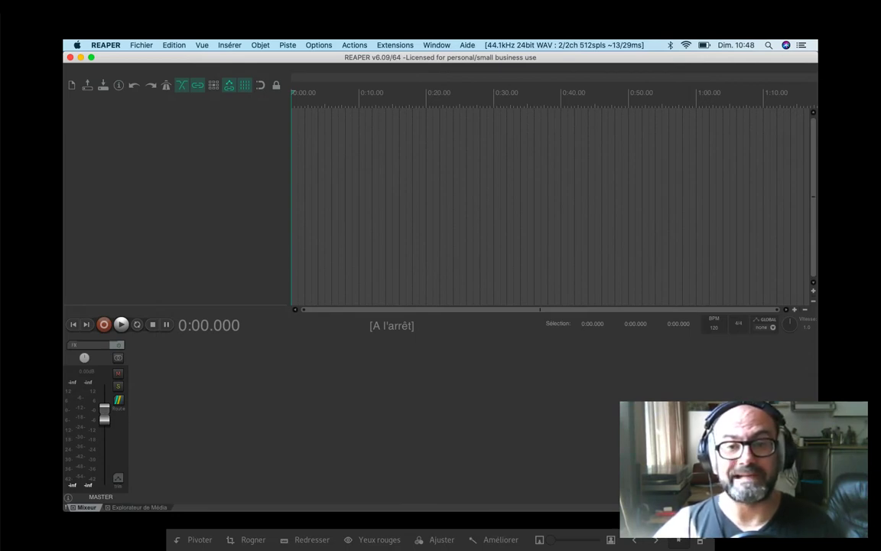
View the screenshot of REAPER on Windows, switch to Firefox, and look over the SWS / S&M Extension download page.
click(656, 541)
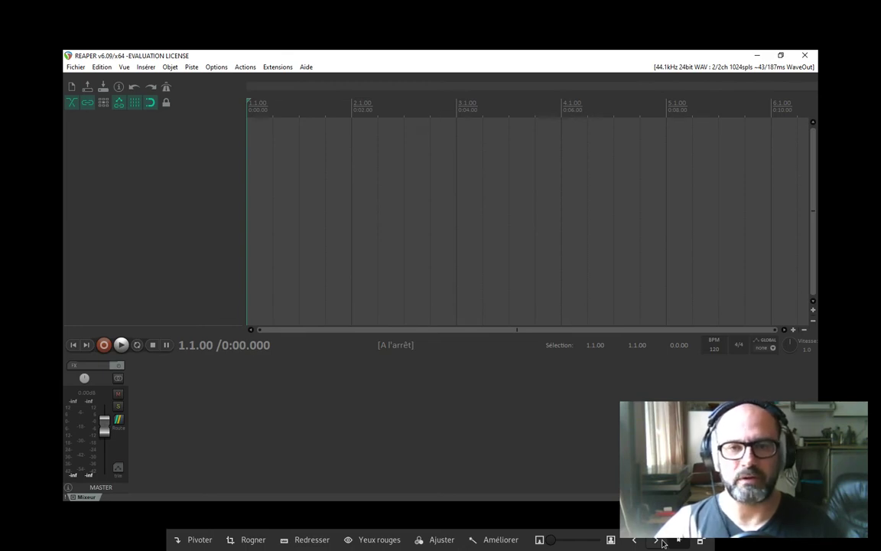
key(ctrl+alt+Down)
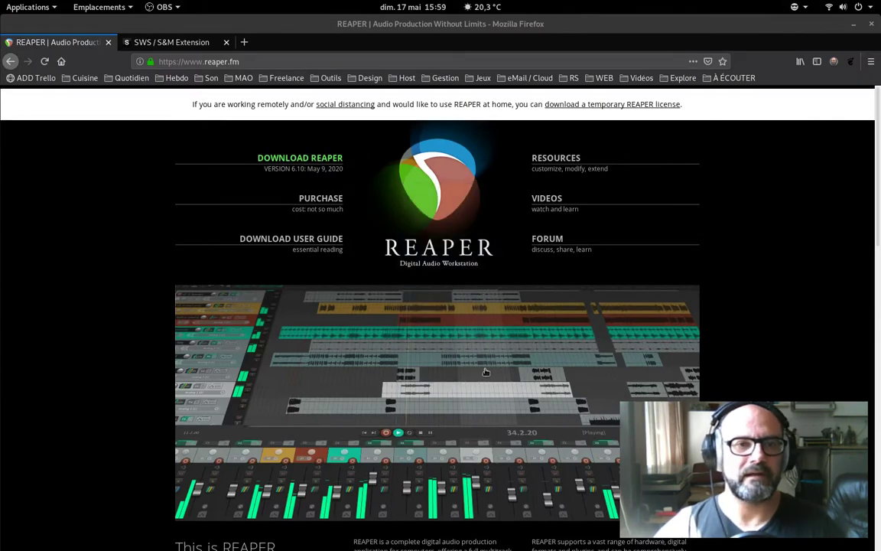
click(157, 46)
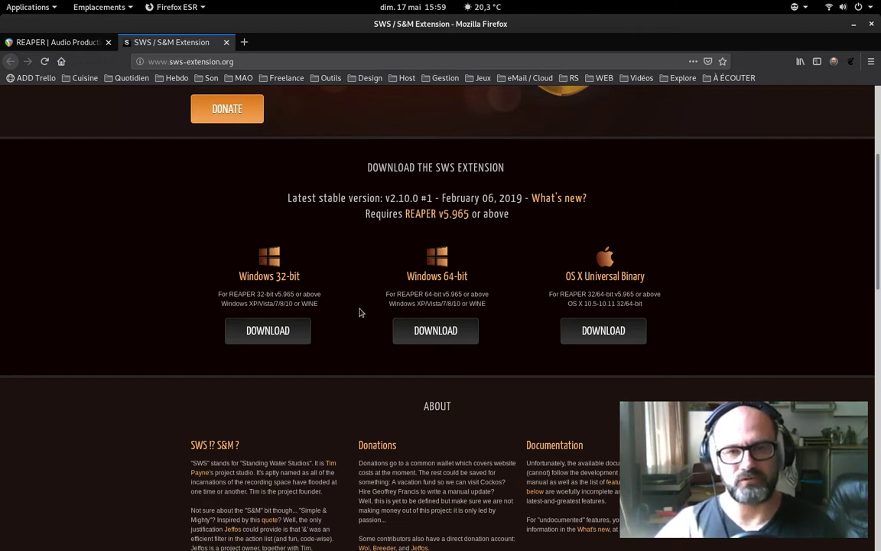
click(60, 42)
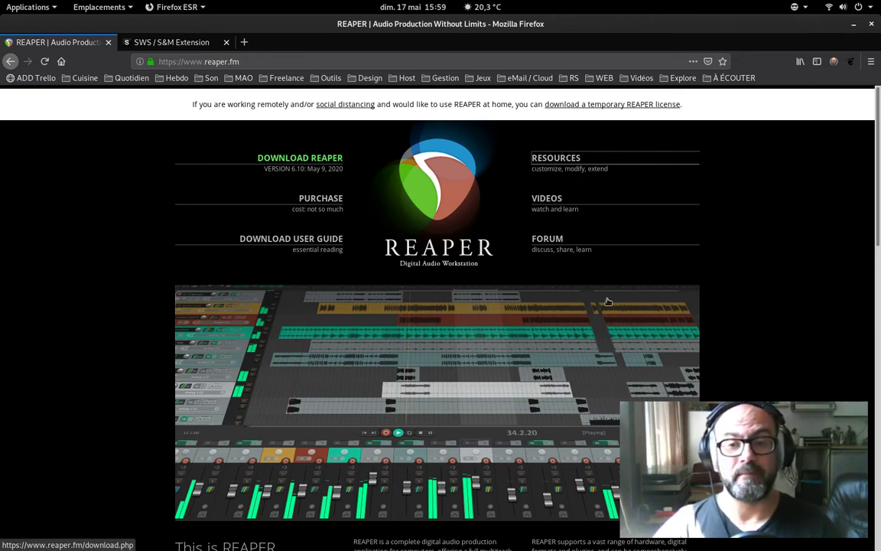
Open the REAPER Stash from the REAPER website's resources and search its uploads for "french".
click(549, 158)
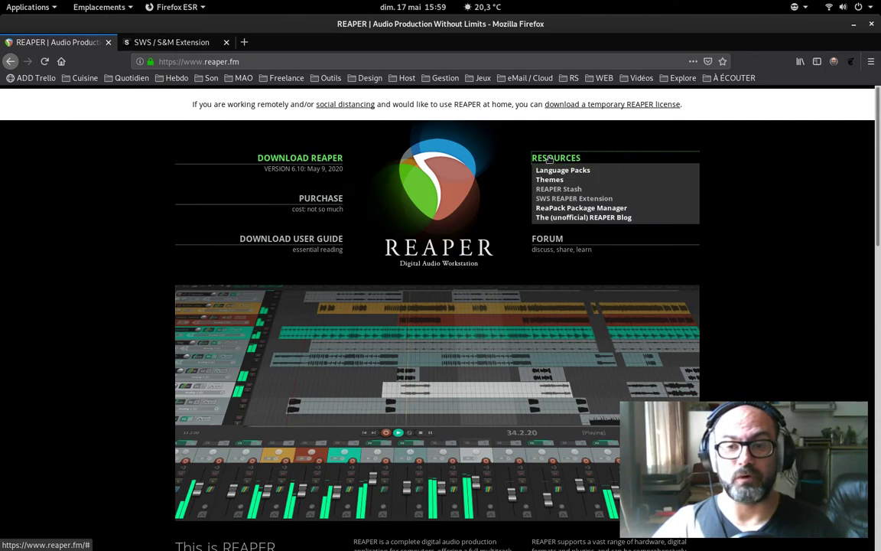
click(546, 191)
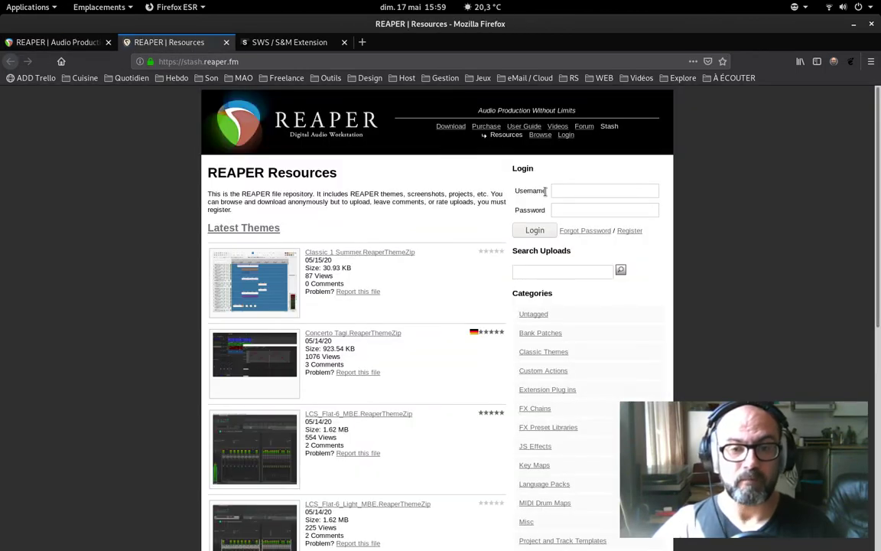
click(529, 277)
text(french)
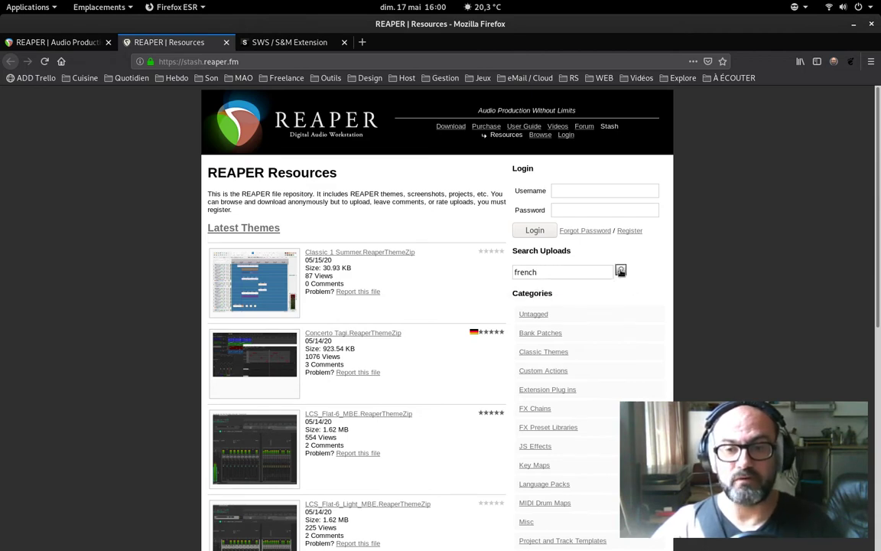
key(Return)
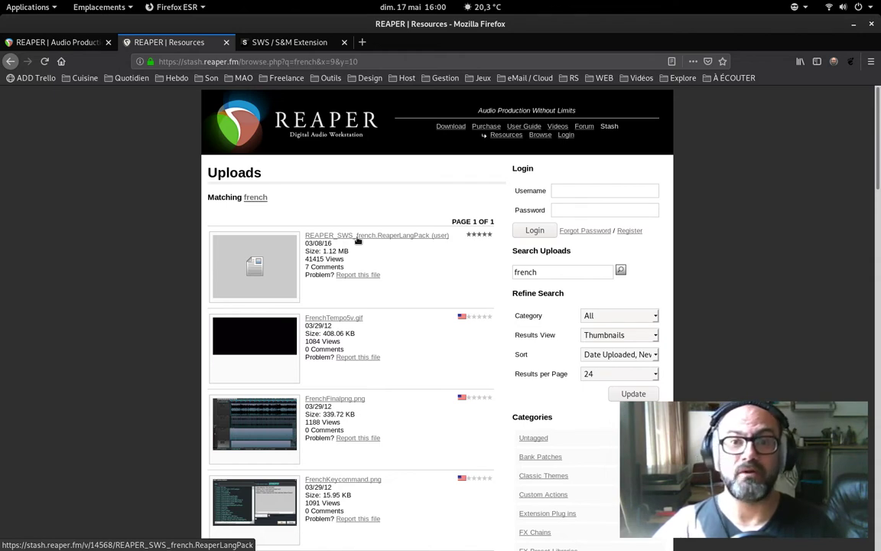
Download REAPER_SWS_french.ReaperLangPack and save the file in the Téléchargements folder.
click(357, 237)
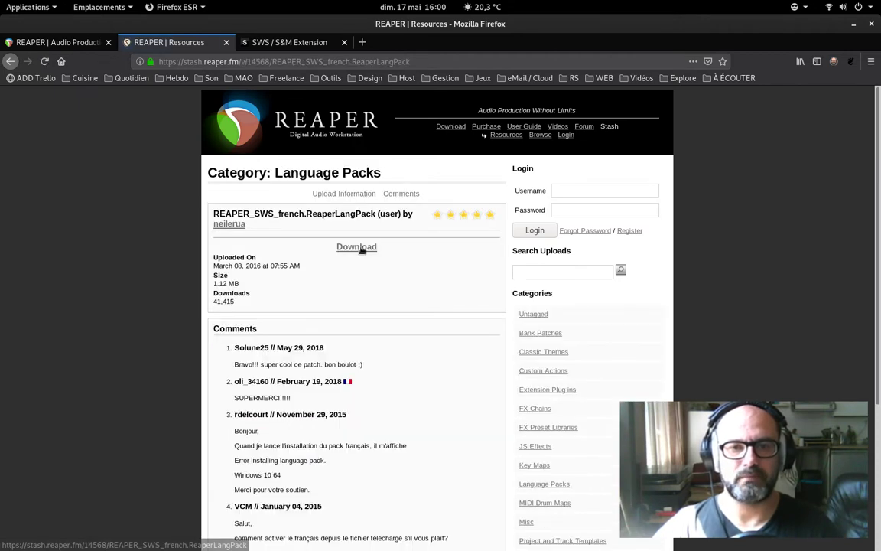
click(356, 246)
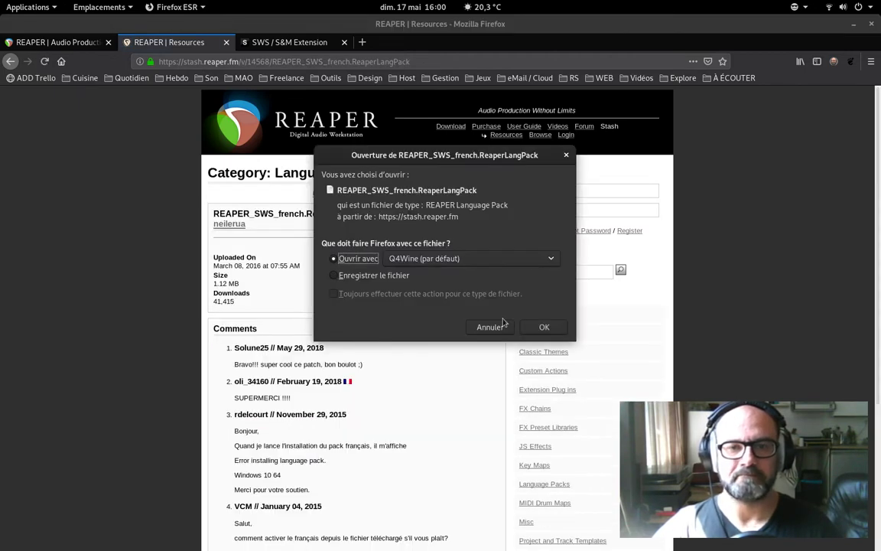
click(340, 276)
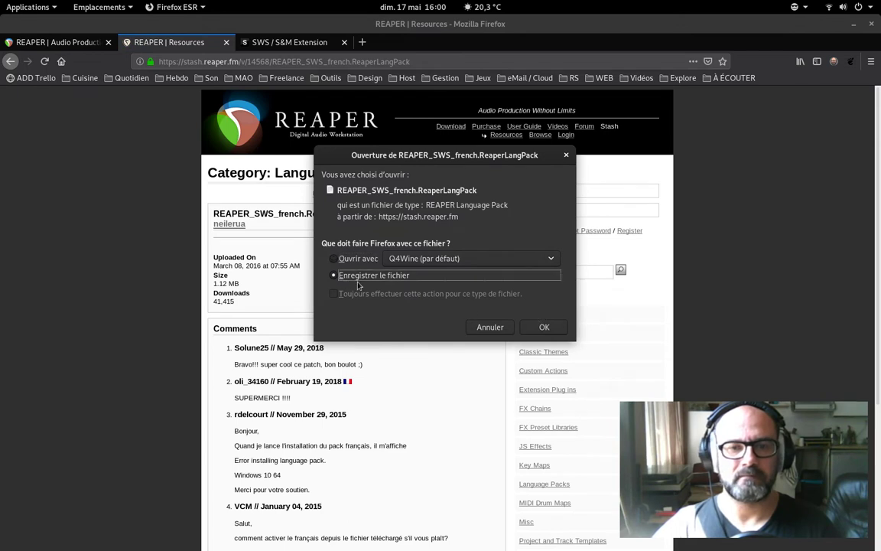
click(541, 327)
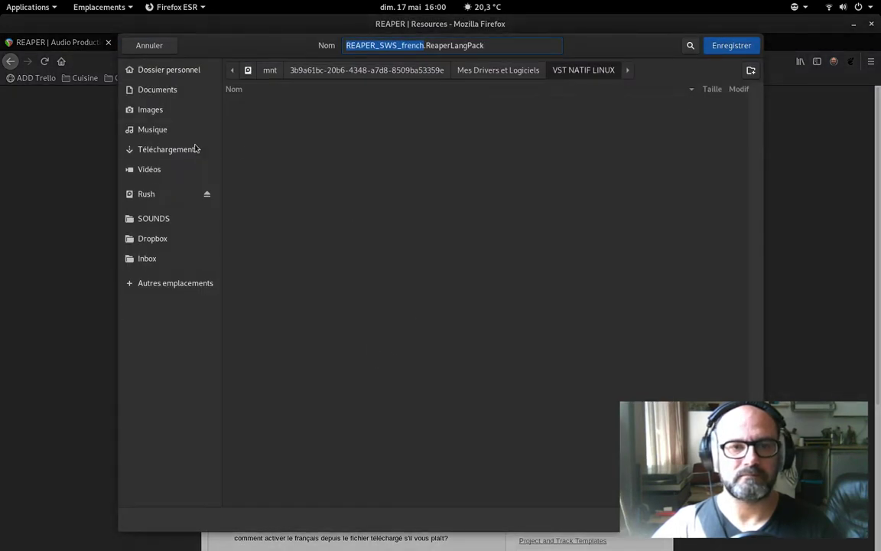
click(156, 148)
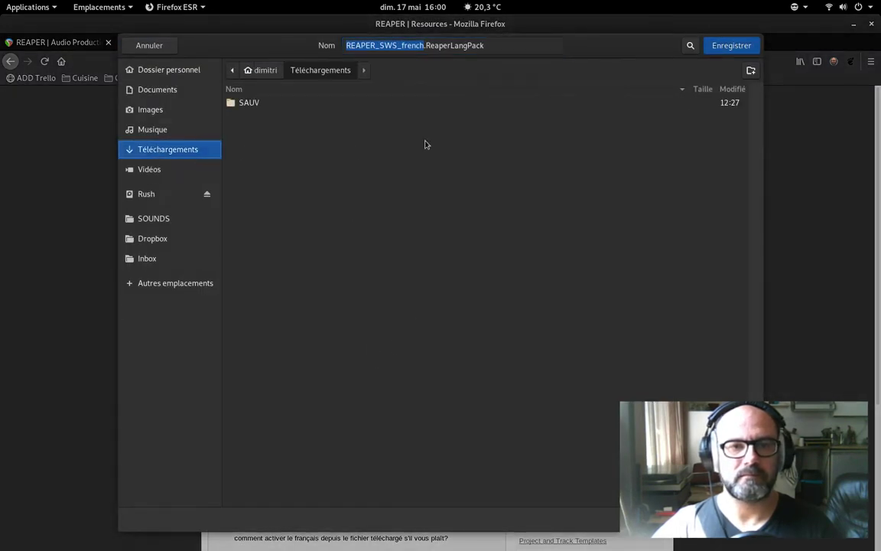
click(730, 46)
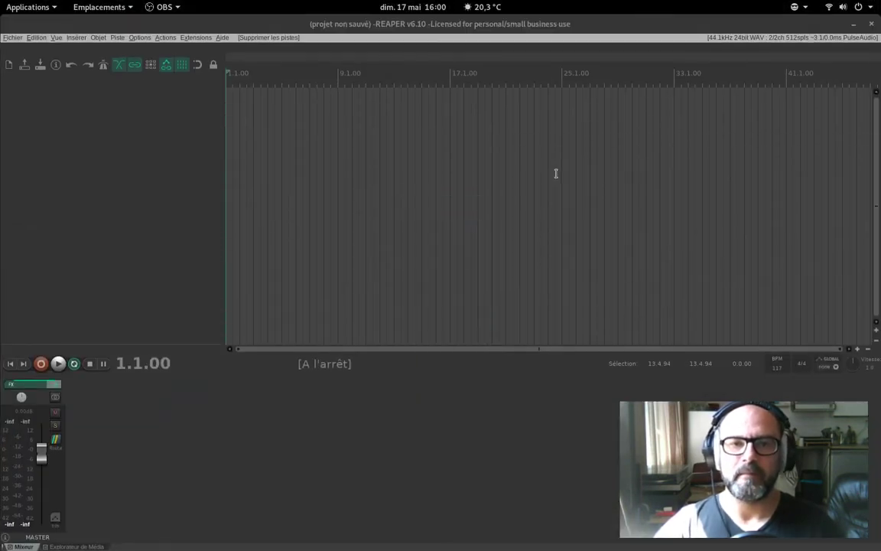
Find REAPER_SWS_french.ReaperLangPack in Téléchargements with the file manager and try to bring it onto the REAPER window.
mouse_move(10, 157)
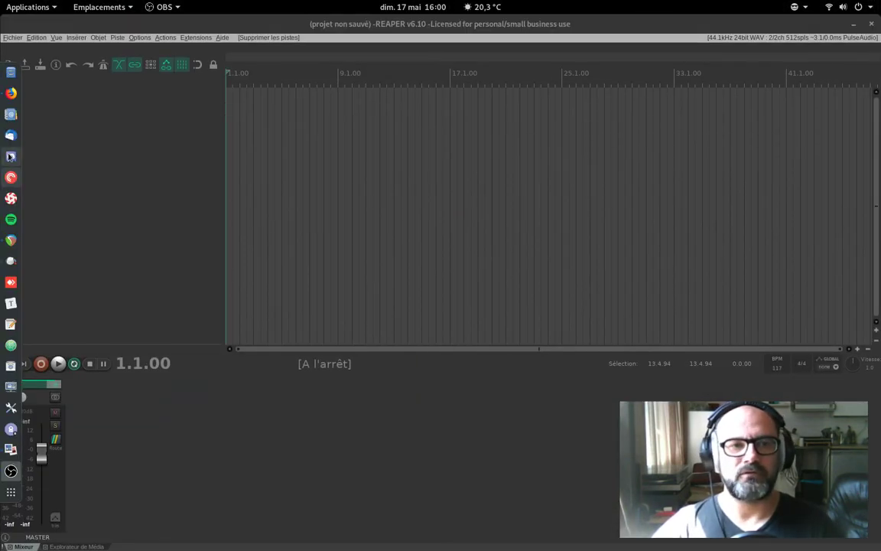
click(8, 76)
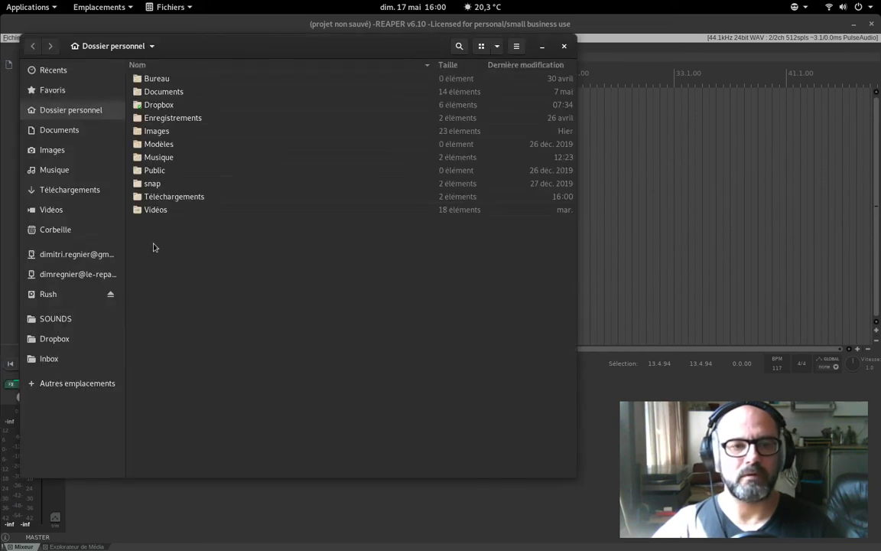
double_click(158, 196)
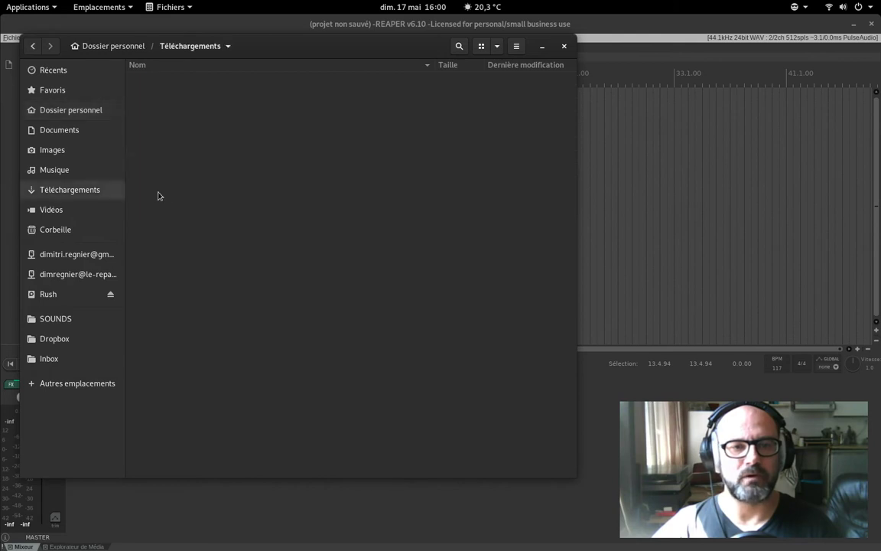
click(191, 82)
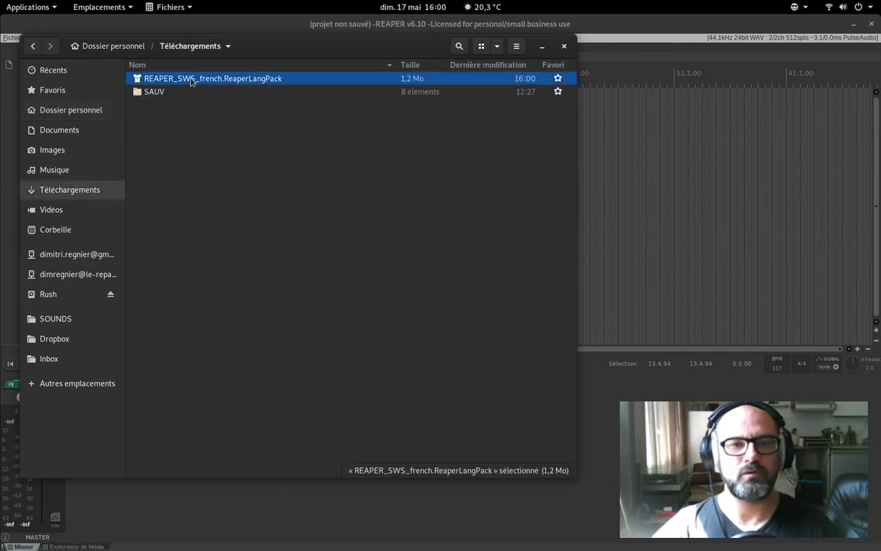
drag(191, 82, 690, 175)
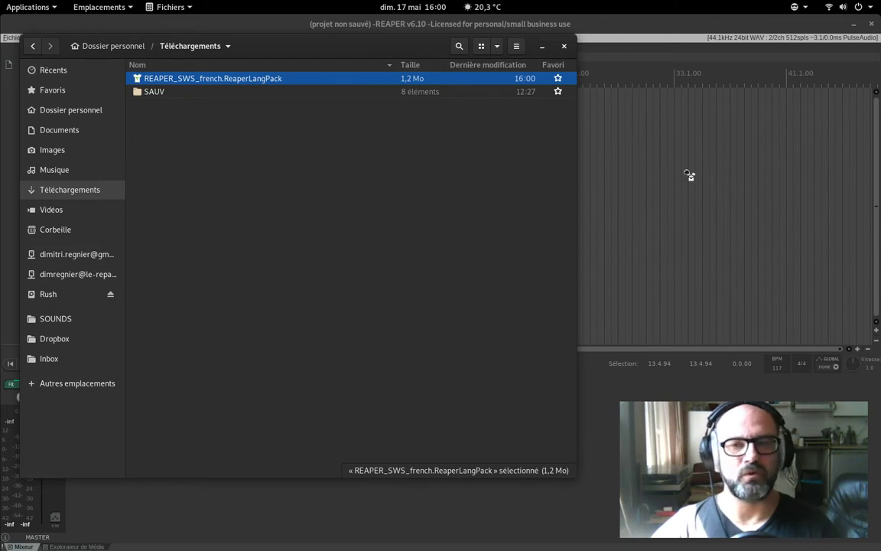
drag(687, 173, 495, 188)
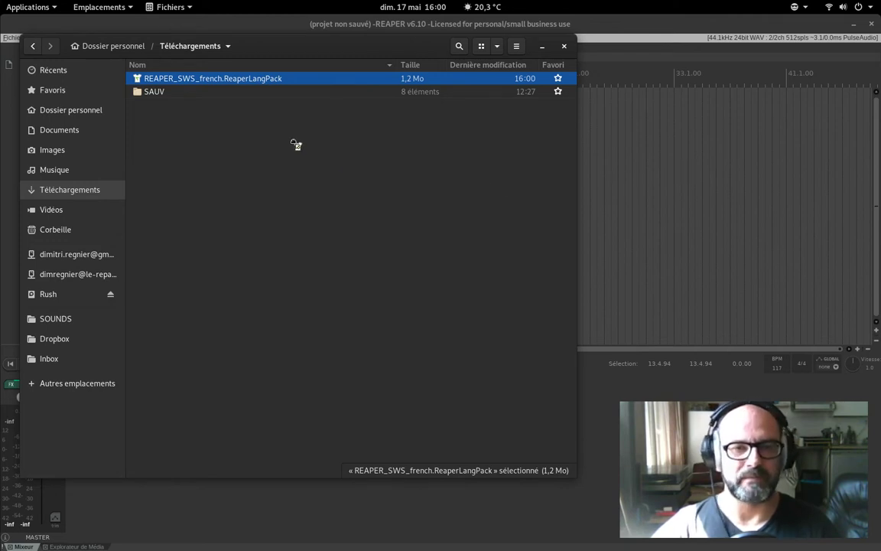
click(564, 46)
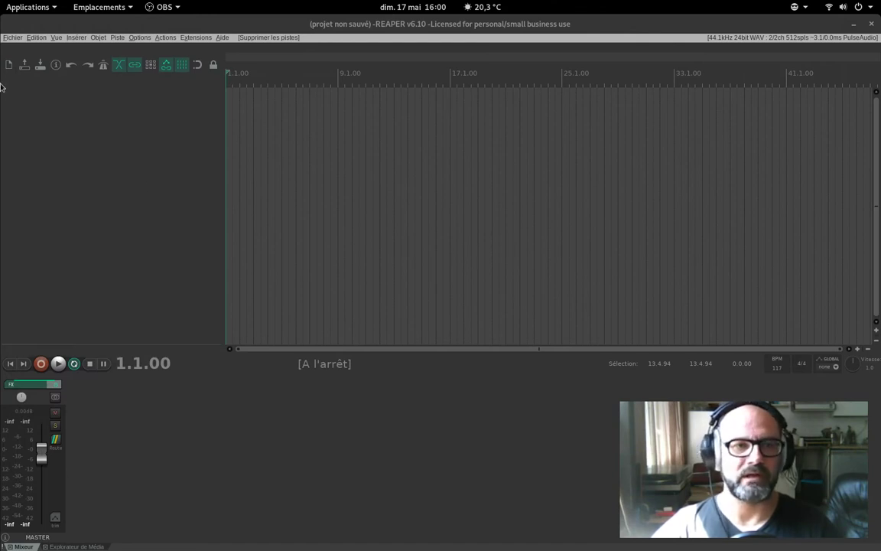
Examine REAPER's audio device preferences with ALSA and with PulseAudio as the audio system, and view the screenshots of other systems' device preferences.
click(141, 40)
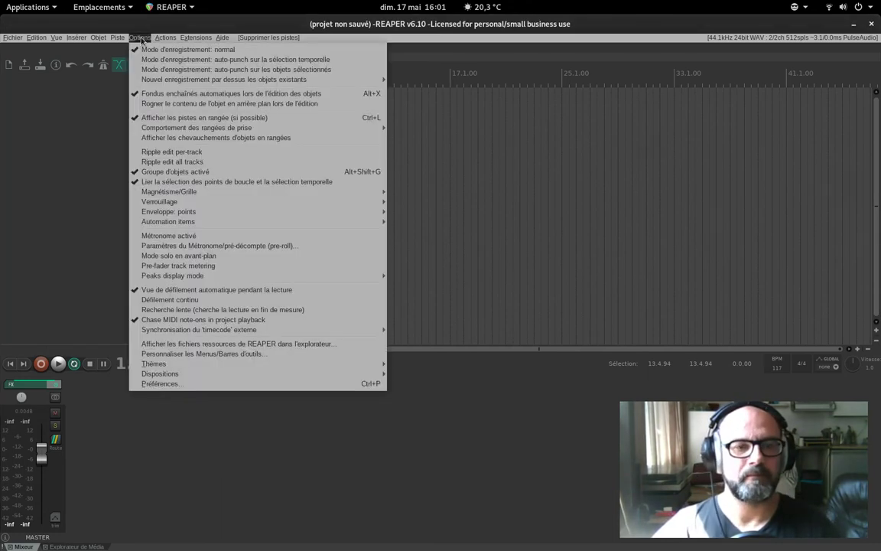
click(163, 384)
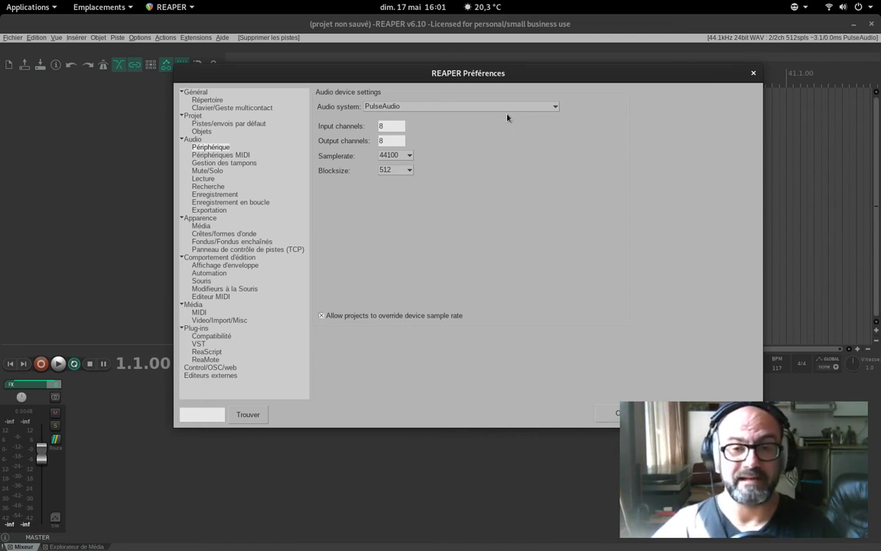
click(463, 108)
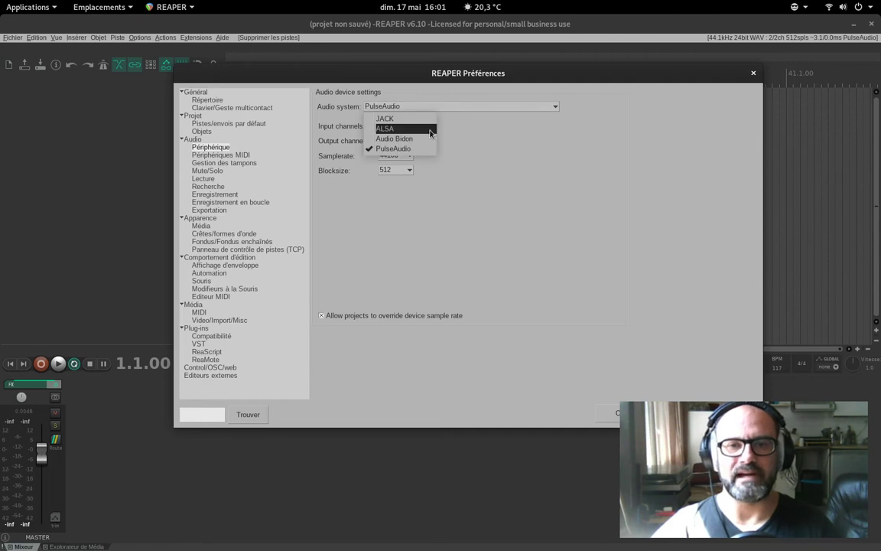
click(397, 125)
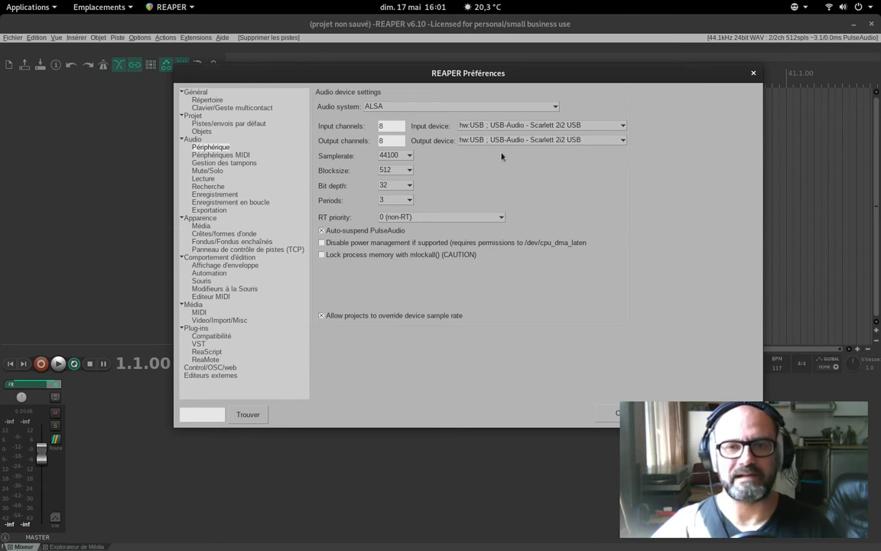
click(440, 105)
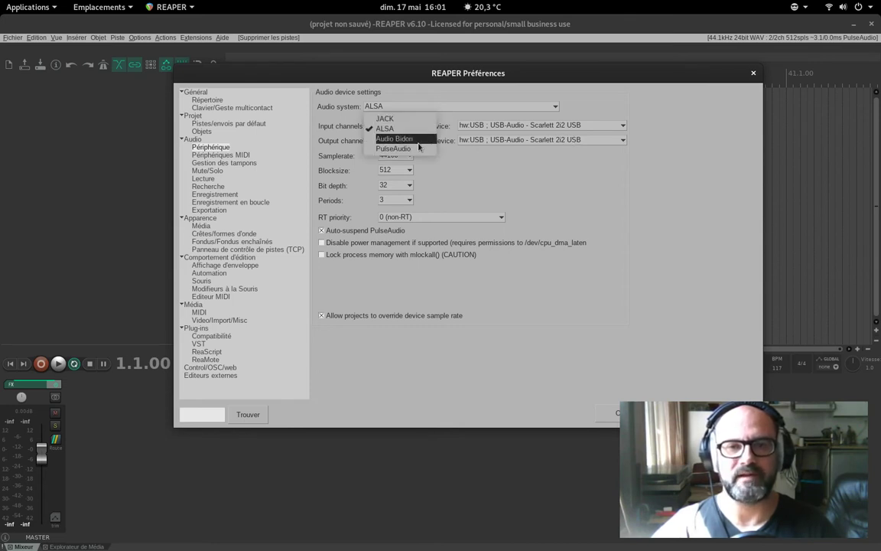
click(394, 148)
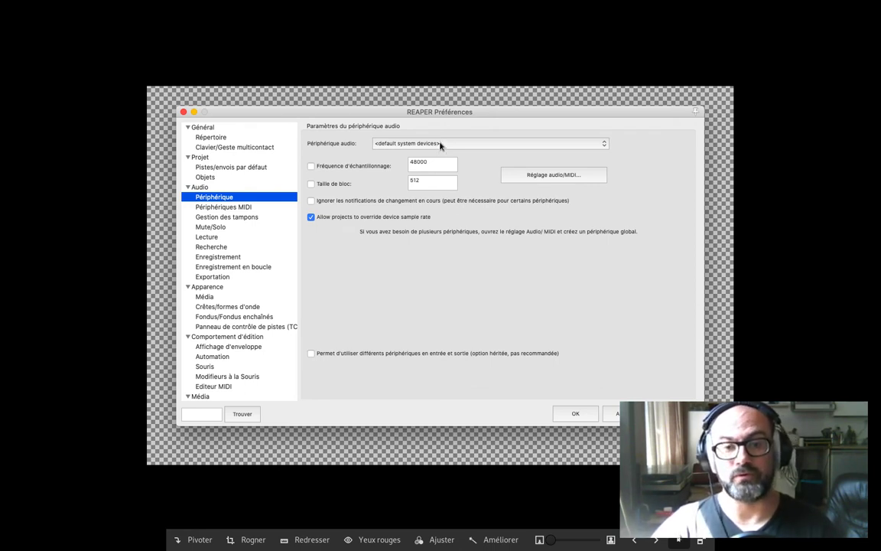
key(Right)
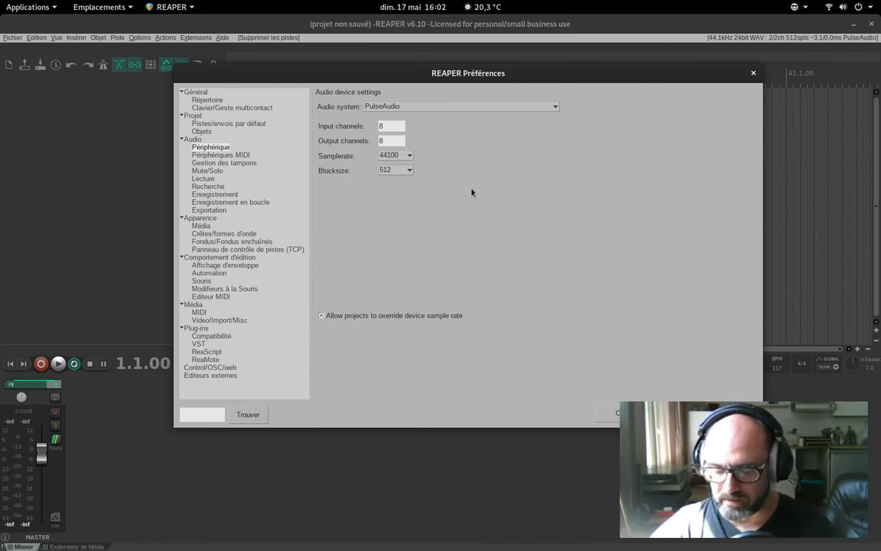
Show the Répertoire page of the preferences with the default project, export and recording paths.
click(206, 101)
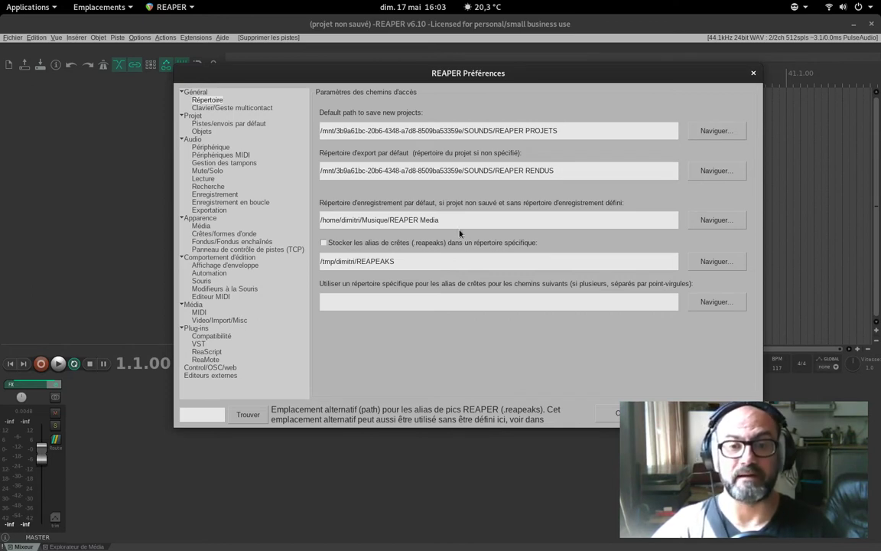
key(super)
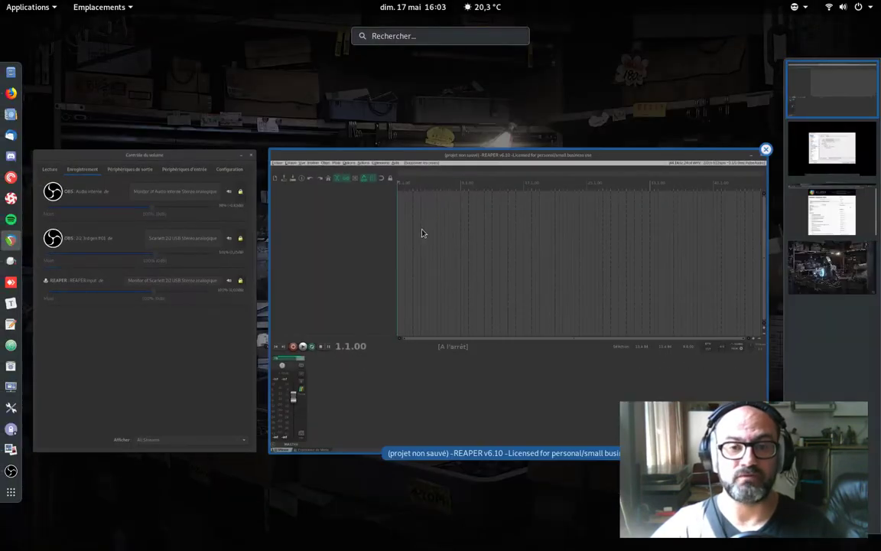
click(438, 264)
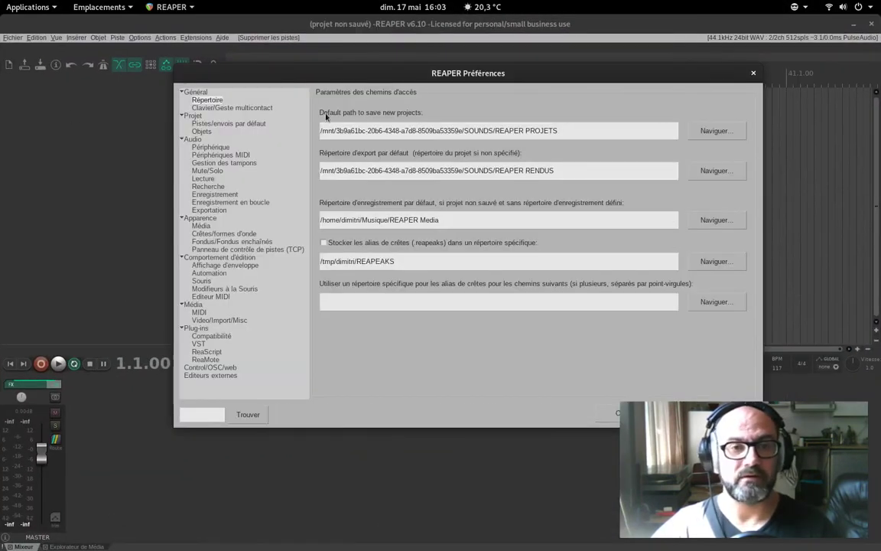
Open the SOUNDS folder in the file manager and place its window over the preferences to view the REAPER project and render folders.
key(super)
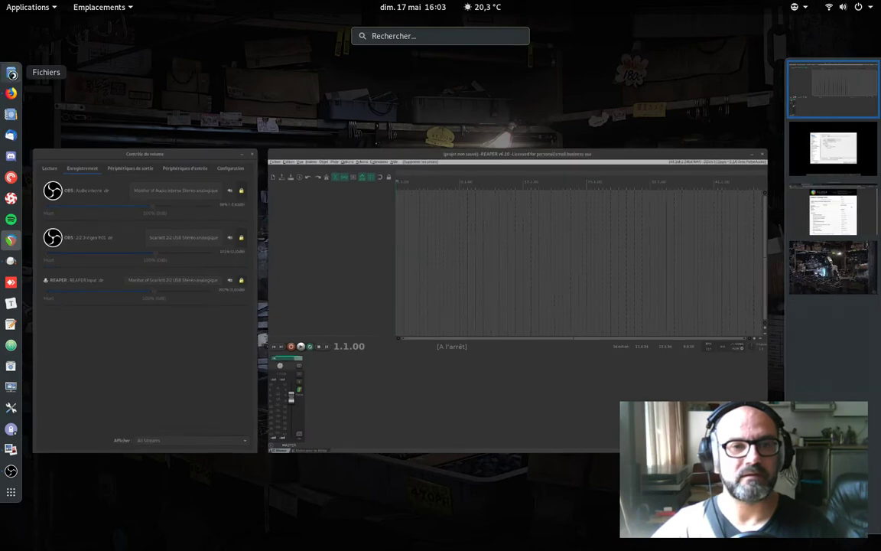
click(7, 73)
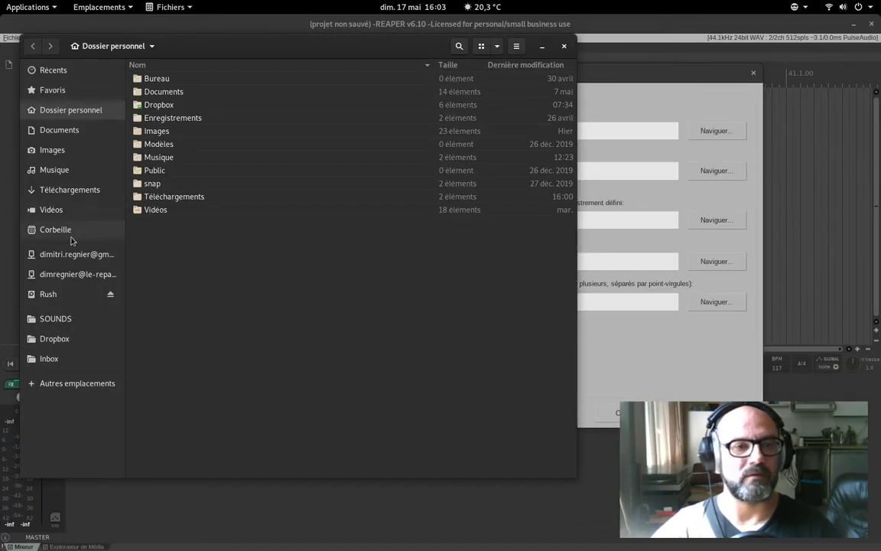
click(70, 319)
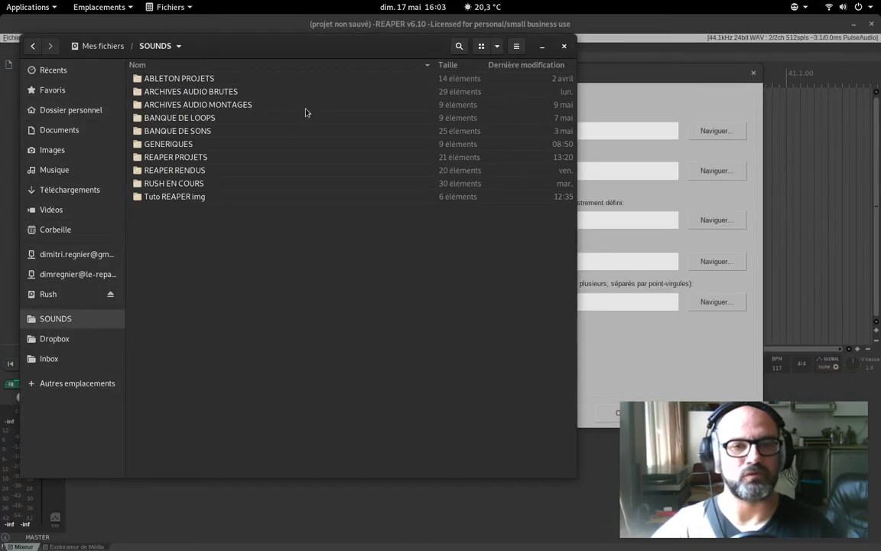
drag(292, 47, 442, 75)
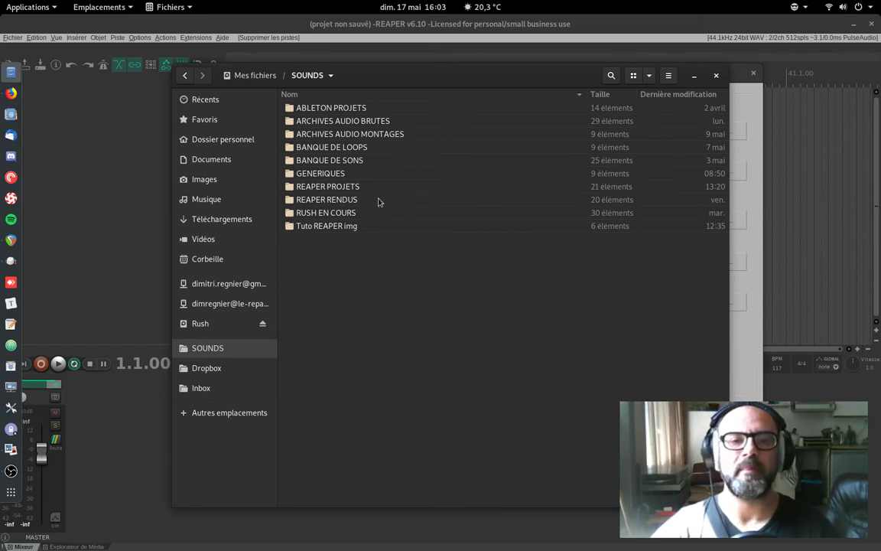
View the Musique folder with its REAPER Media folder and the SOUNDS folder in the file manager, and close its window.
click(220, 201)
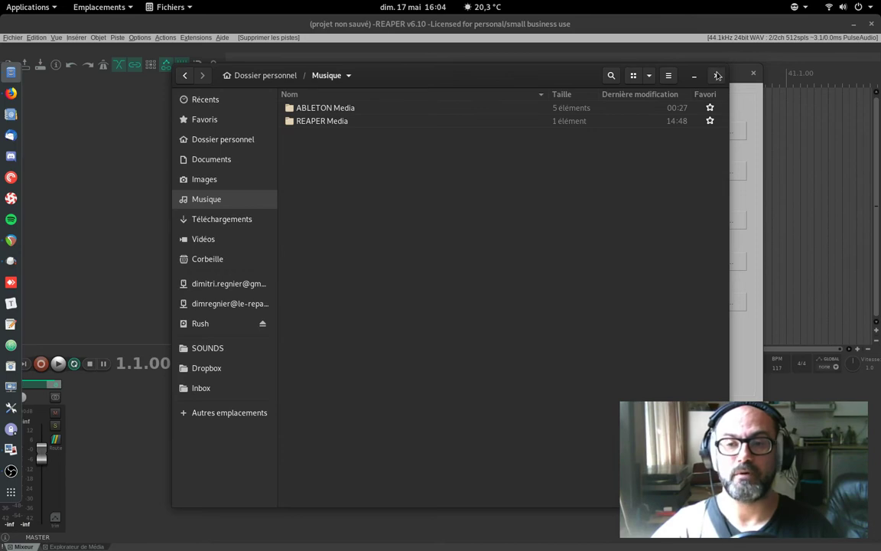
click(195, 348)
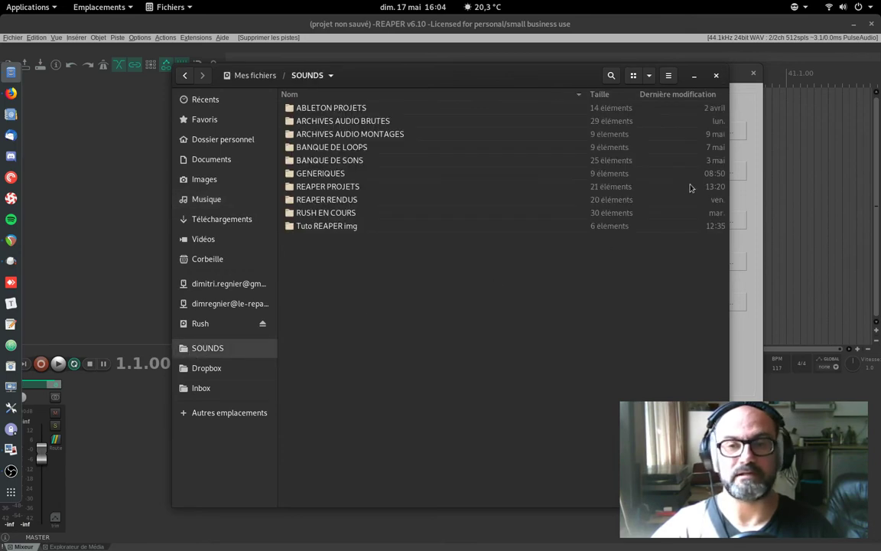
click(718, 76)
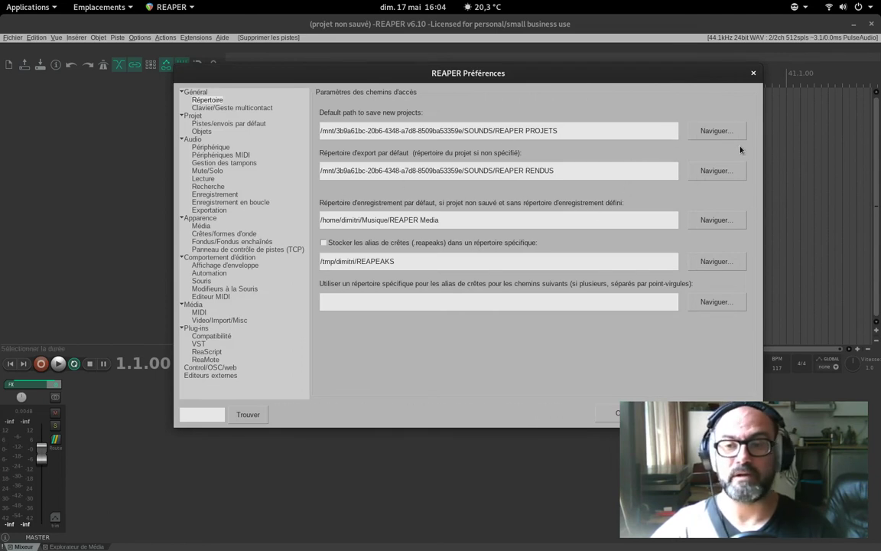
View the directory choosers for the default project, export and recording paths, keeping REAPER PROJETS, REAPER RENDUS and REAPER Media.
click(717, 131)
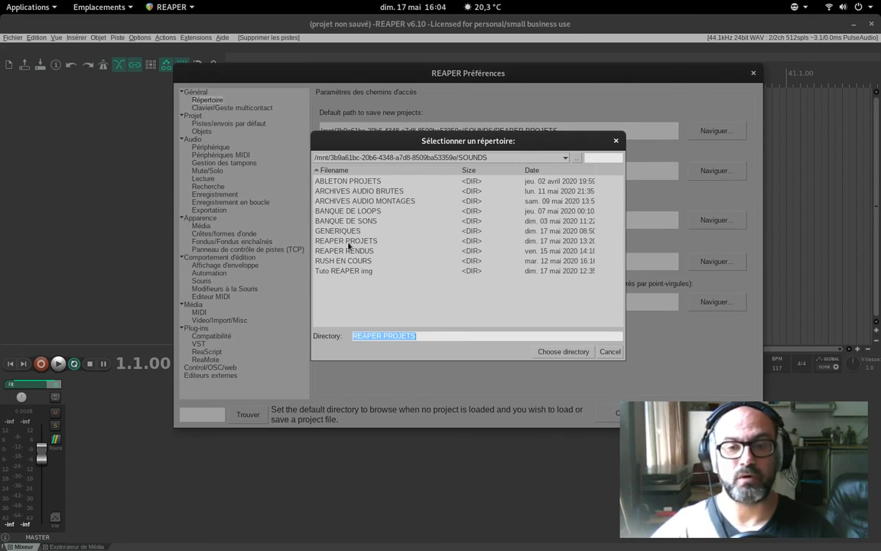
click(611, 351)
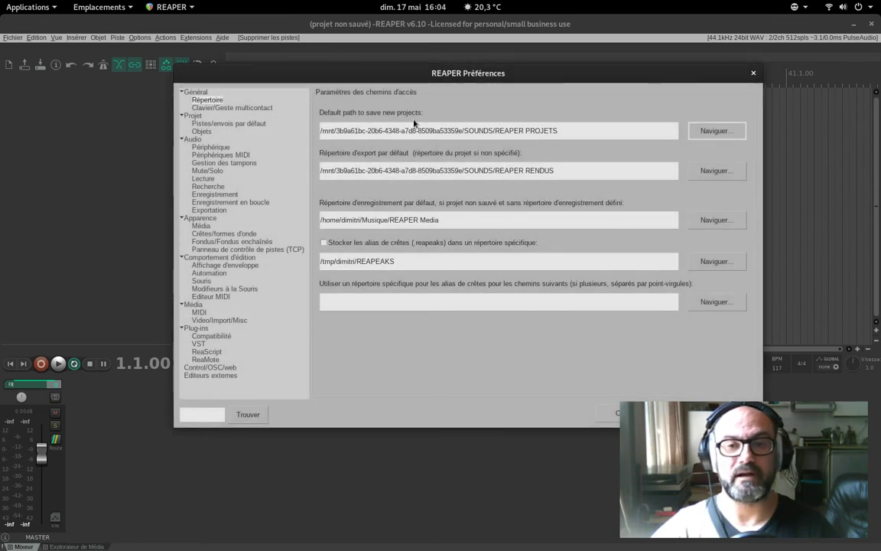
click(716, 172)
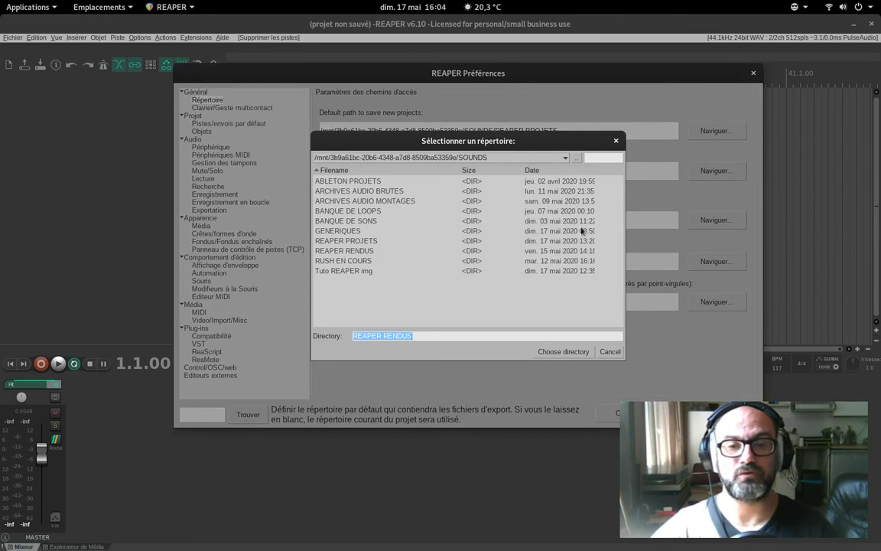
key(Return)
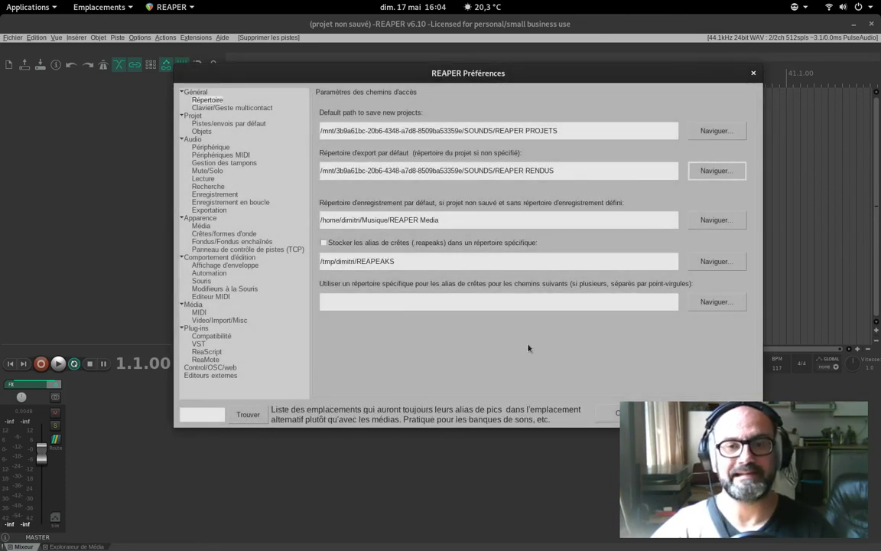
click(709, 226)
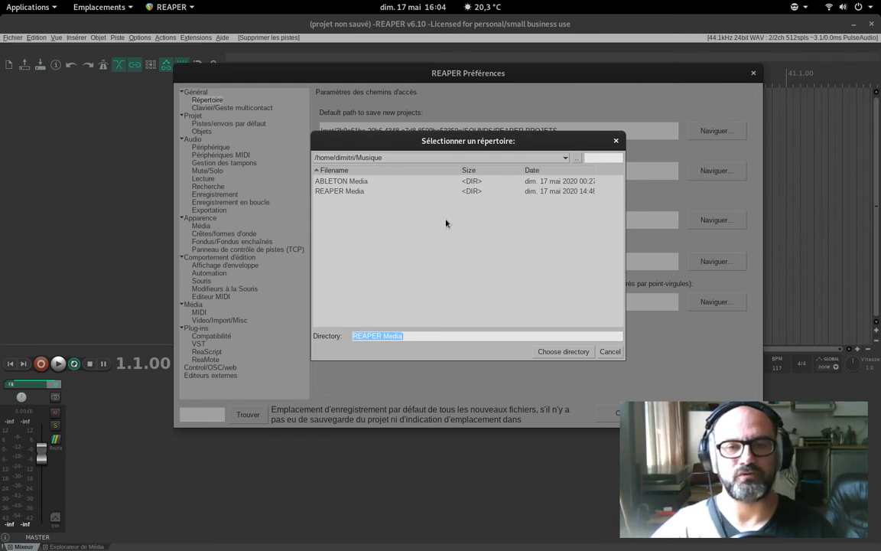
click(616, 141)
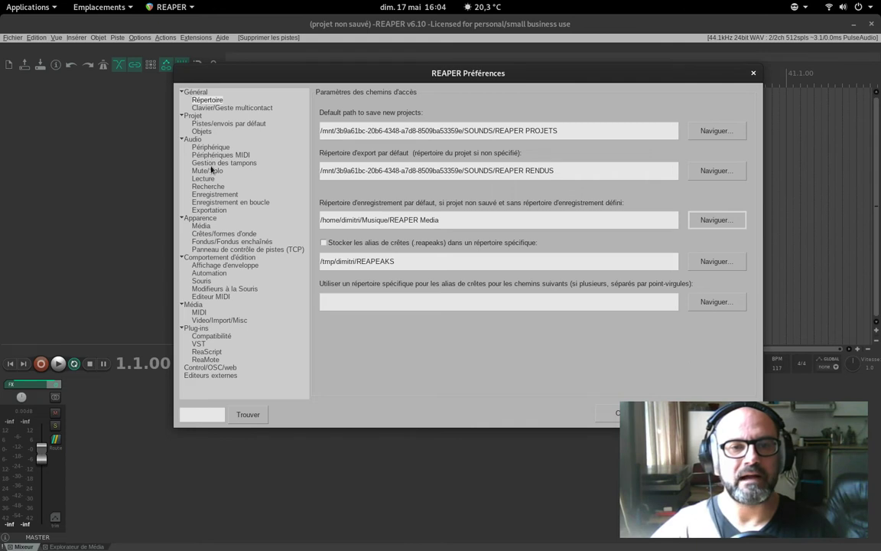
Examine the Projet preferences, the template project chooser and the Windows screenshot of the ProjectTemplates folder, and return to the preferences.
click(194, 117)
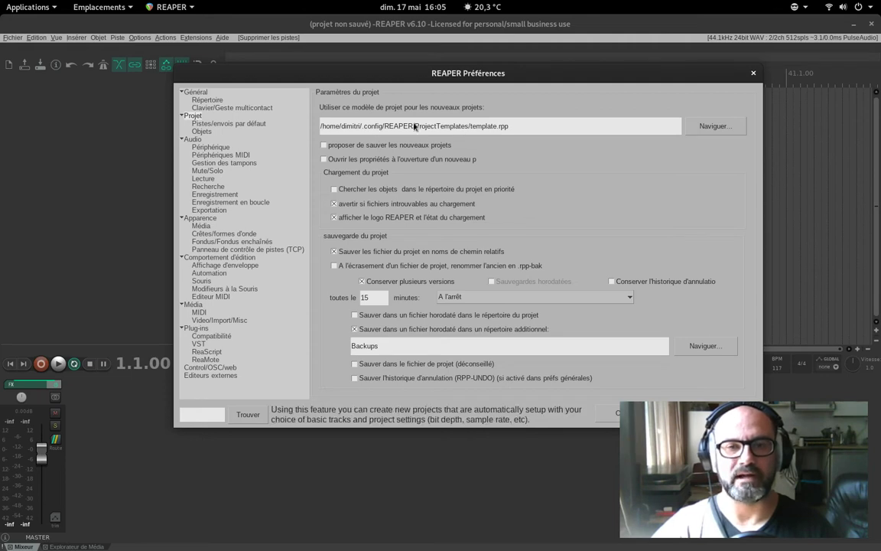
click(713, 125)
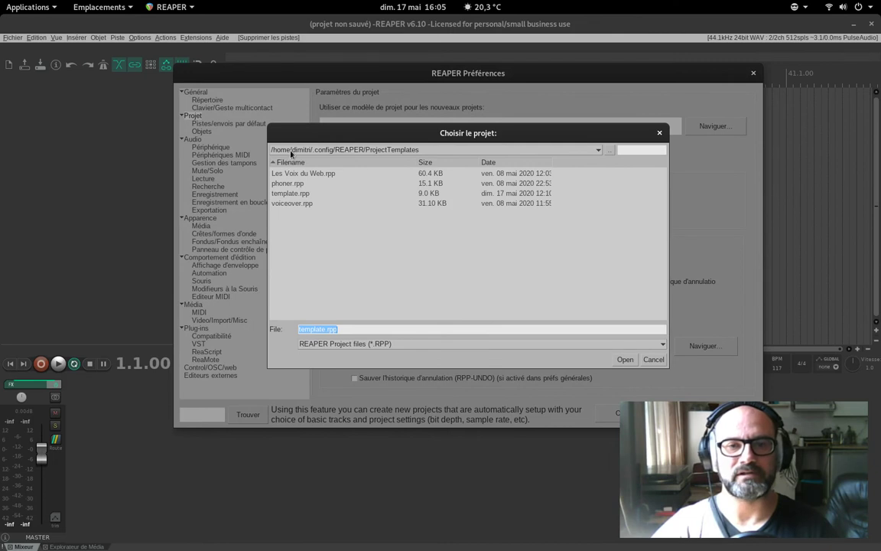
click(660, 134)
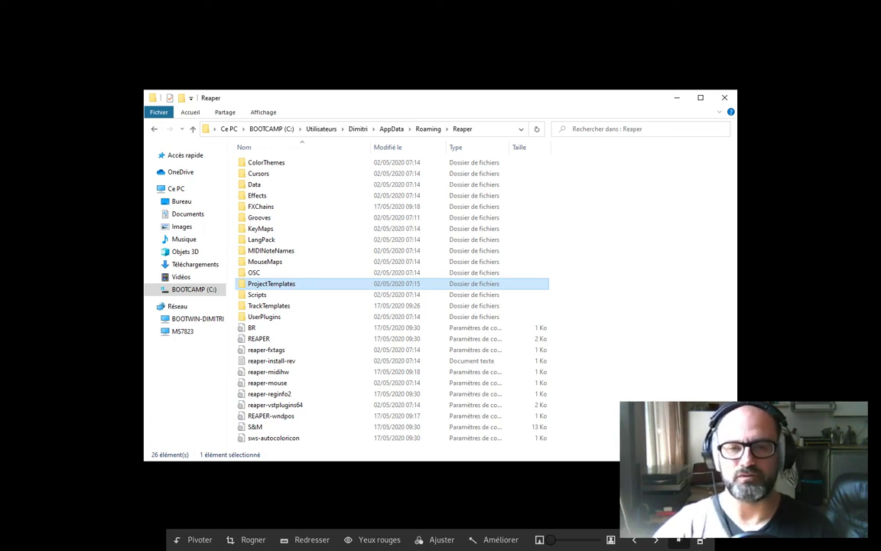
key(ctrl+alt+Up)
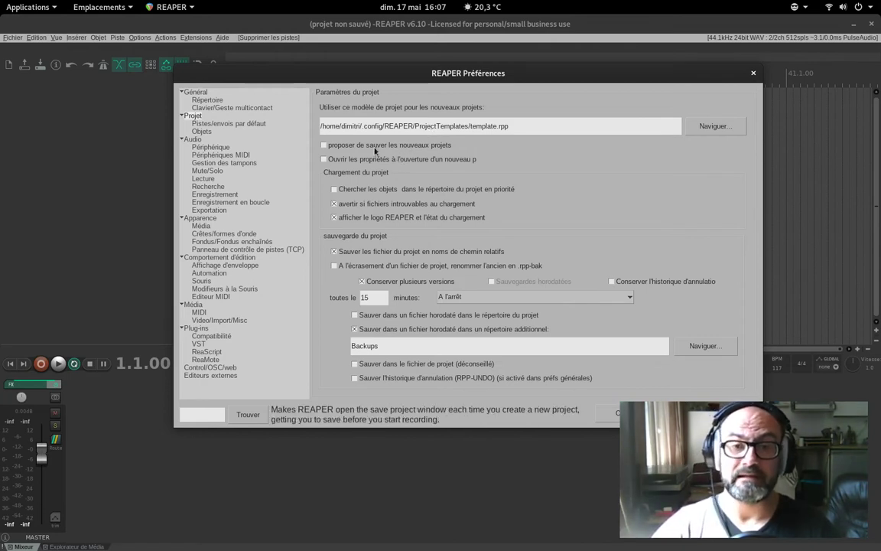
Enable the offer to save new projects and the opening of their properties, and revisit the default folder paths.
click(323, 145)
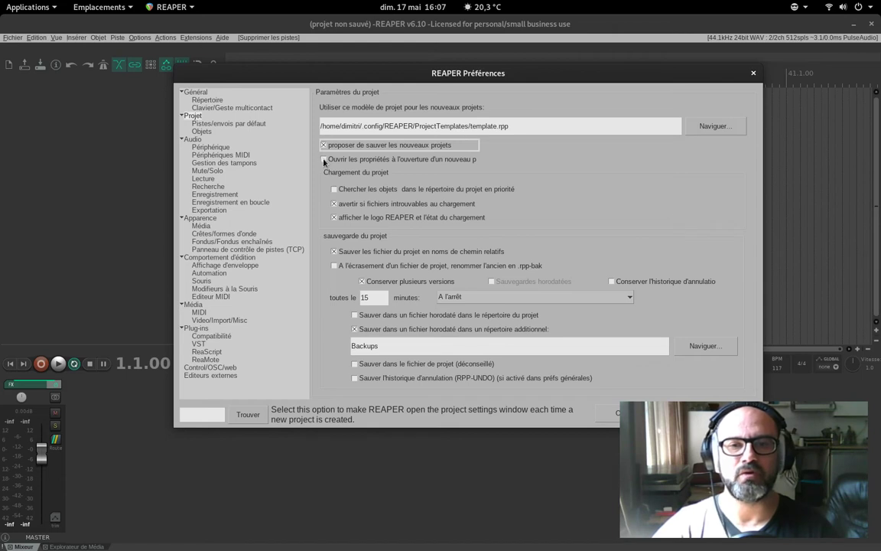
click(325, 159)
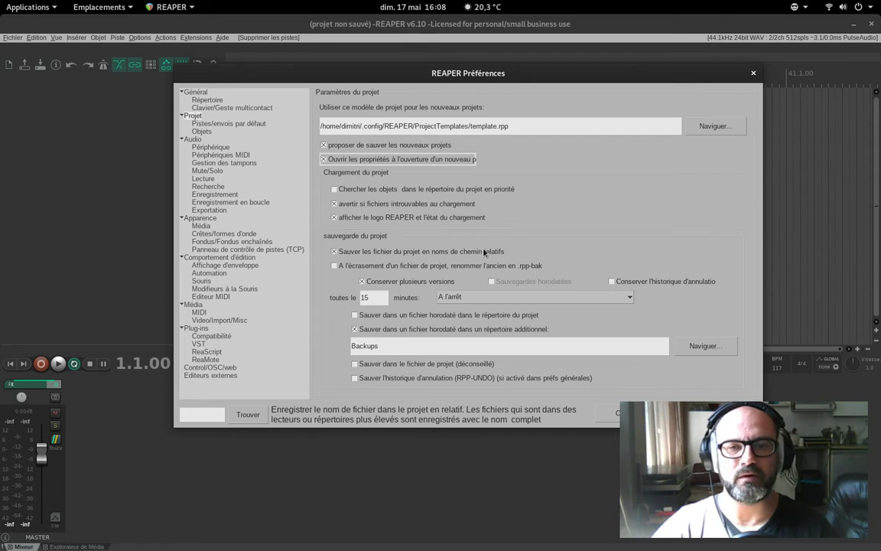
click(200, 98)
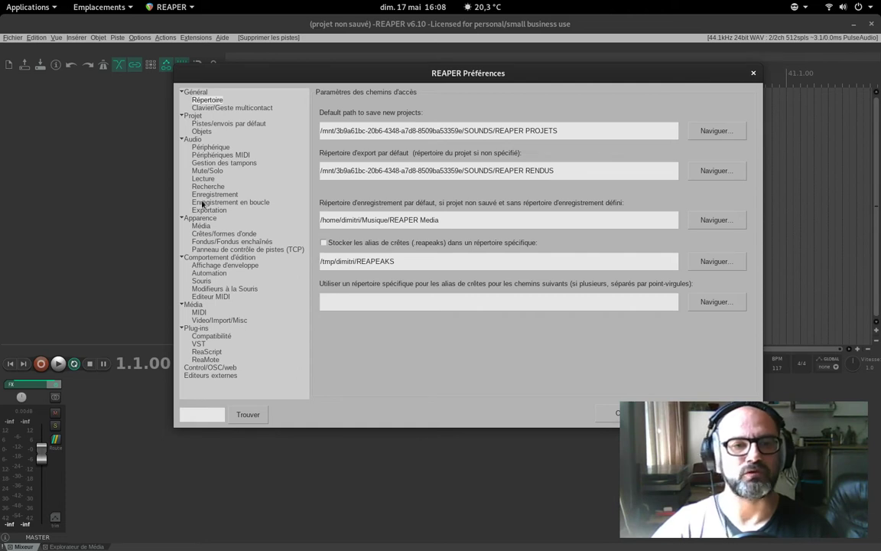
click(195, 116)
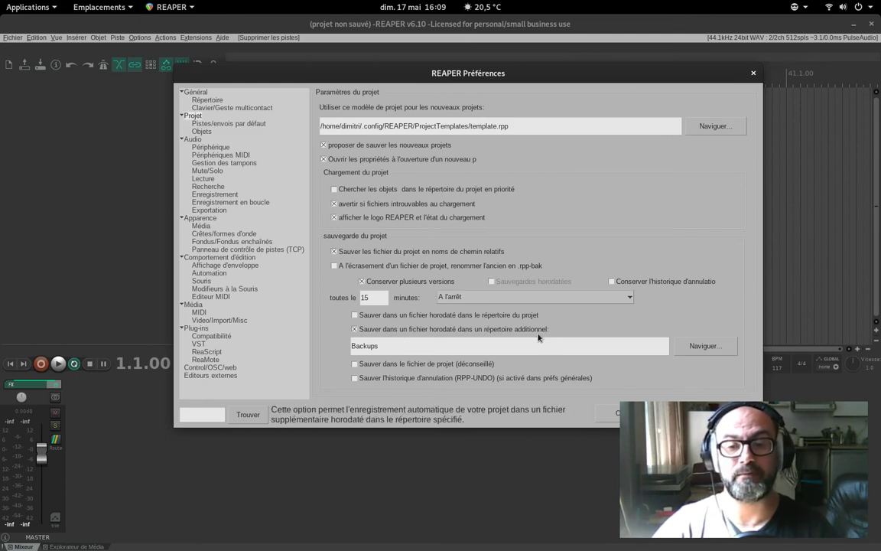
Open the tuto LOOPERMAN folder under SOUNDS/REAPER PROJETS in the file manager to examine its timestamped project backups.
click(378, 352)
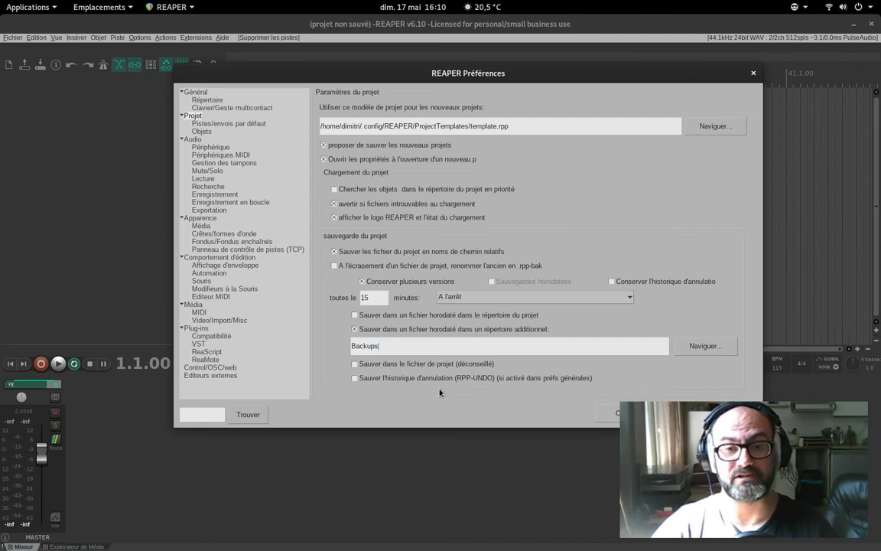
key(super)
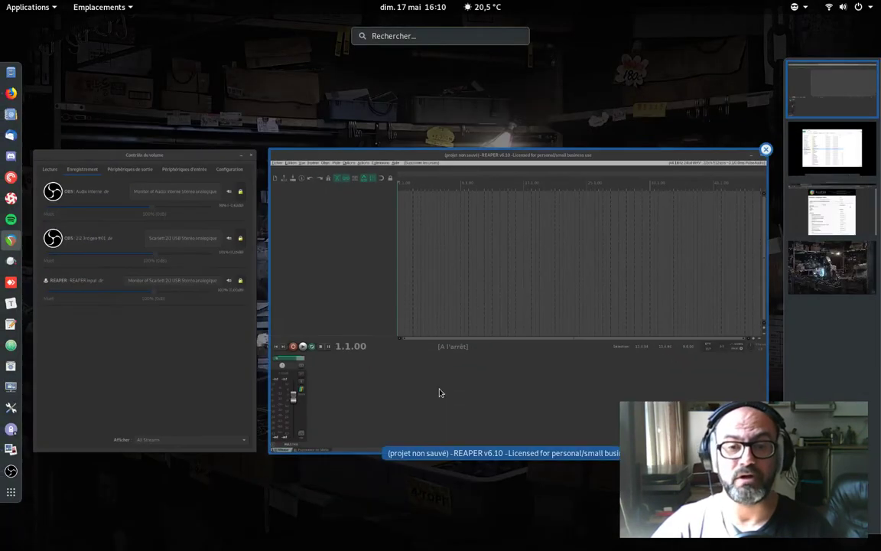
click(11, 74)
click(83, 7)
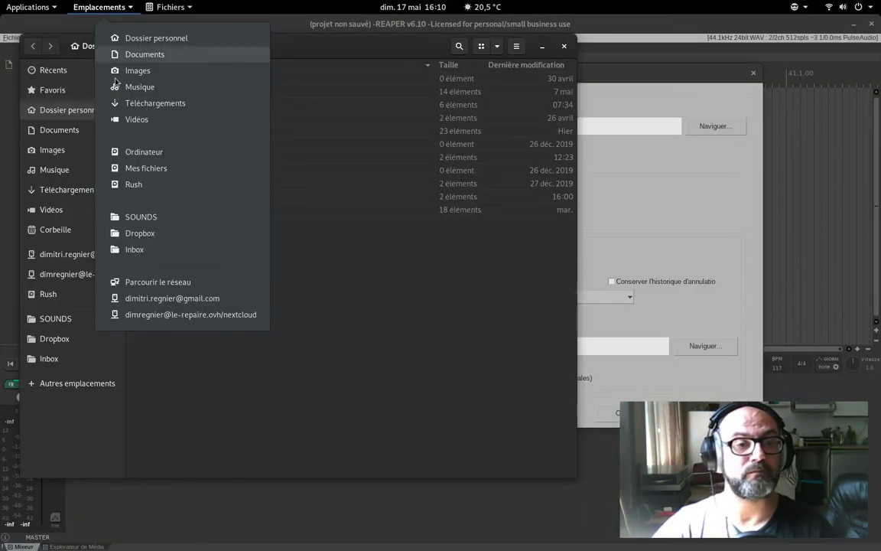
click(146, 217)
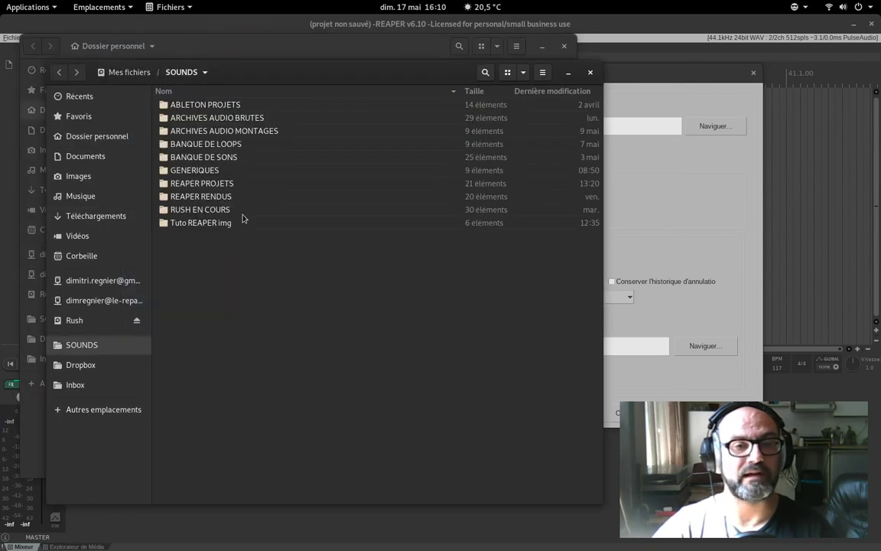
double_click(187, 183)
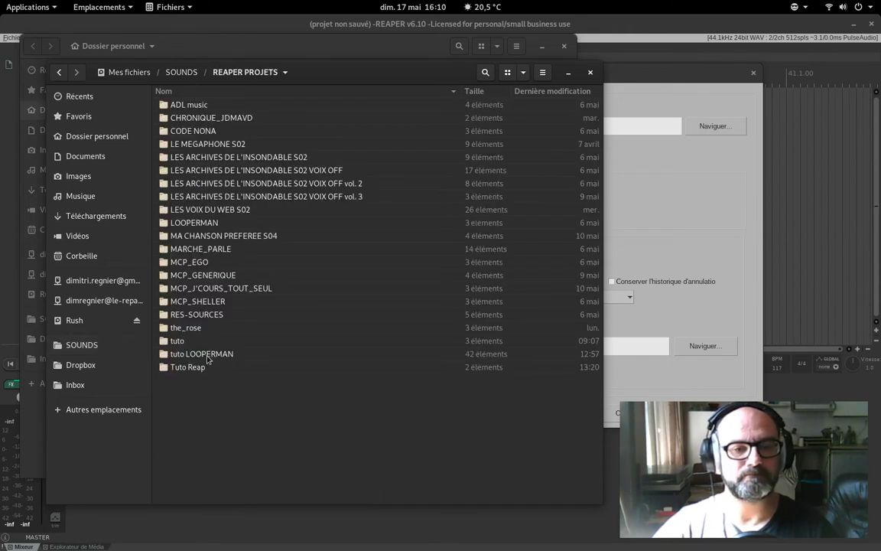
double_click(202, 355)
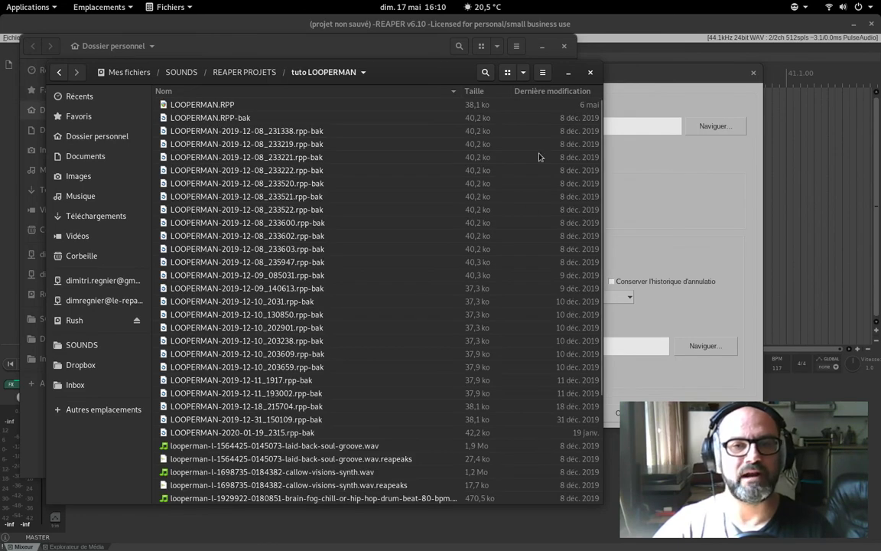
View the tuto LOOPERMAN files as icons and close both file manager windows.
click(507, 72)
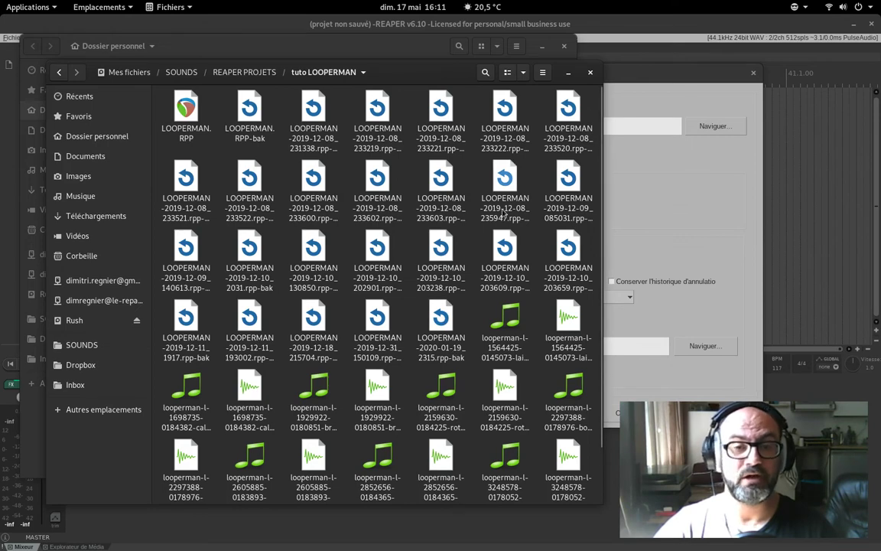
click(591, 73)
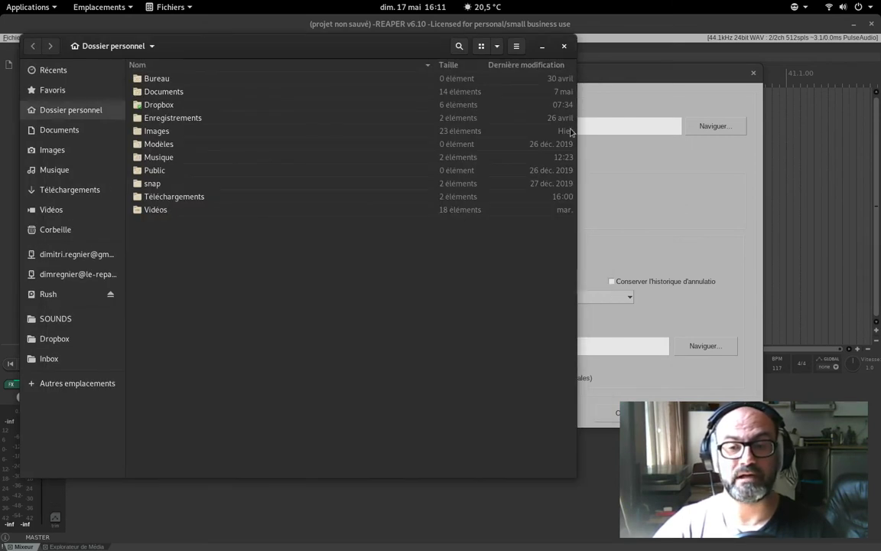
click(563, 46)
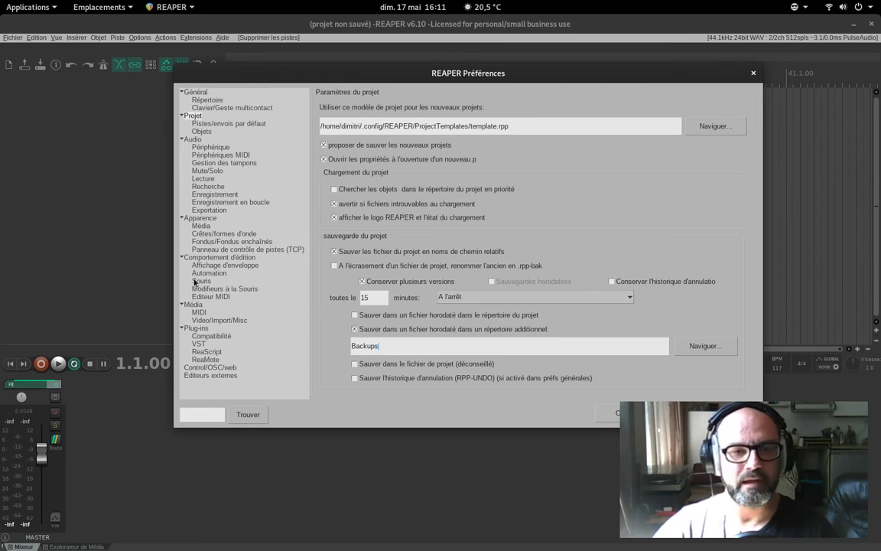
Examine the Média page of the preferences with its import and peak cache settings.
click(194, 305)
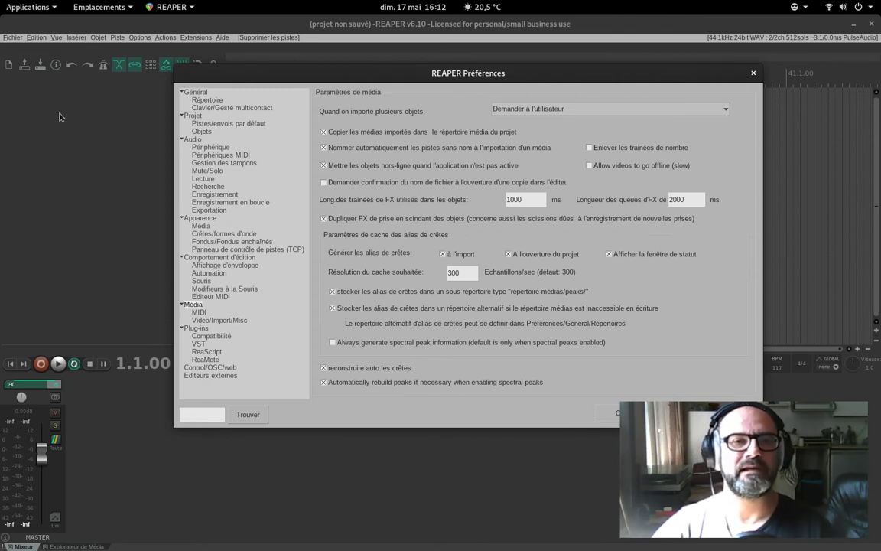
Set the project tempo to 120 in the project settings, and save these settings as the defaults after reviewing the media page.
click(58, 69)
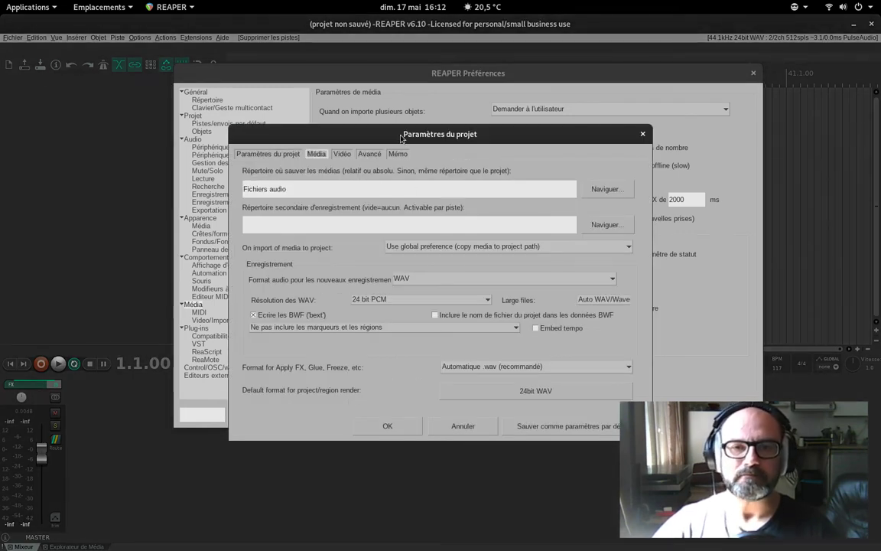
drag(400, 134, 420, 134)
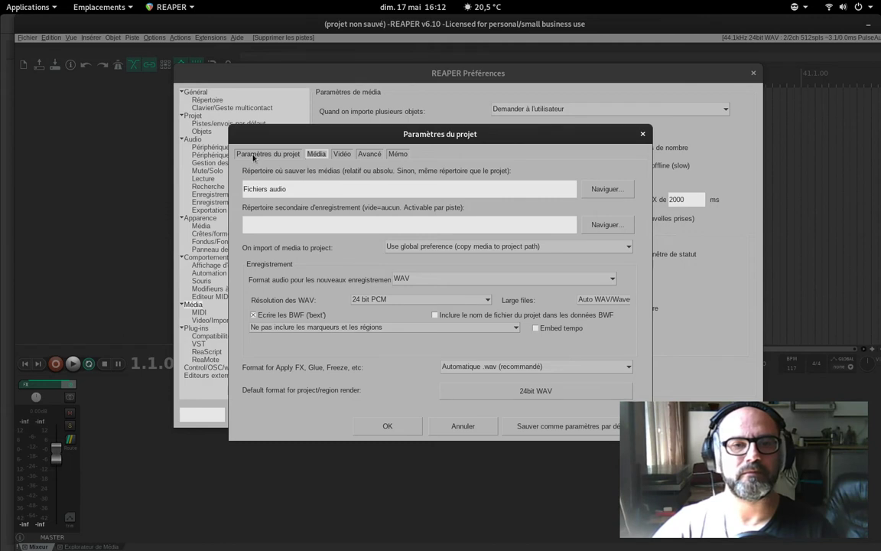
click(239, 154)
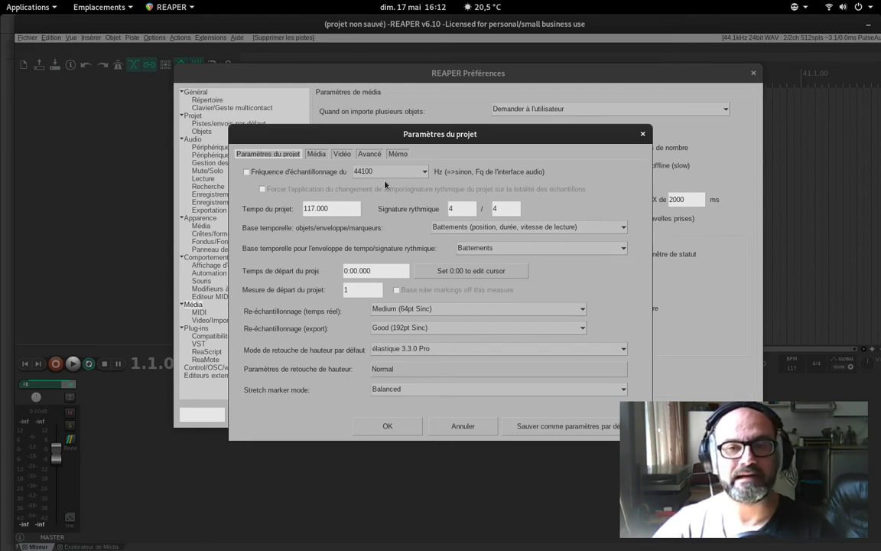
click(308, 210)
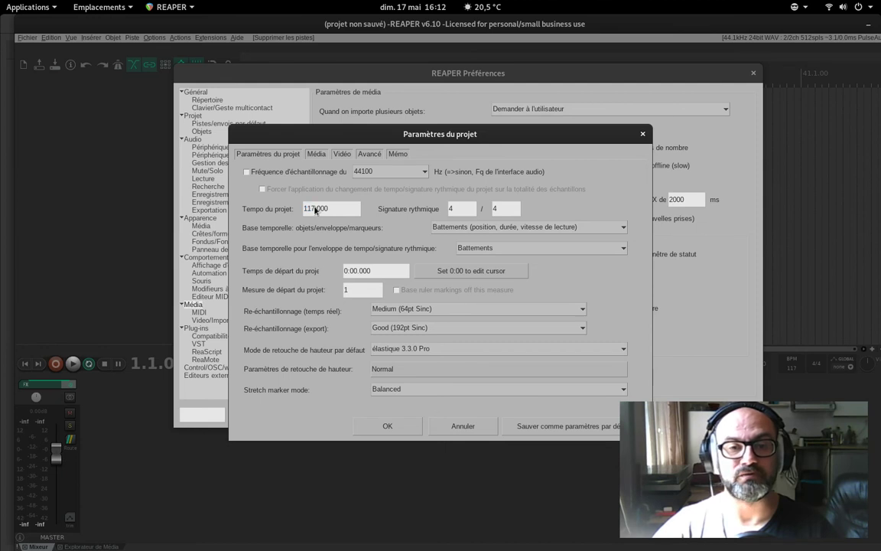
drag(314, 211, 291, 210)
text(120)
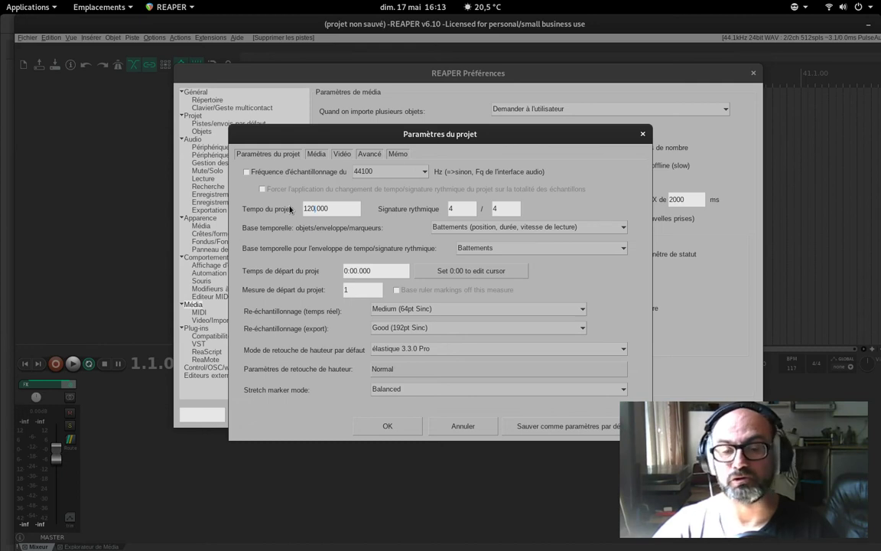
click(316, 156)
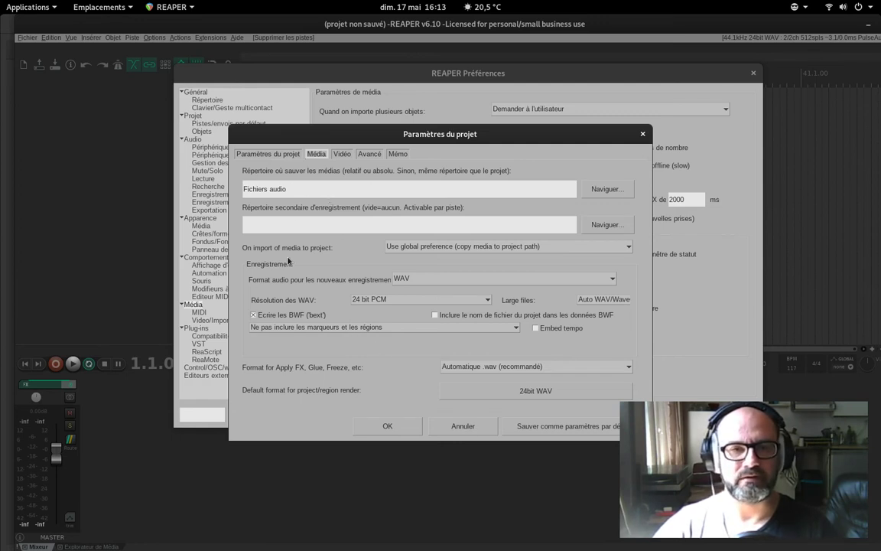
click(534, 427)
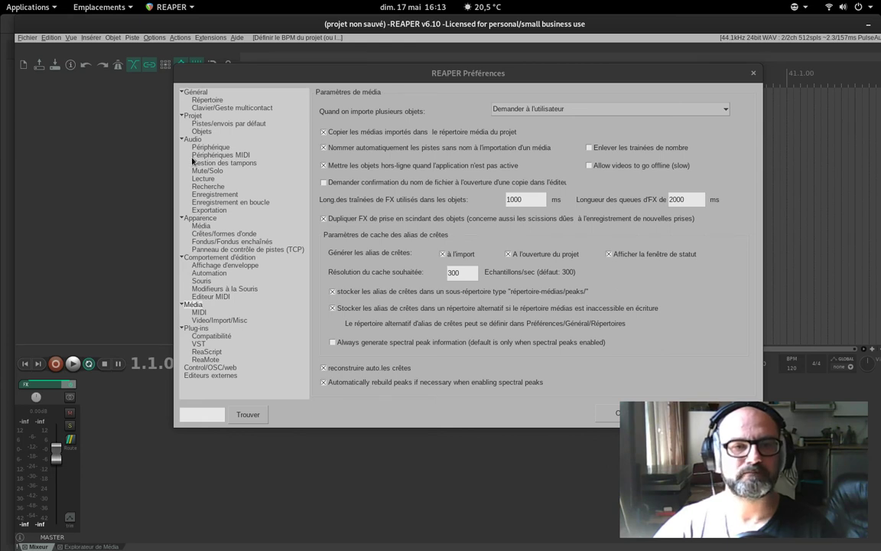
Return to the Projet page of the preferences.
click(179, 113)
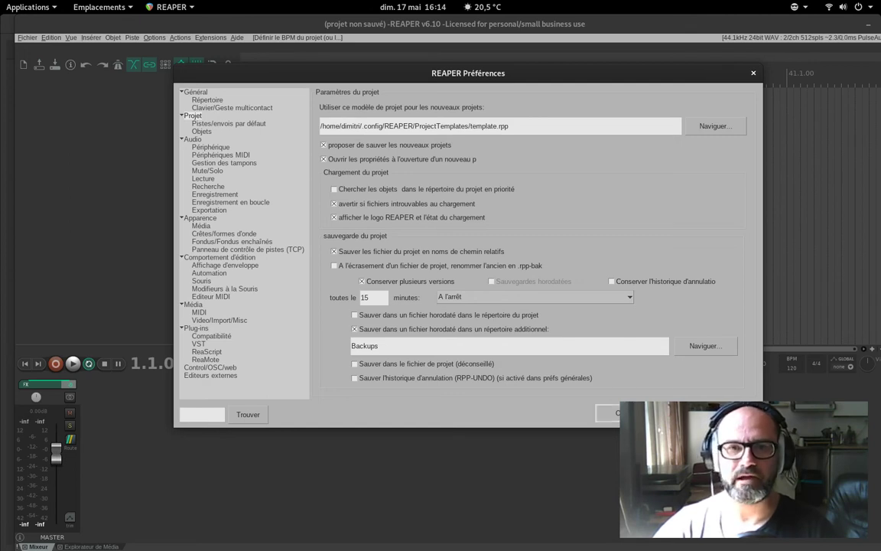
Close the preferences and add four new tracks to the empty project.
click(618, 416)
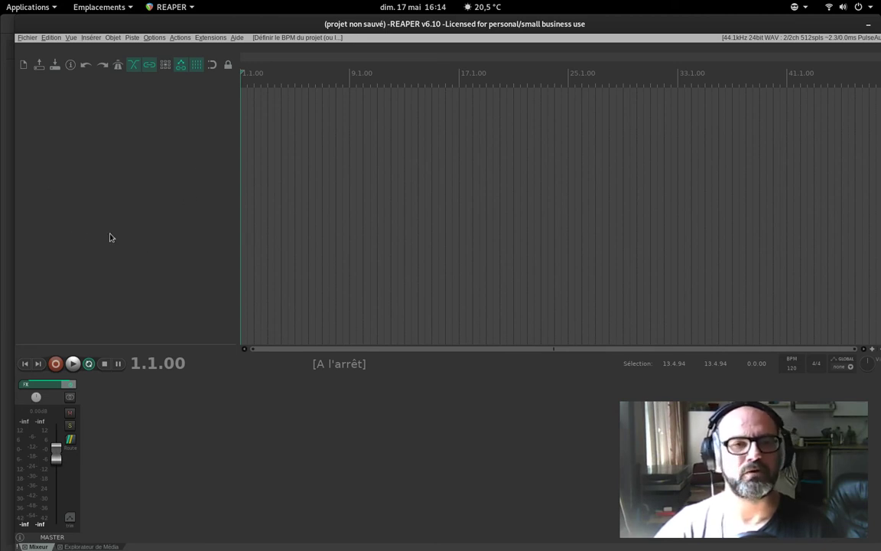
double_click(91, 98)
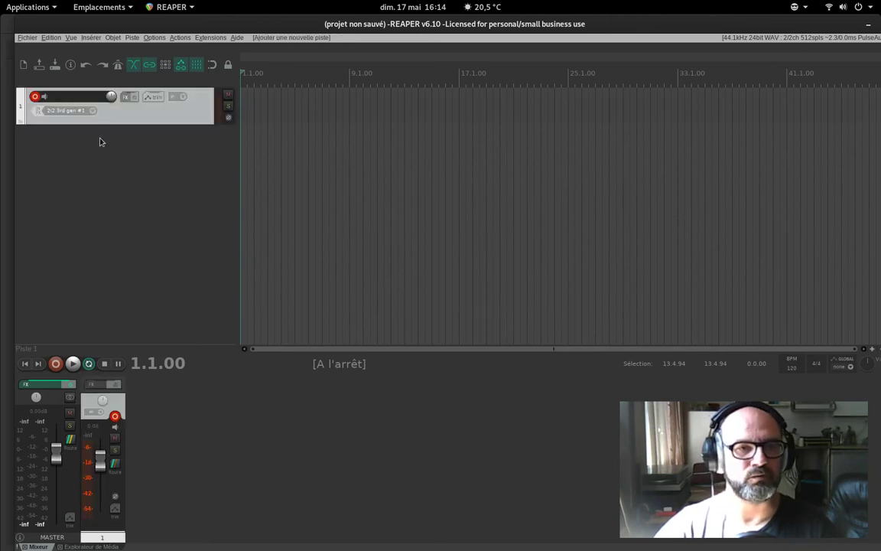
double_click(95, 138)
double_click(83, 189)
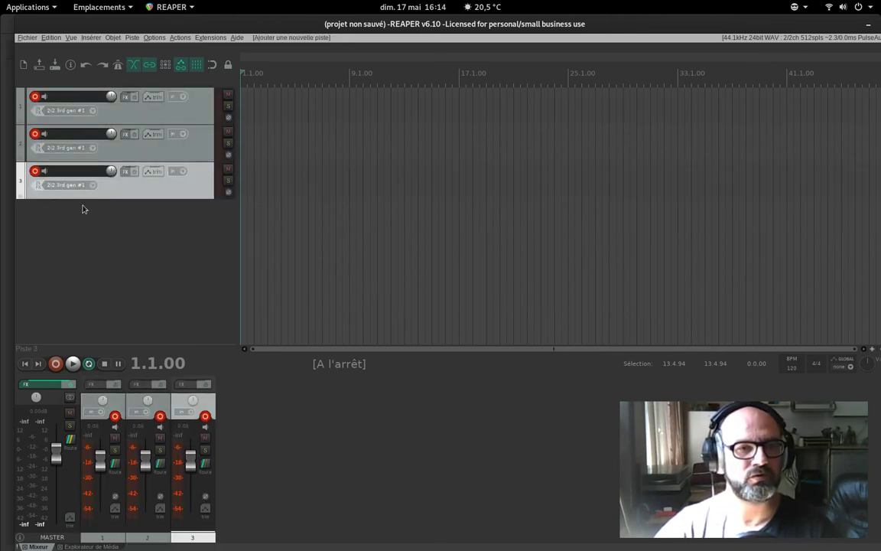
double_click(84, 234)
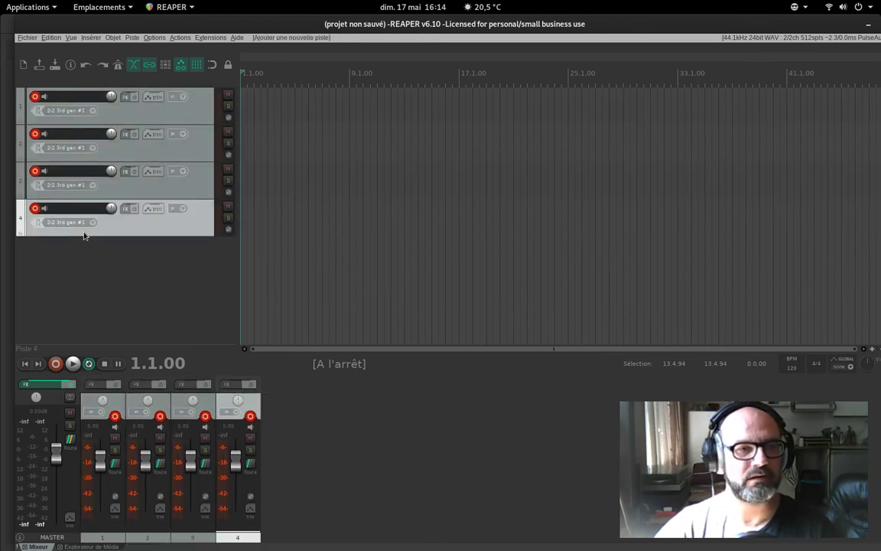
Disarm recording on the first three tracks.
click(34, 171)
click(35, 134)
click(35, 96)
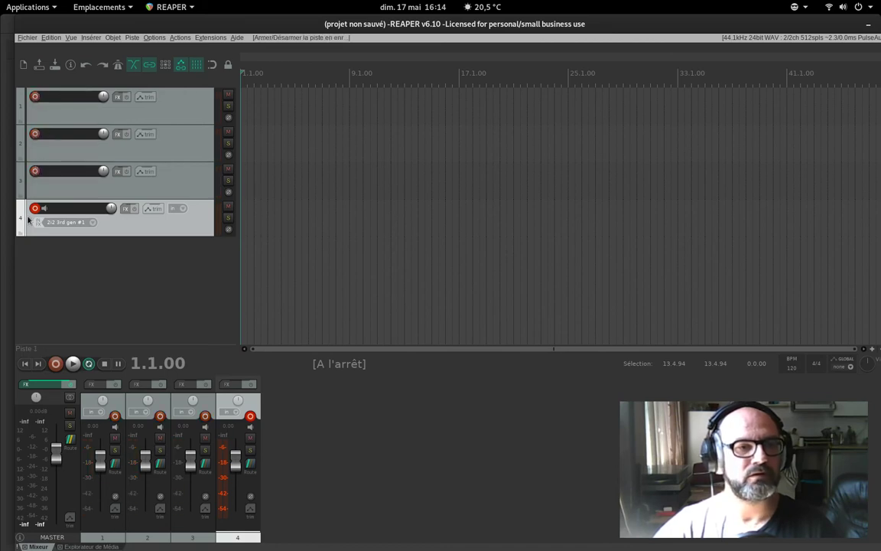
Name the first track "Générique".
double_click(64, 95)
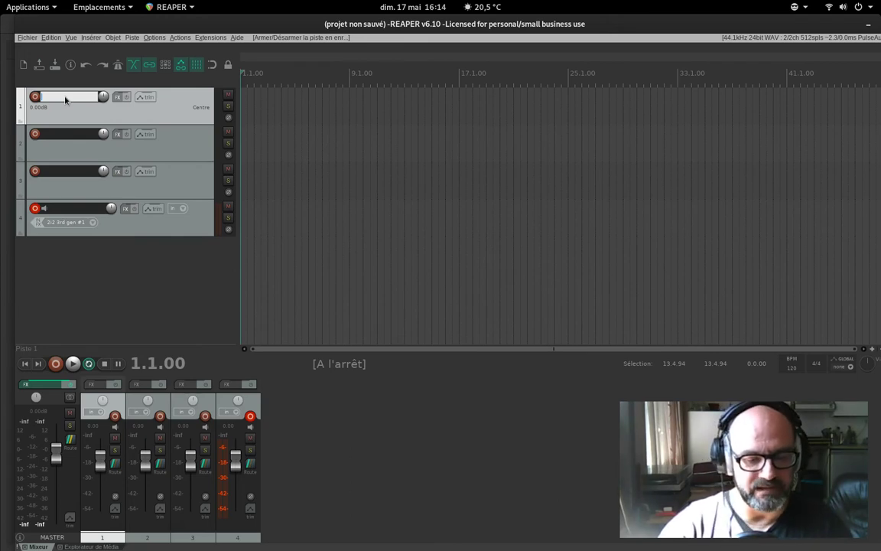
text(GG)
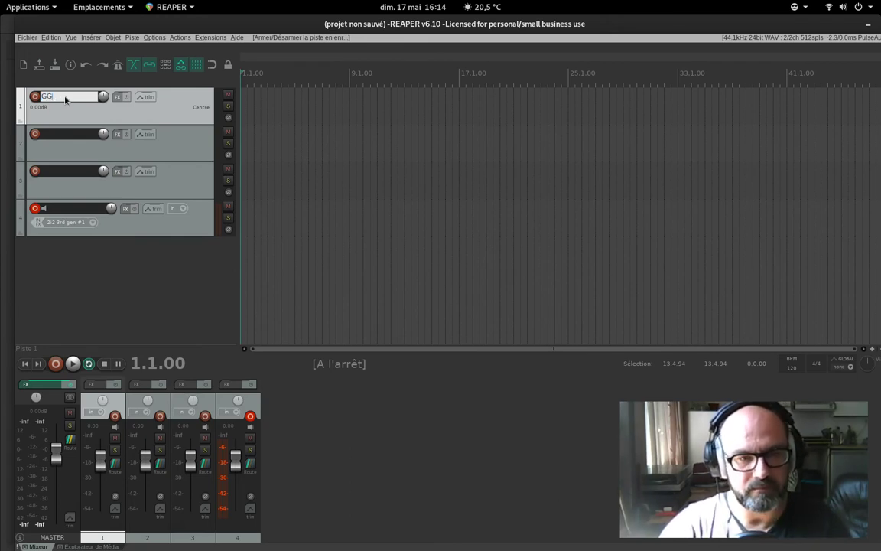
key(BackSpace)
text(é)
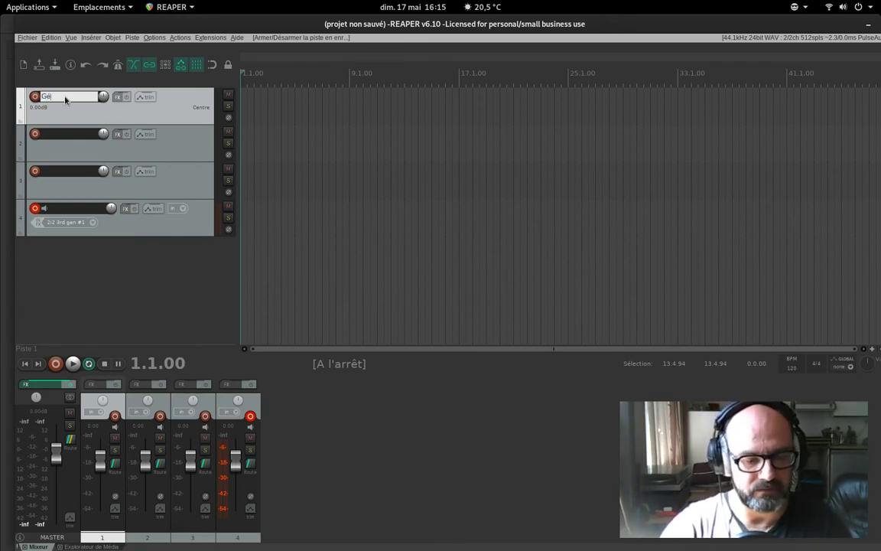
text(n)
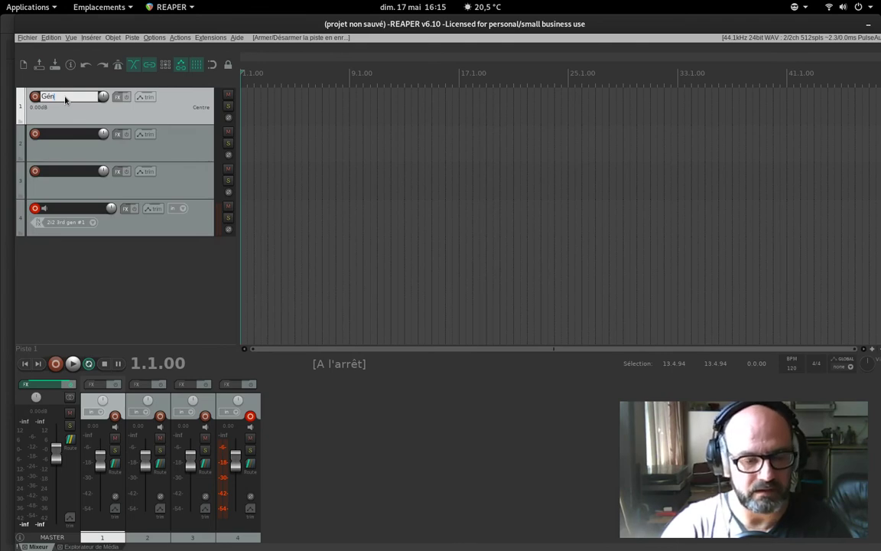
text(érique)
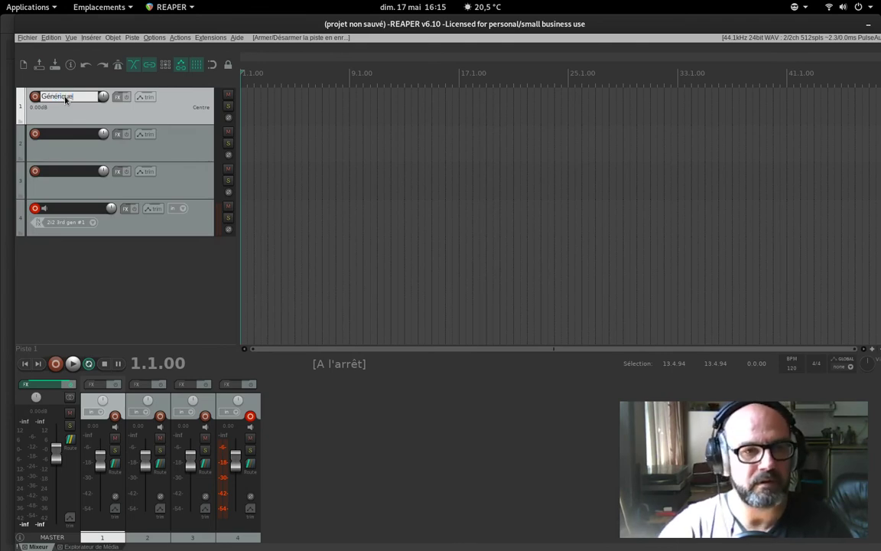
Name the second track "Voix".
click(64, 136)
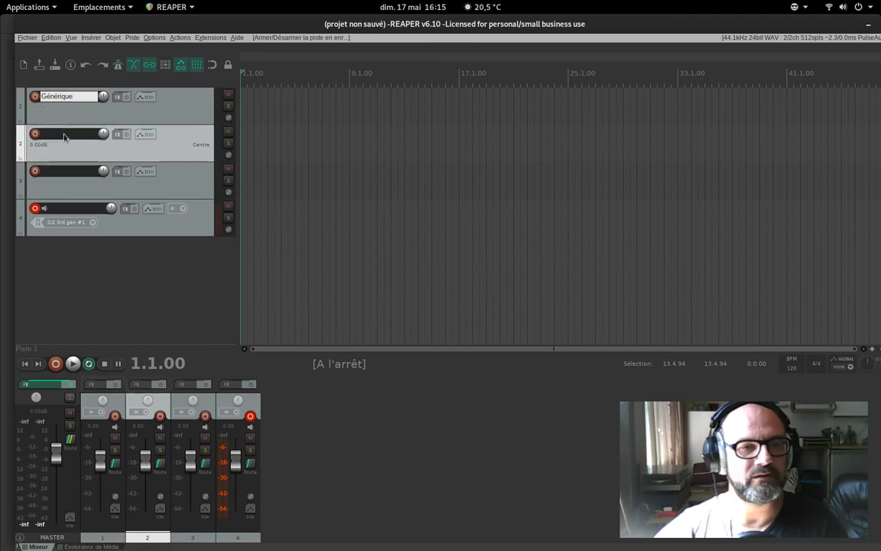
double_click(65, 137)
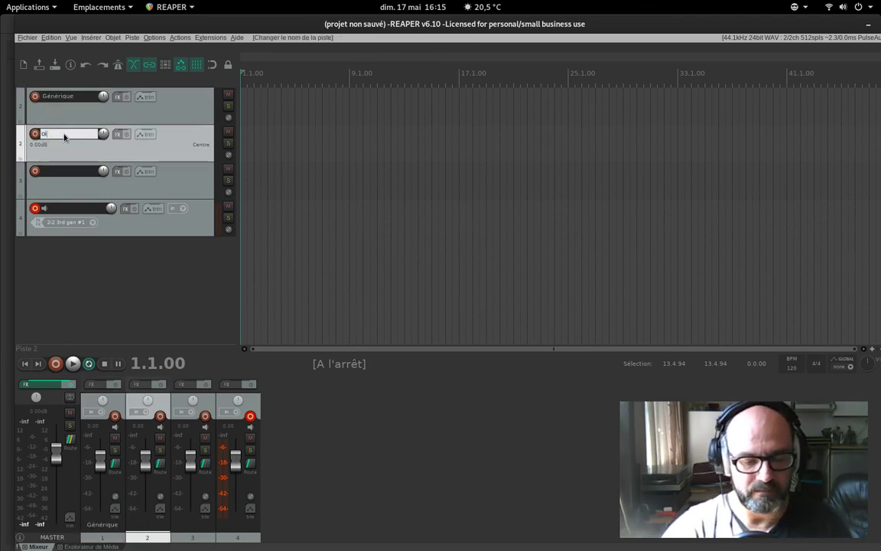
text(pix)
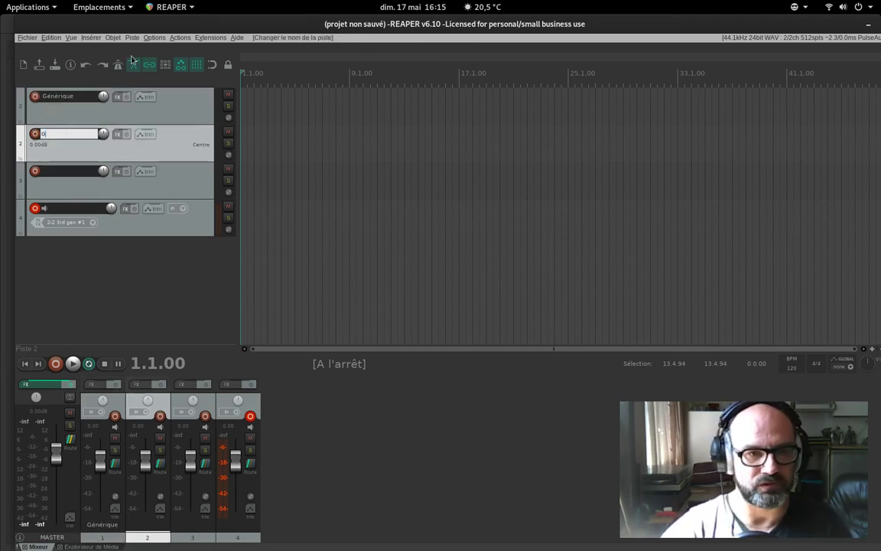
key(BackSpace)
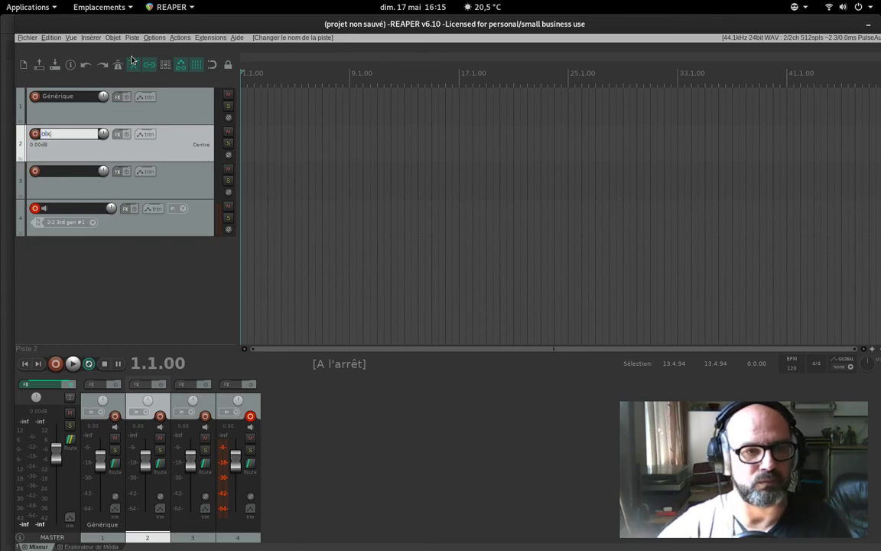
key(BackSpace)
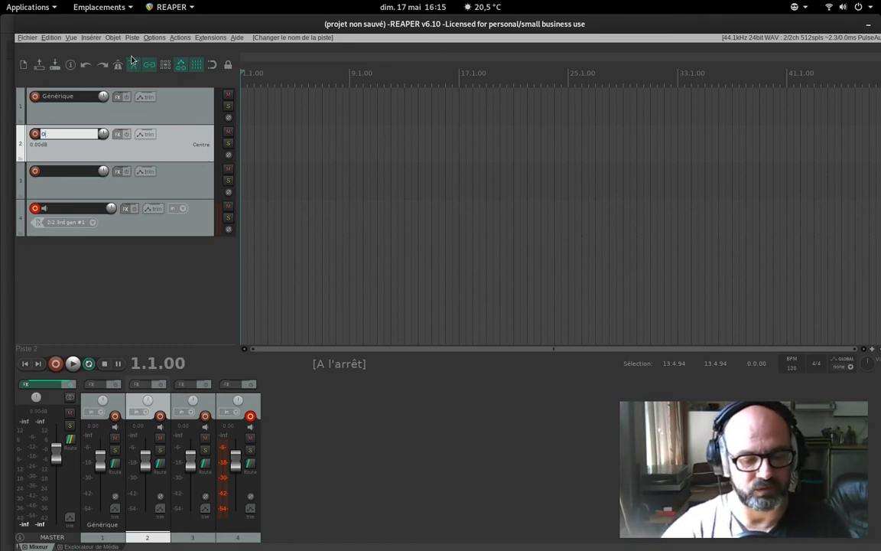
text(V)
key(Left)
key(BackSpace)
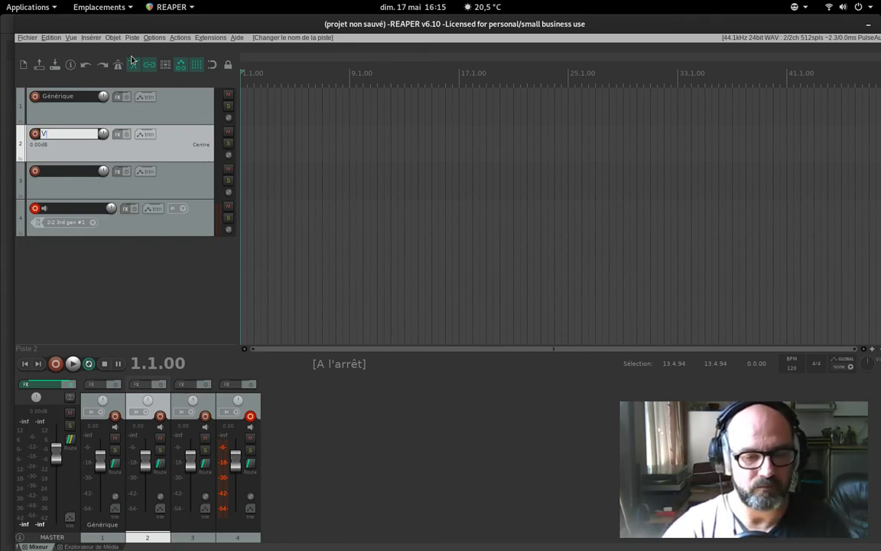
text(oix)
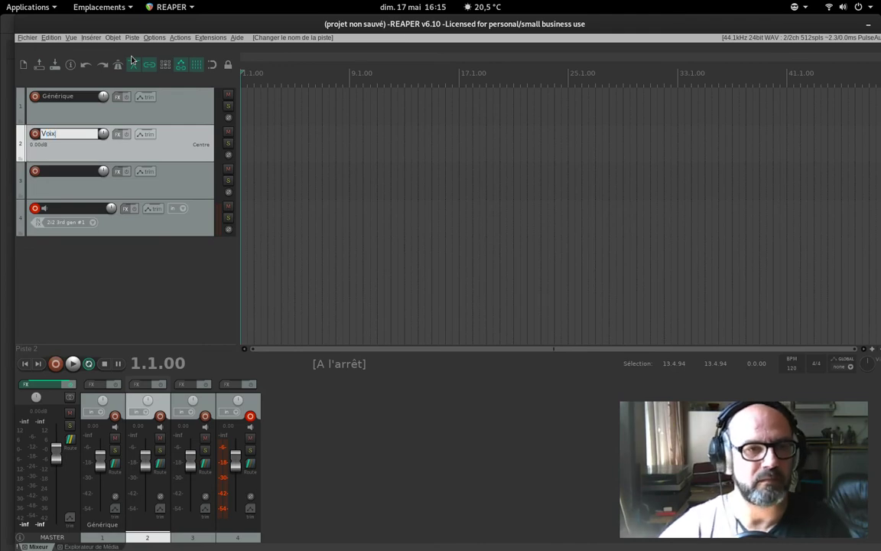
Name the third track "Ext" and disarm recording on the fourth track.
double_click(65, 173)
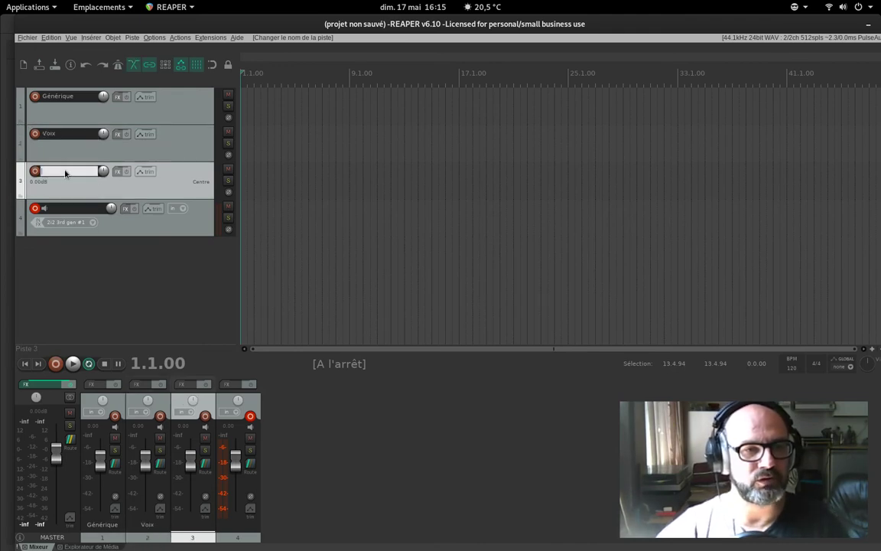
text(EX)
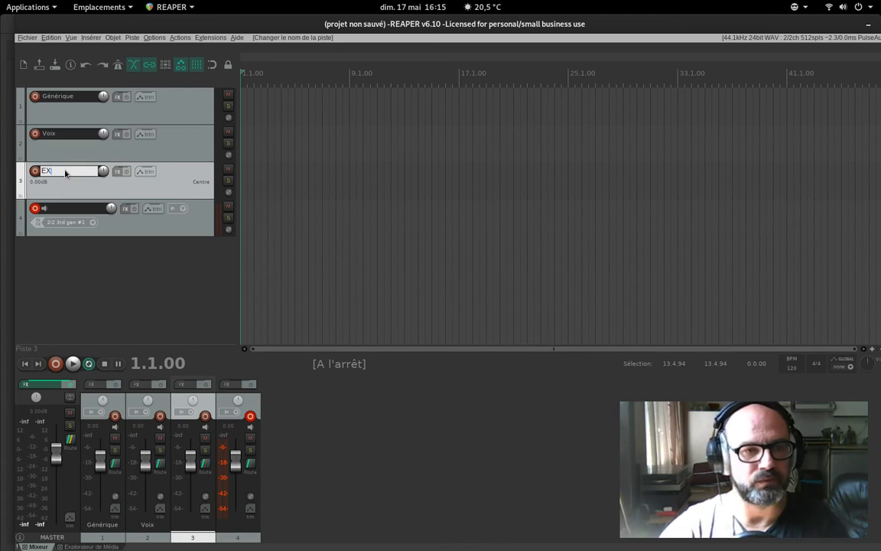
key(BackSpace)
text(xt)
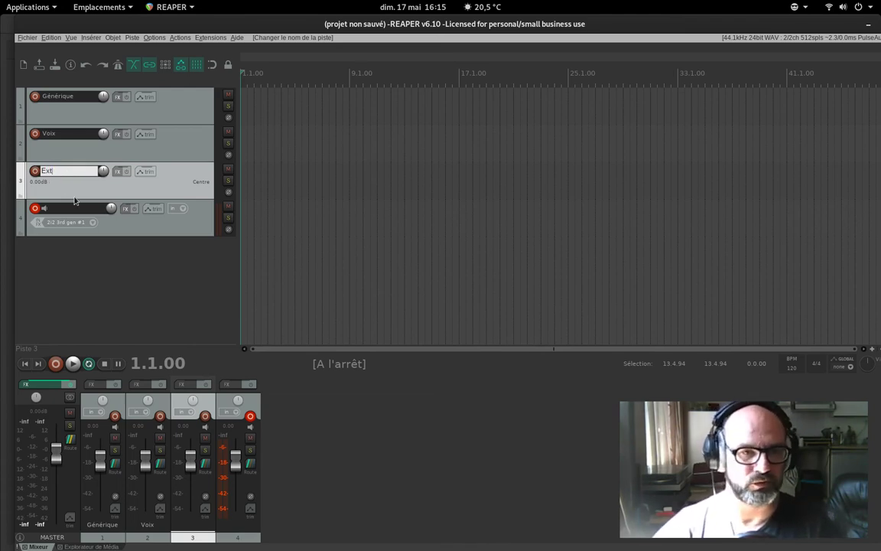
key(Return)
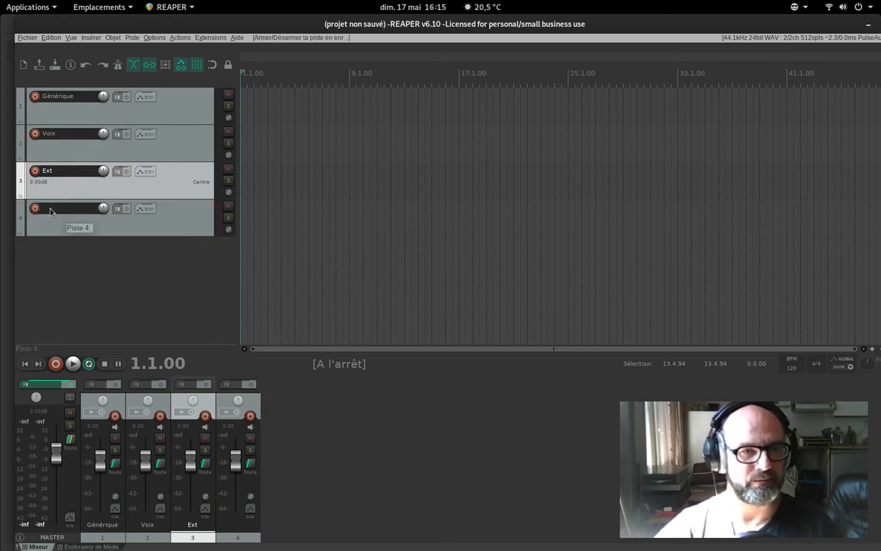
Name the fourth track "Bed" and confirm the name.
double_click(50, 208)
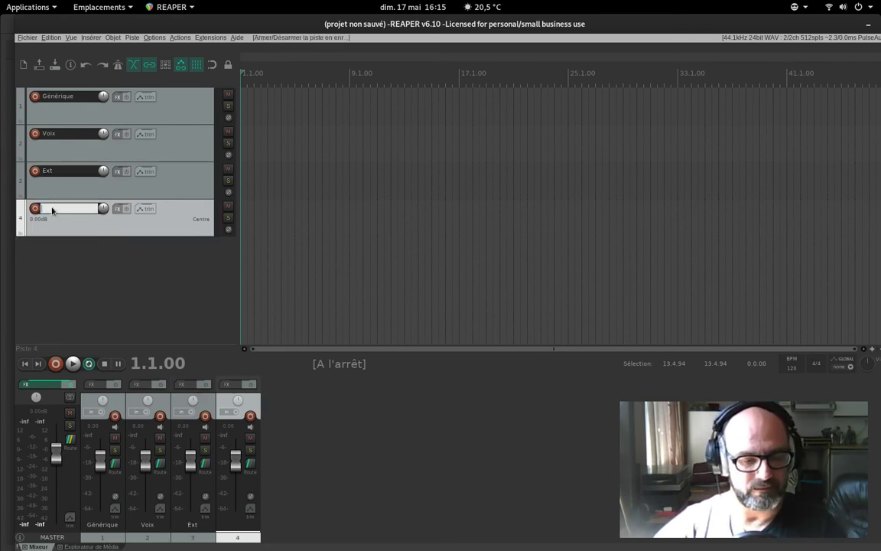
text(Be)
text(i)
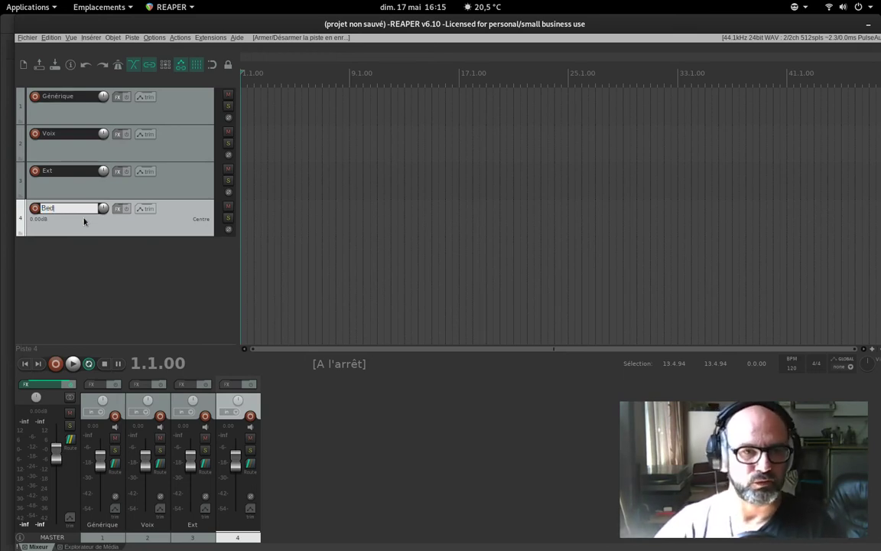
click(69, 256)
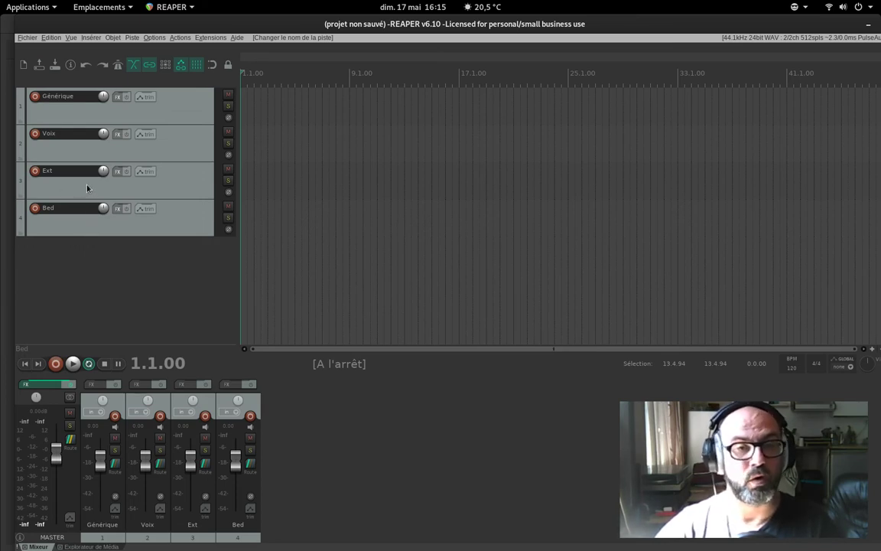
Arm the Voix track for recording and set its input to mono 2i2 3rd gen #1.
click(35, 134)
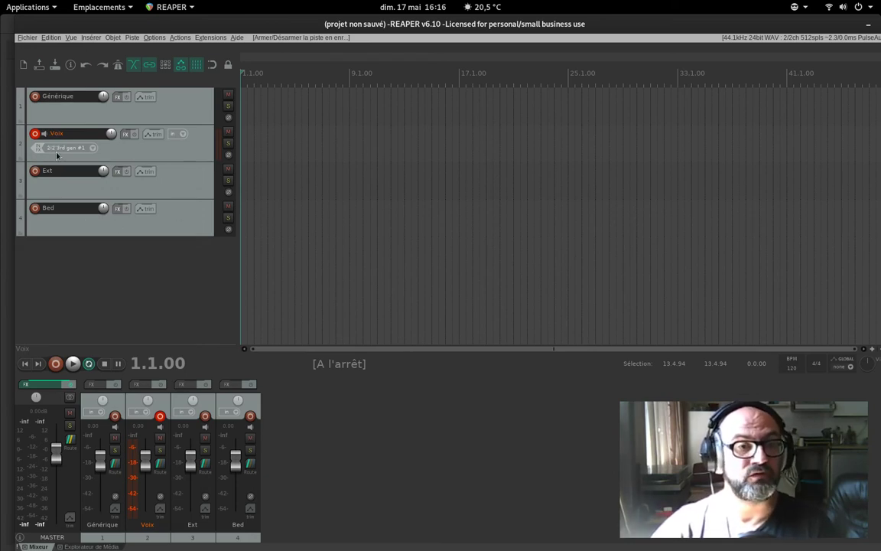
click(91, 150)
mouse_move(126, 155)
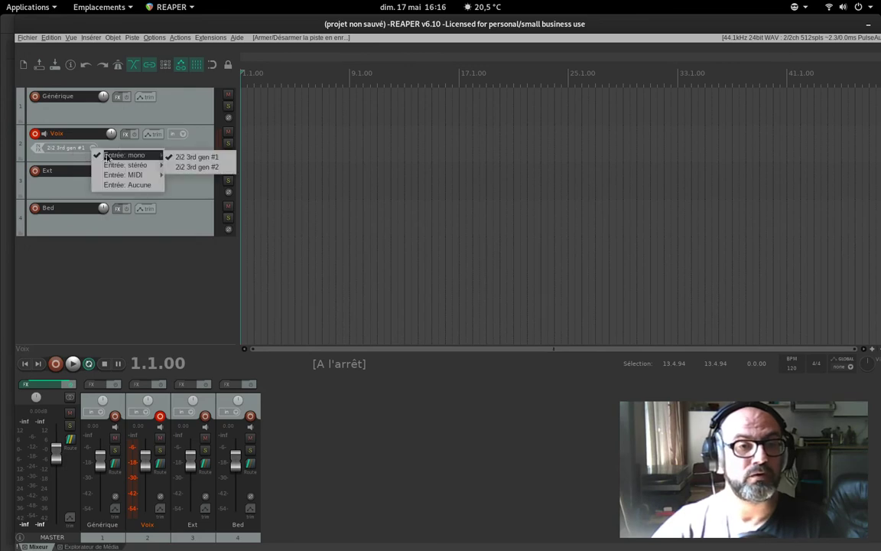
click(185, 157)
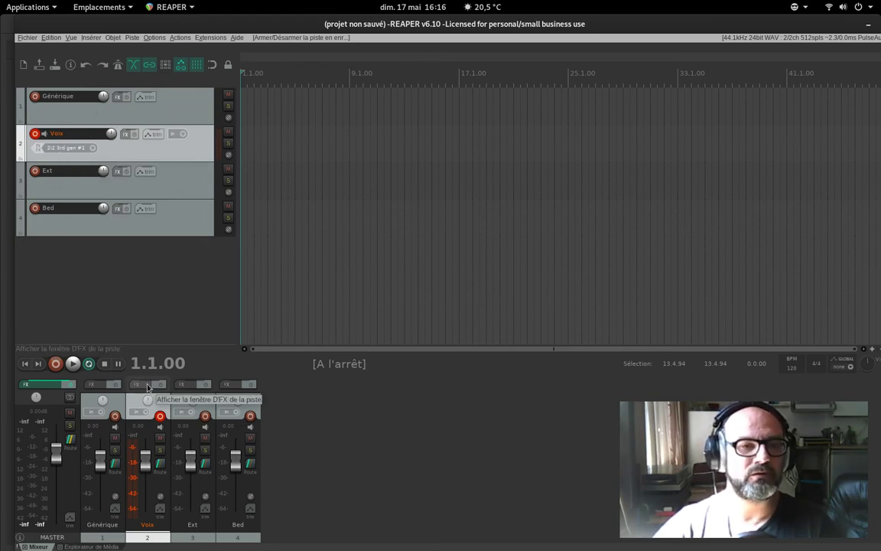
click(158, 98)
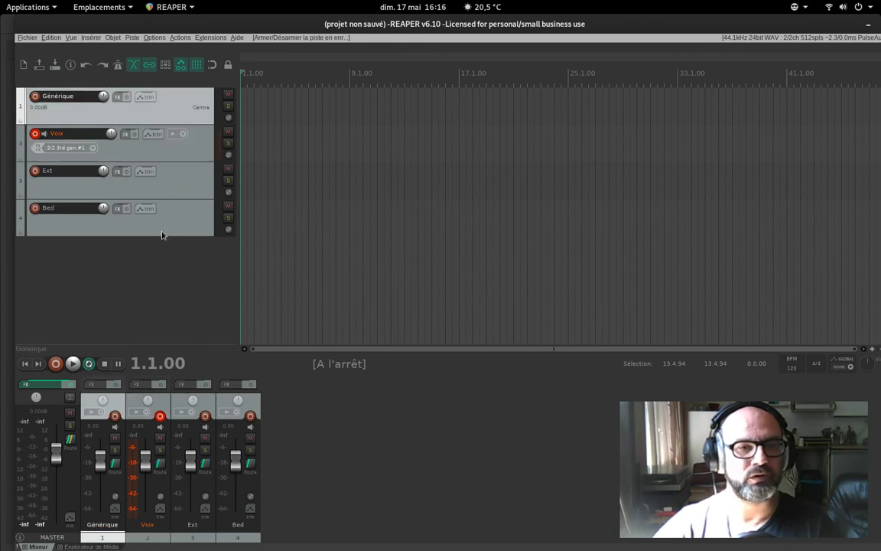
click(164, 149)
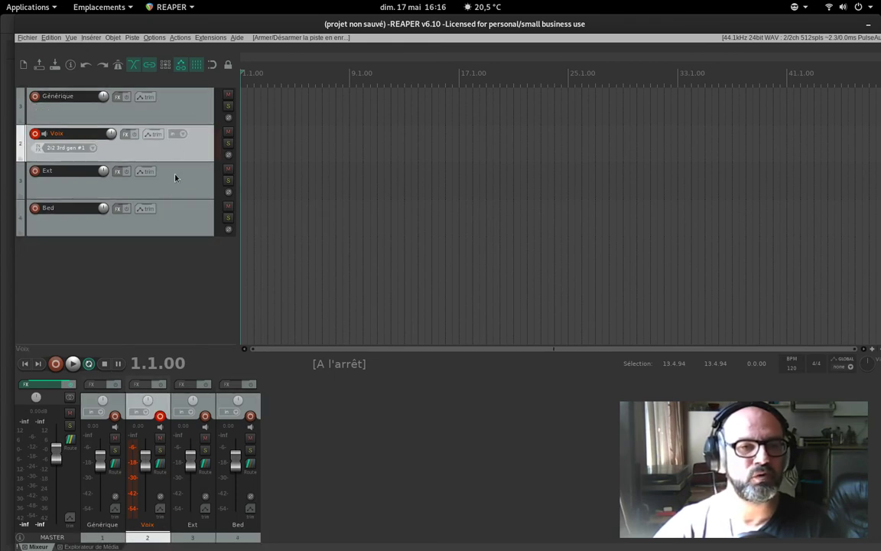
click(181, 115)
shift+click(188, 220)
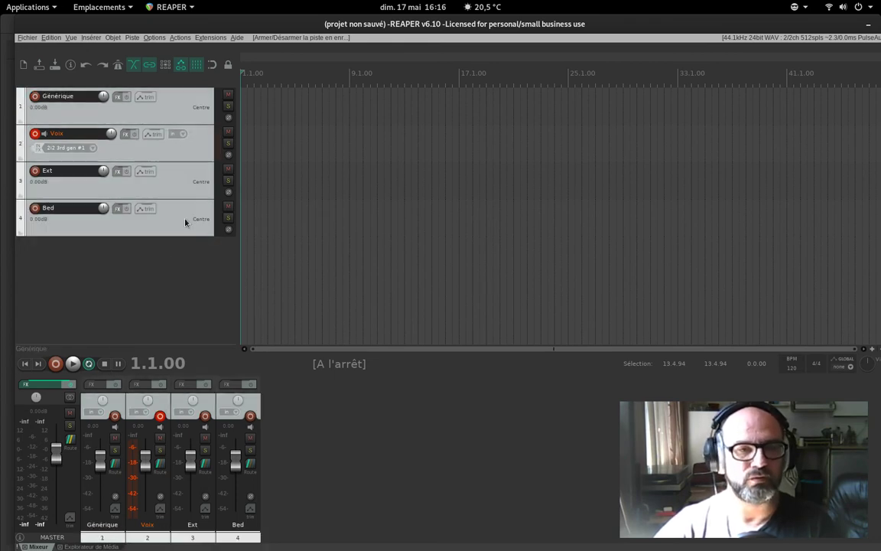
right_click(188, 119)
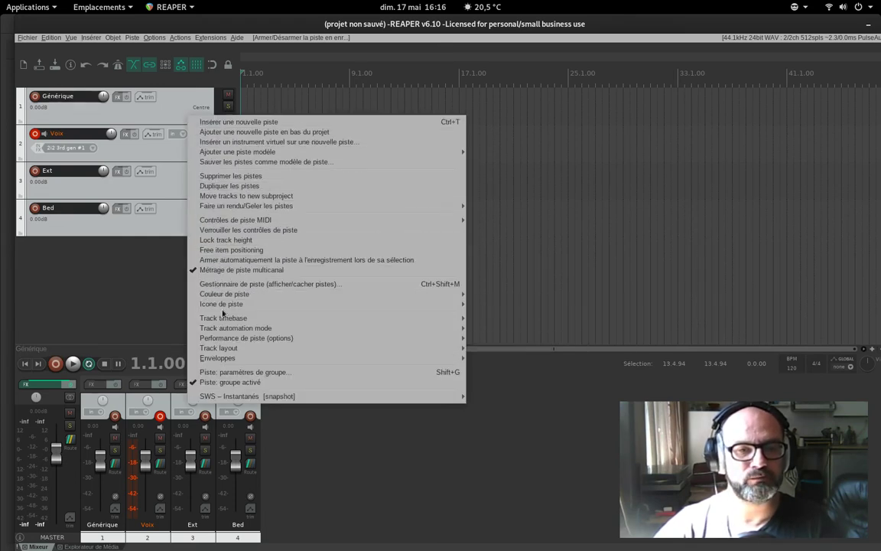
Select all four tracks from Générique to Bed and give each one its own random colour.
mouse_move(227, 295)
click(171, 104)
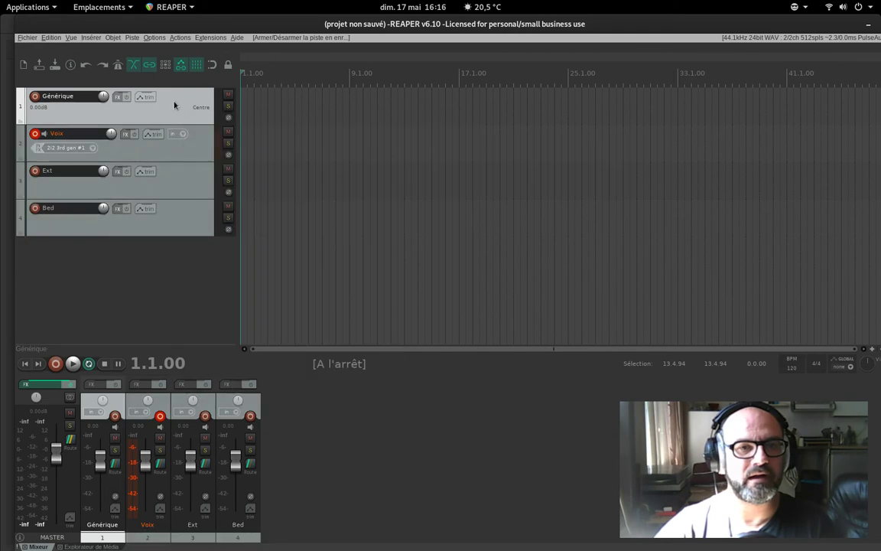
shift+click(162, 201)
right_click(173, 107)
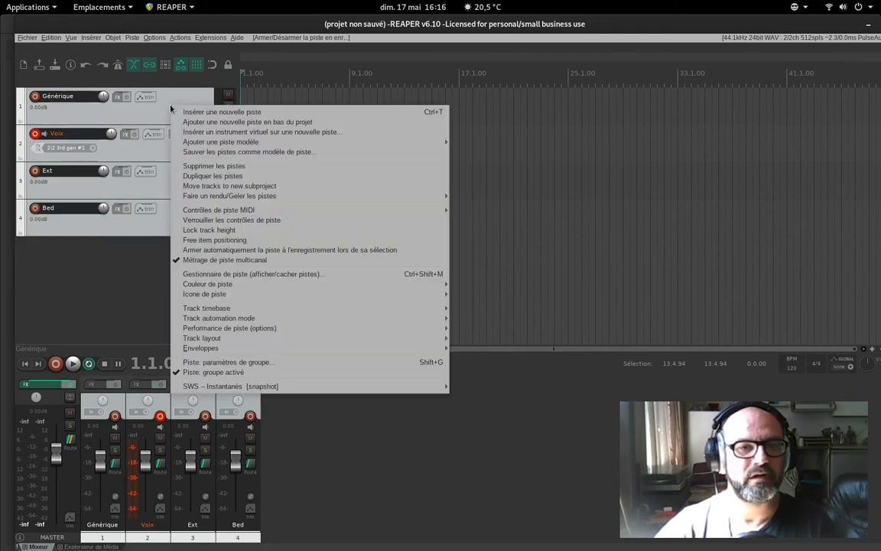
mouse_move(280, 286)
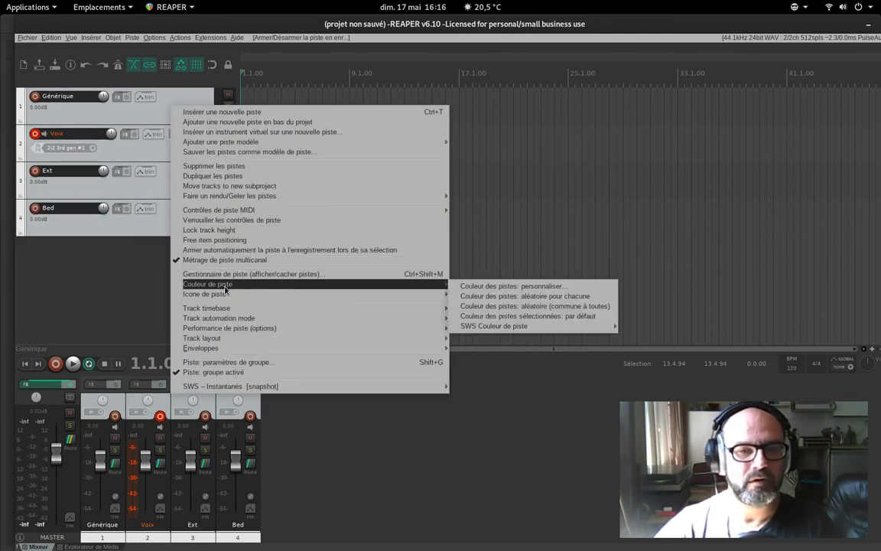
click(486, 297)
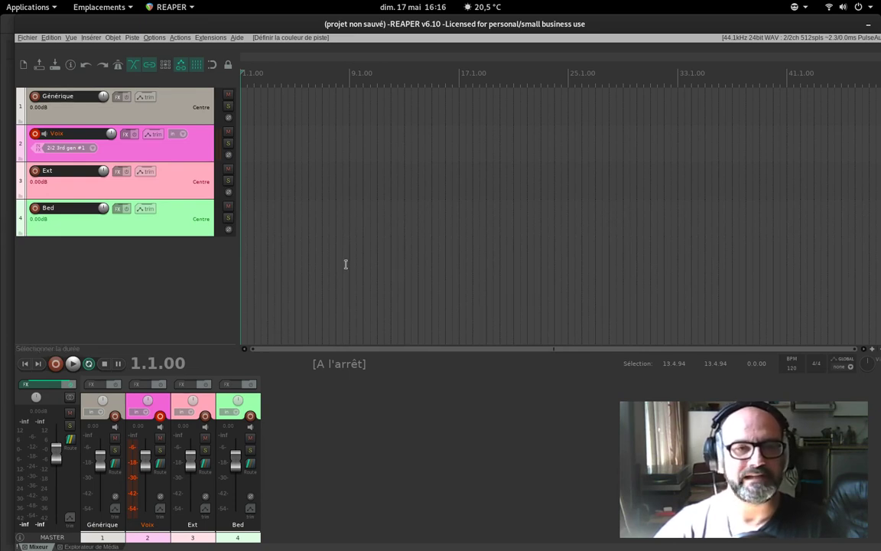
Open the Theme Adjuster and recolour the tracks individually: Générique dusty pink, Voix and Ext teal green, and Bed sand.
click(153, 36)
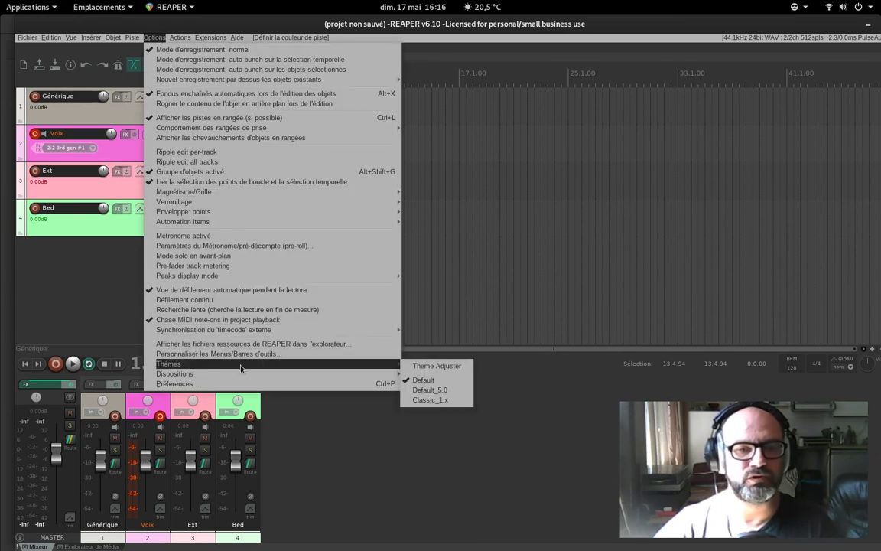
mouse_move(394, 364)
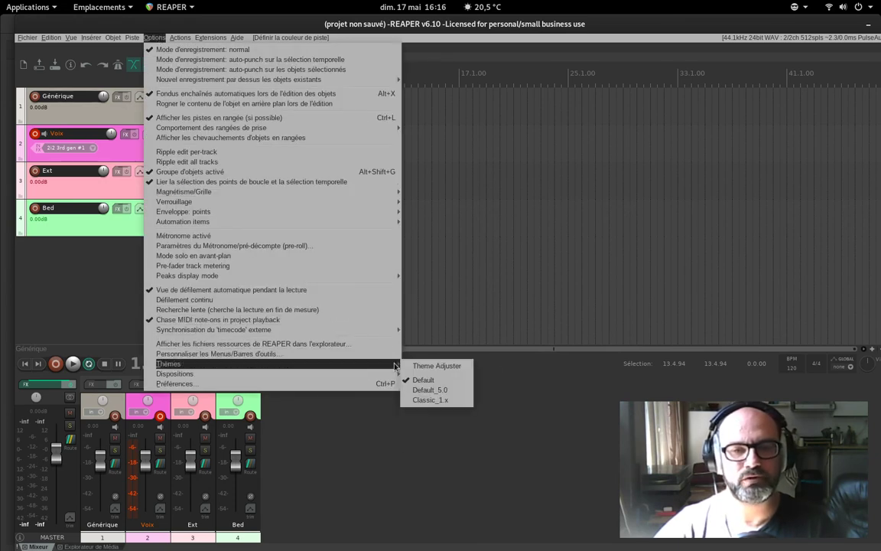
click(434, 366)
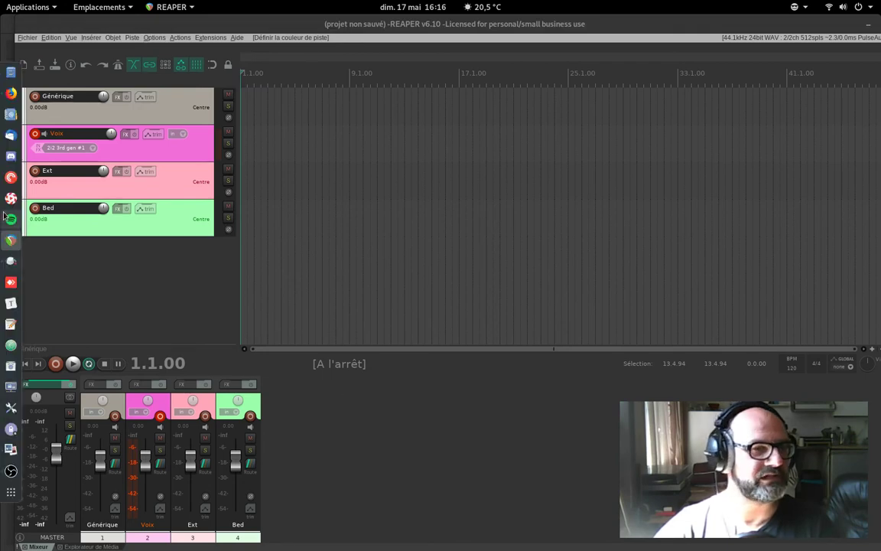
click(159, 107)
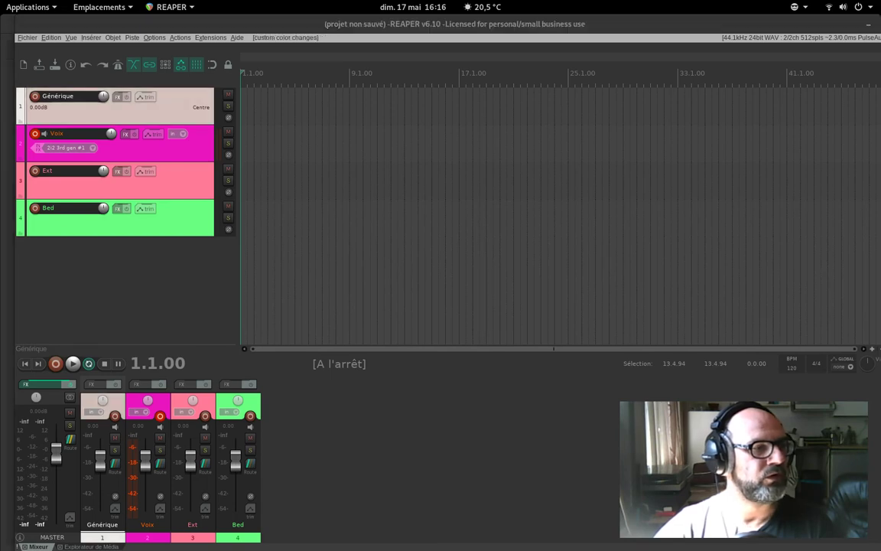
click(167, 158)
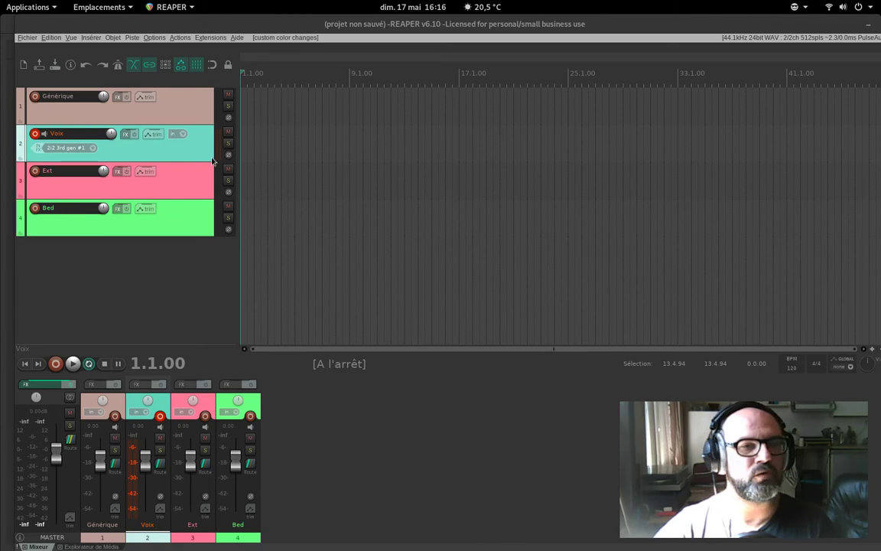
click(175, 182)
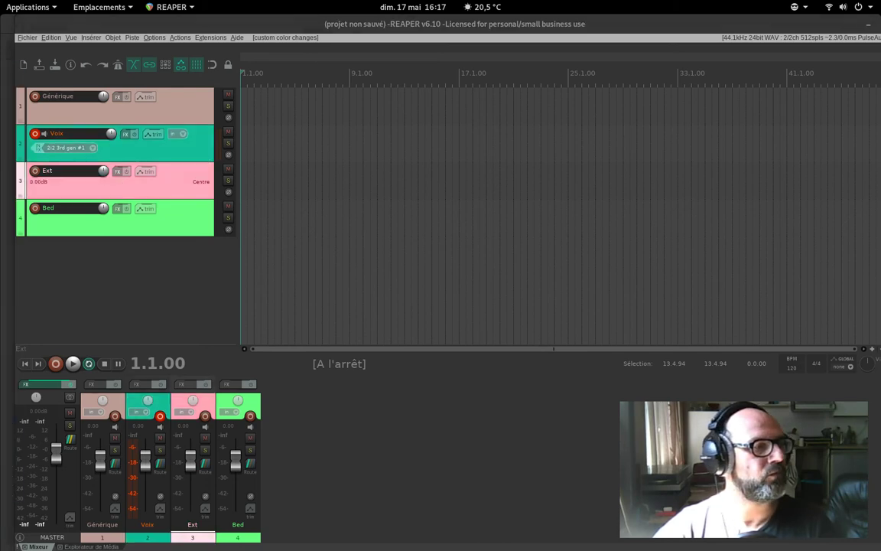
key(c)
click(171, 232)
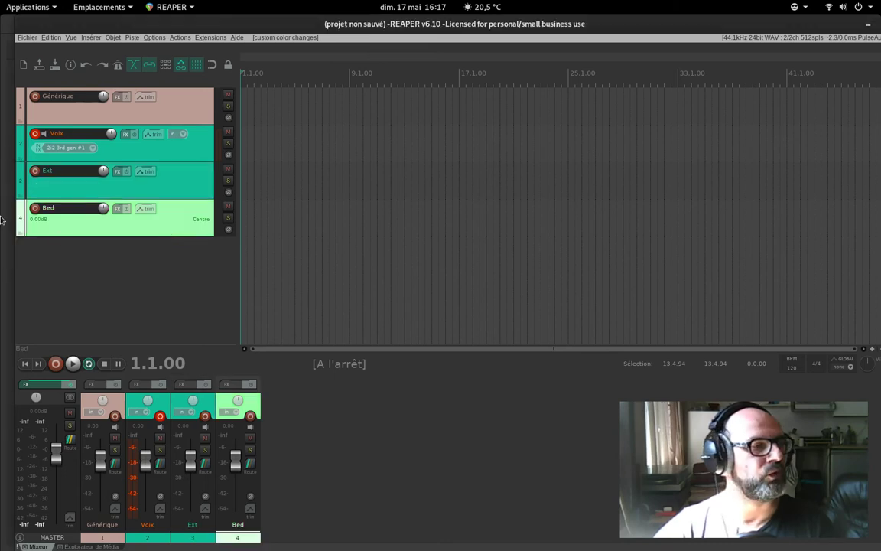
key(c)
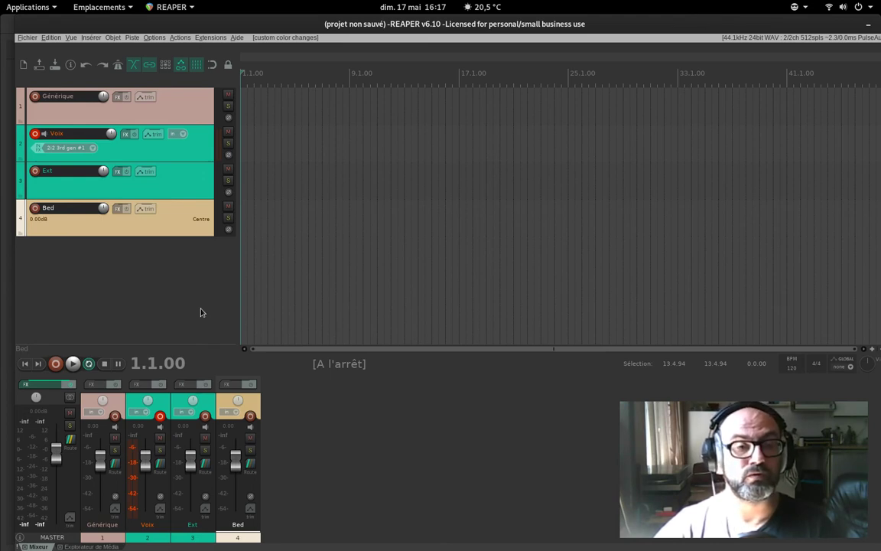
Add the Cockos ReaComp effect to the Voix track and close its settings window.
click(142, 386)
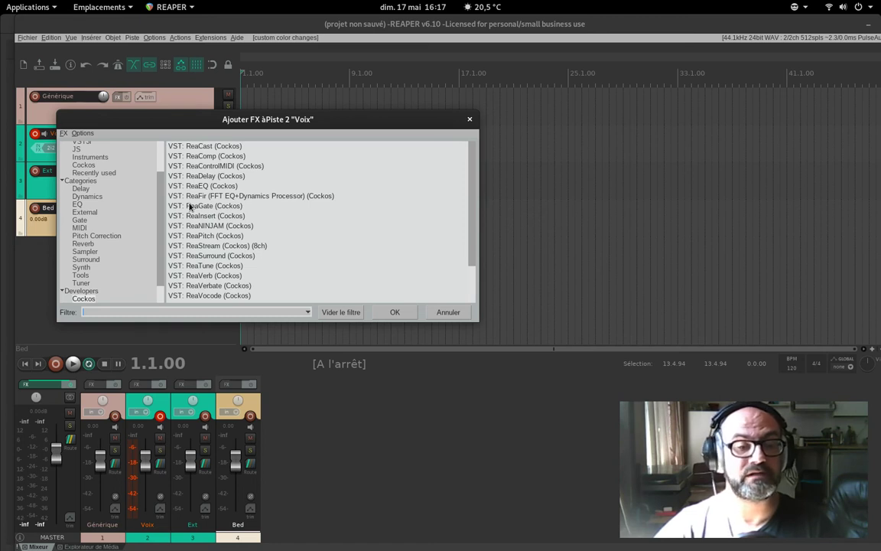
click(199, 157)
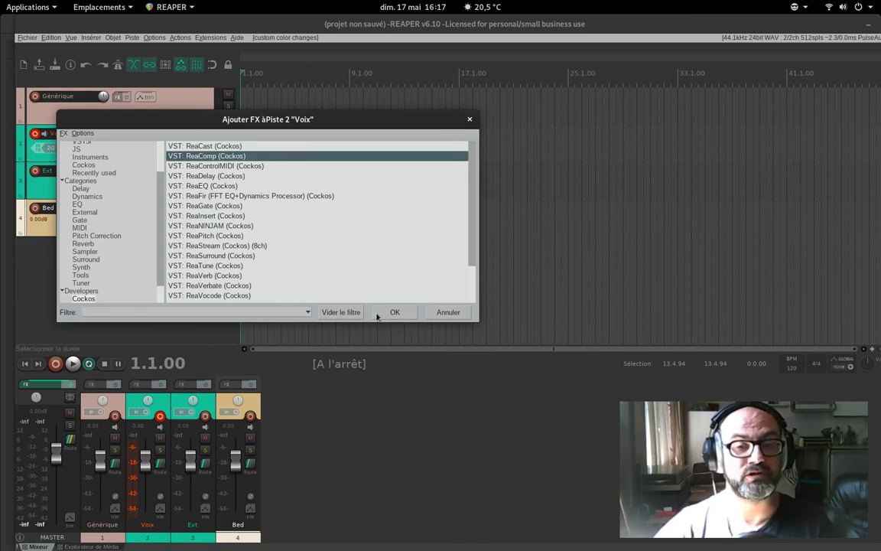
click(393, 311)
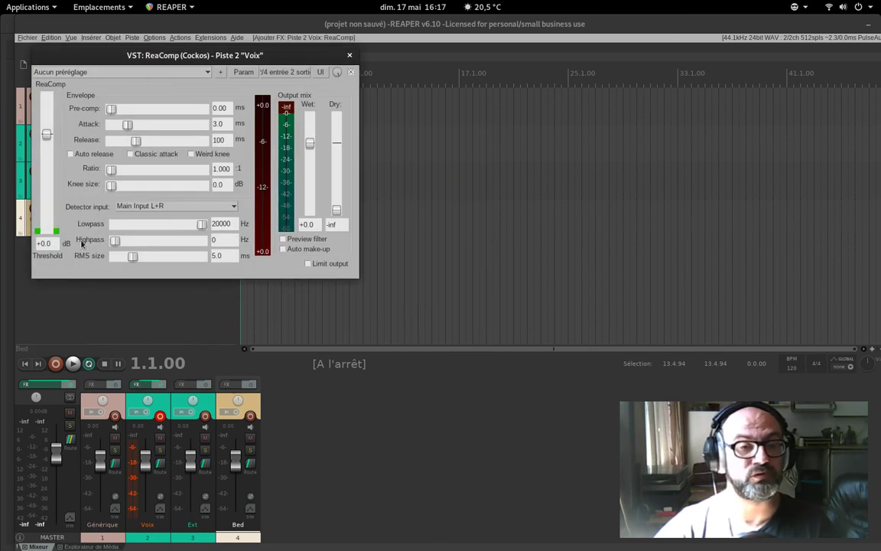
click(348, 57)
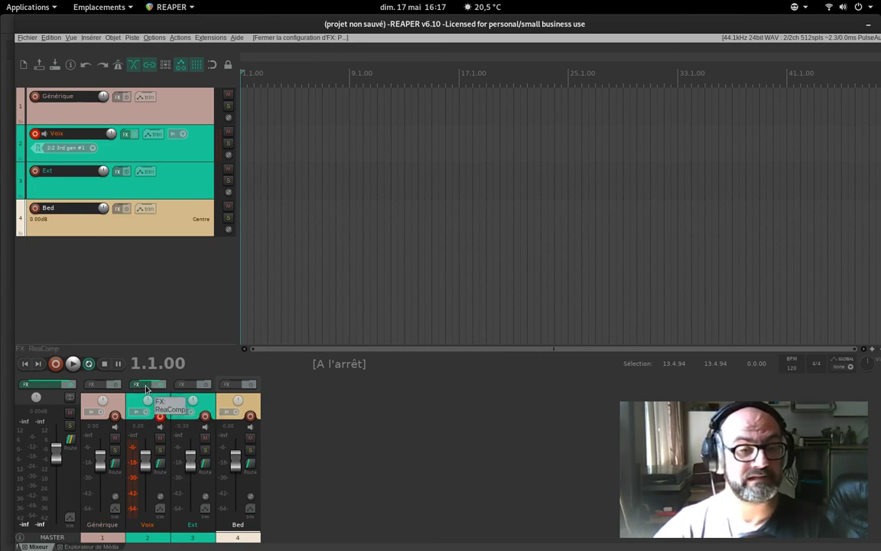
Open the Voix track's effects chain and remove ReaComp from it.
click(136, 384)
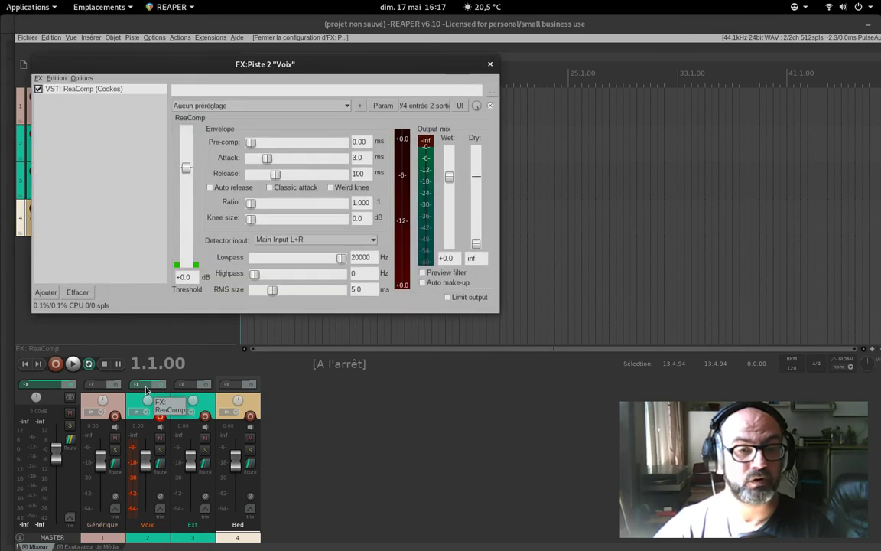
click(35, 78)
click(34, 76)
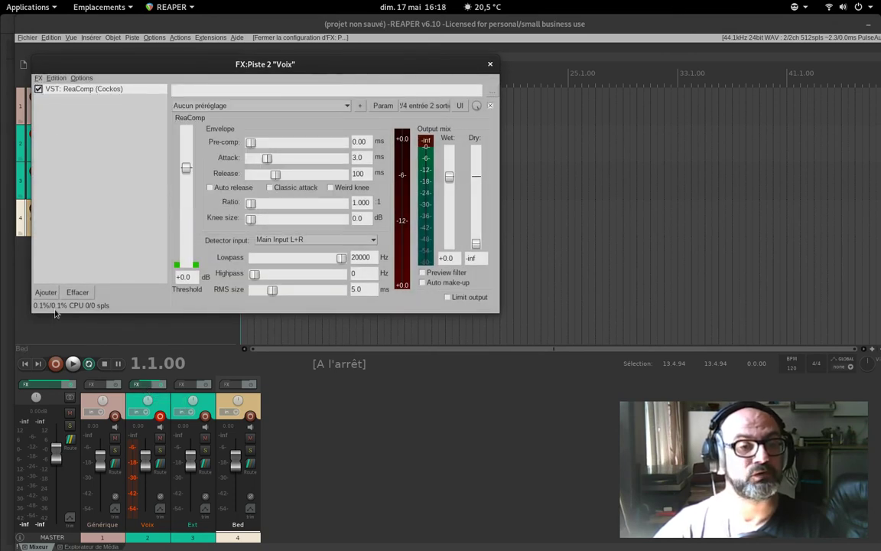
click(76, 291)
Load the FX chain "Radio réglage voix.RfxChain" onto the Voix track and review its individual effects down to the final ReaComp.
click(37, 78)
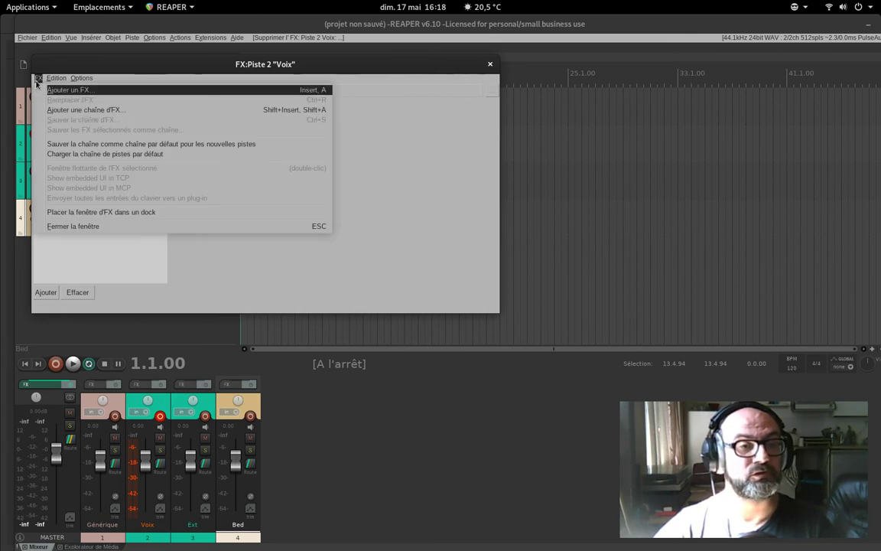
click(57, 111)
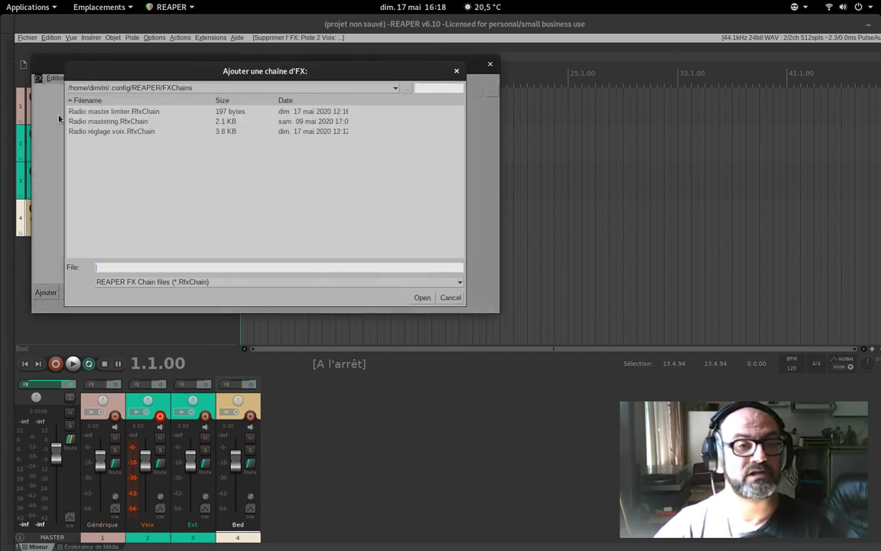
click(116, 133)
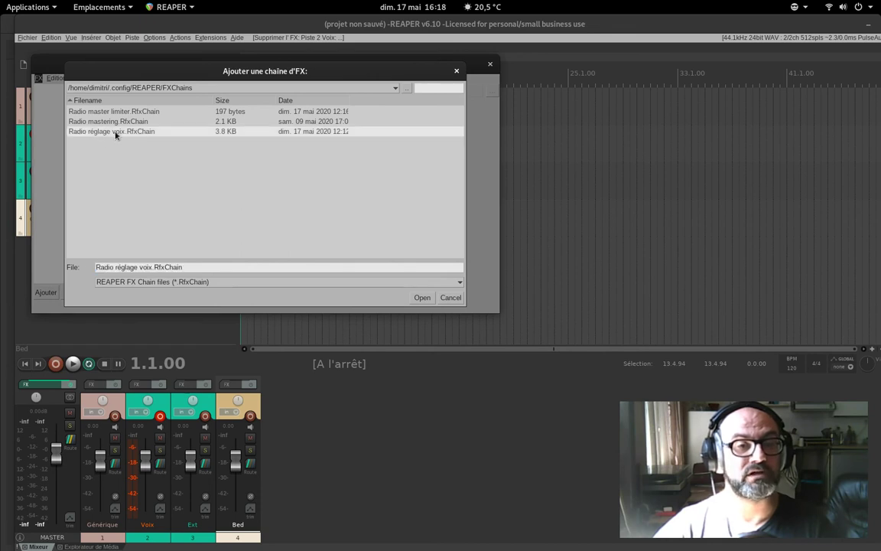
click(421, 297)
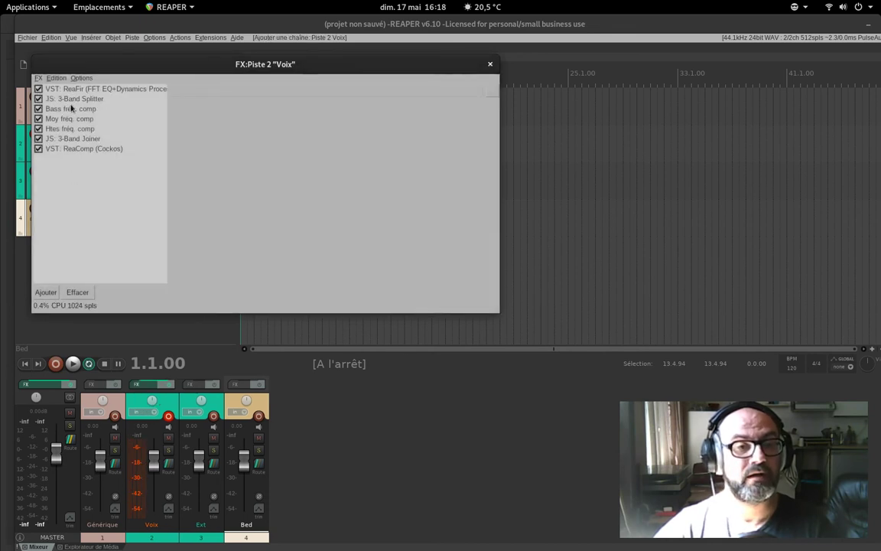
click(65, 110)
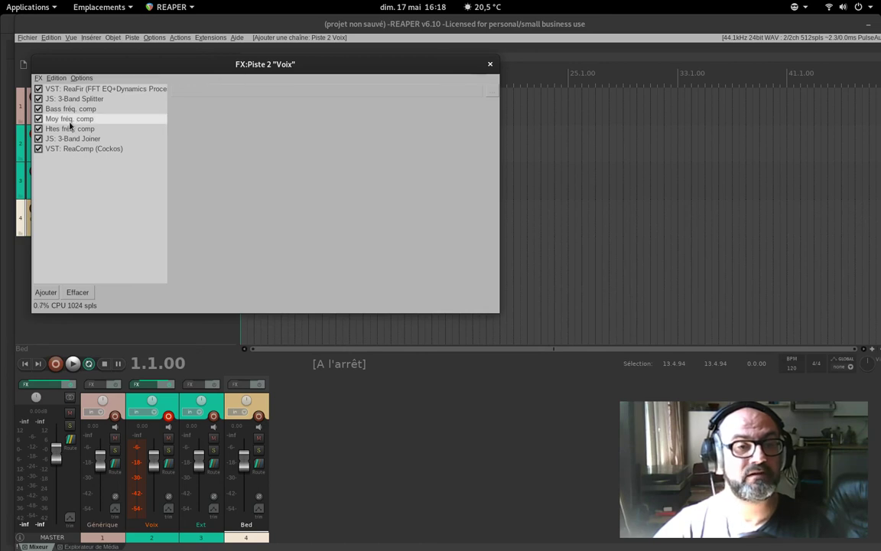
click(71, 99)
click(69, 129)
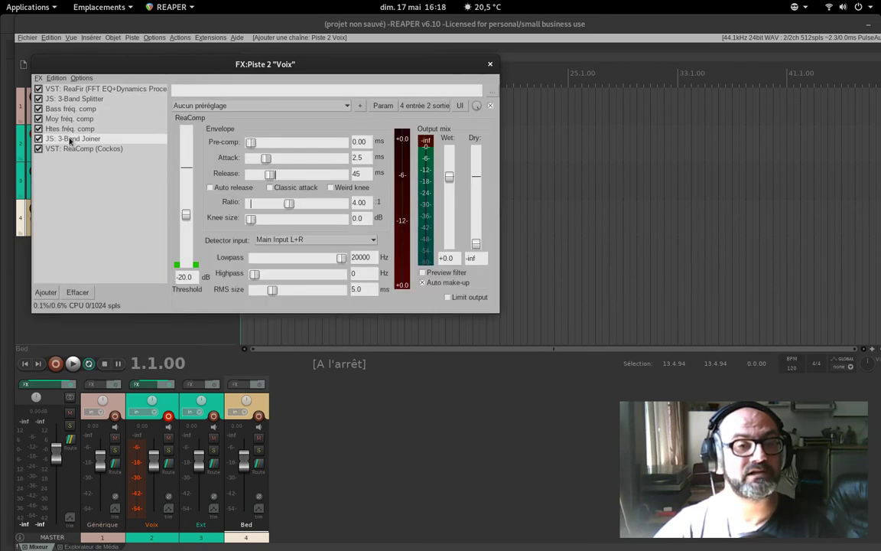
click(70, 139)
click(72, 148)
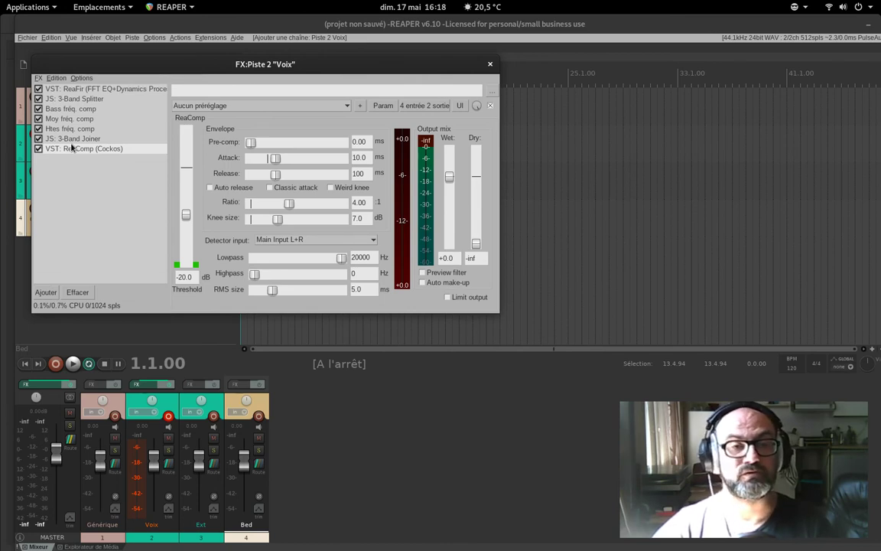
Save the Voix track's effects as an FX chain named "tuto reaper.RfxChain" and close the effects window.
drag(231, 64, 424, 81)
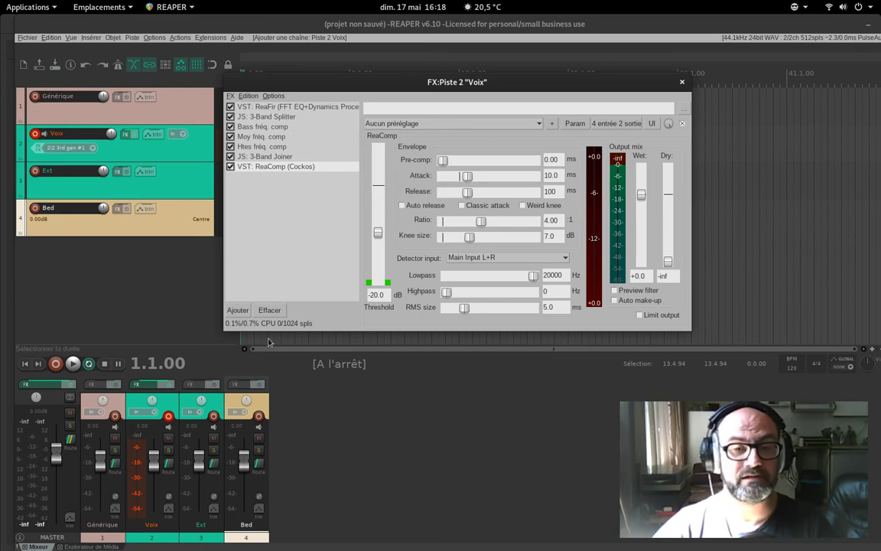
click(230, 95)
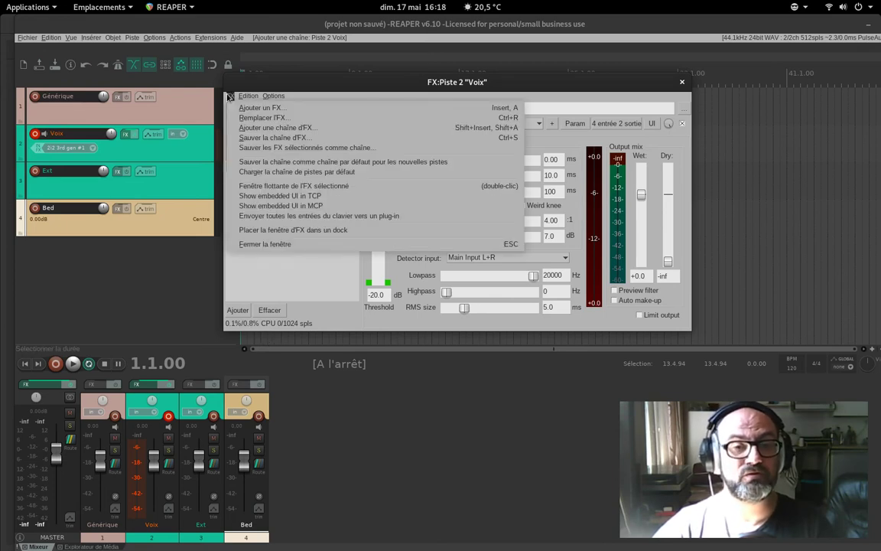
click(230, 137)
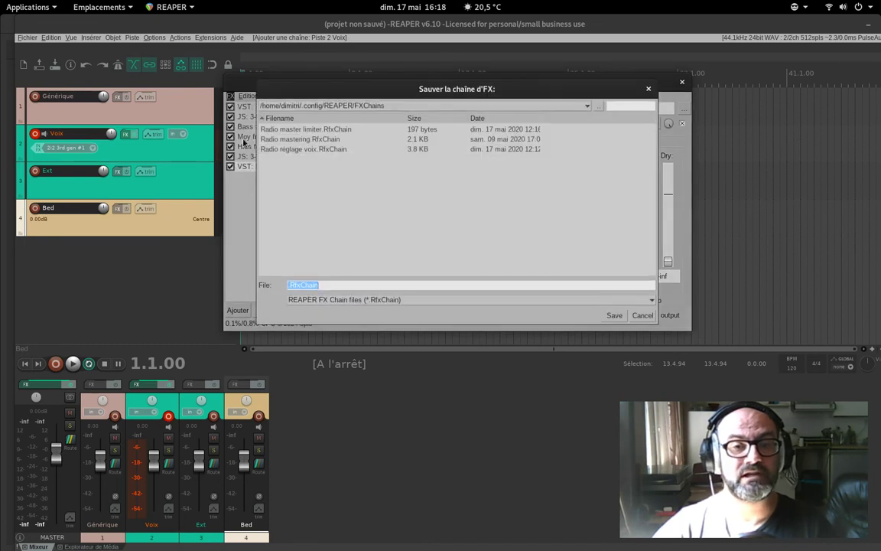
click(290, 288)
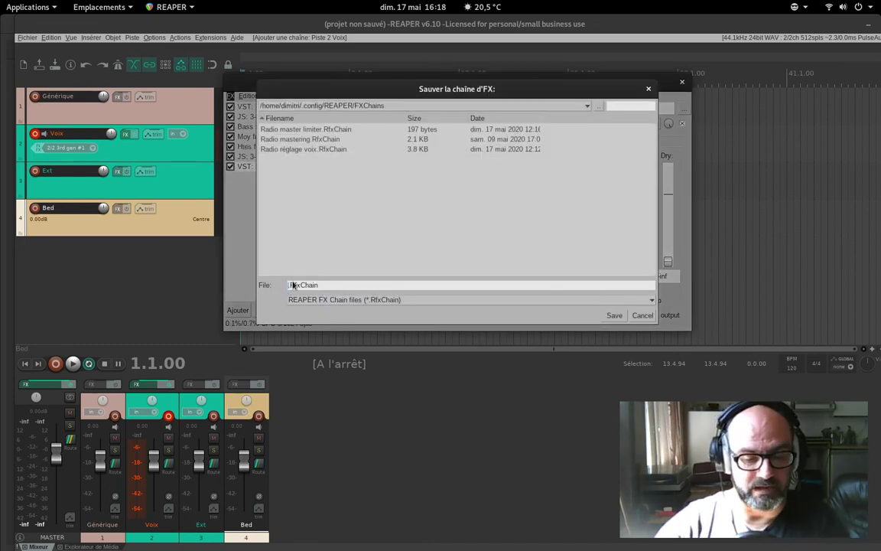
text(tuto)
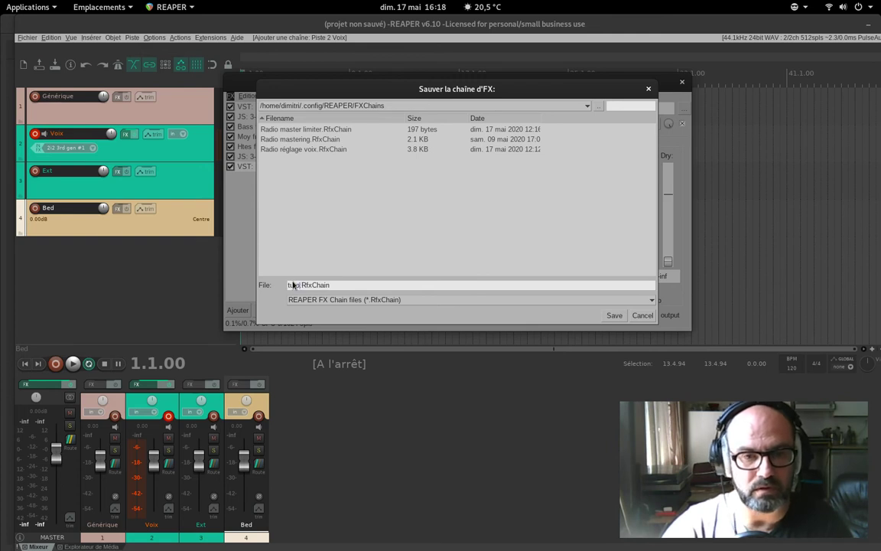
text( reape)
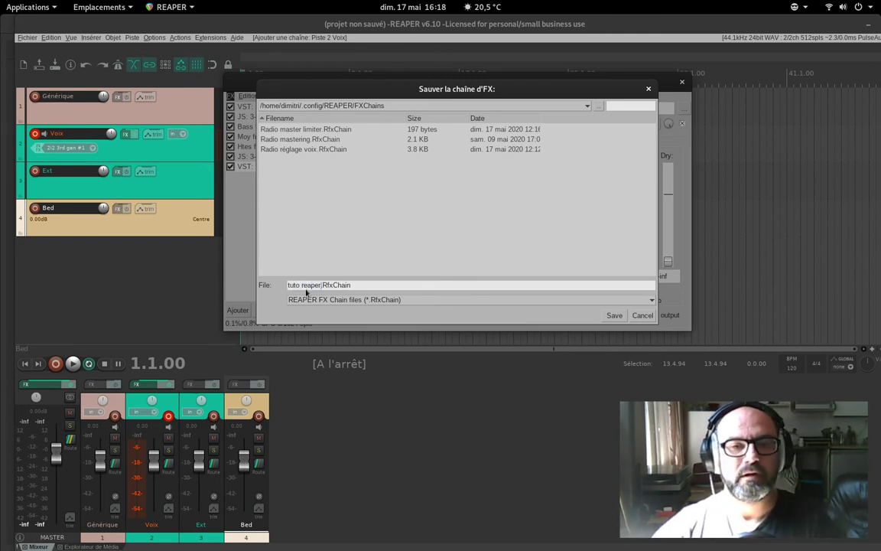
text(r)
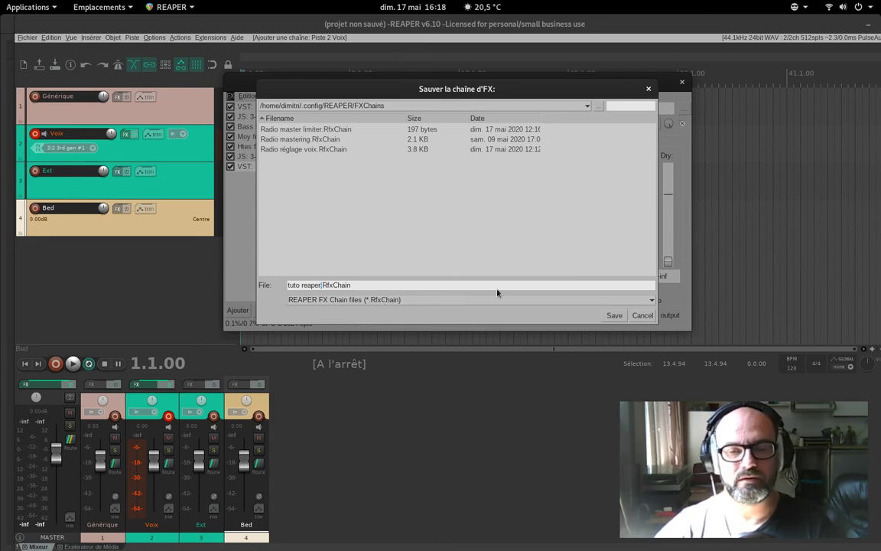
click(608, 317)
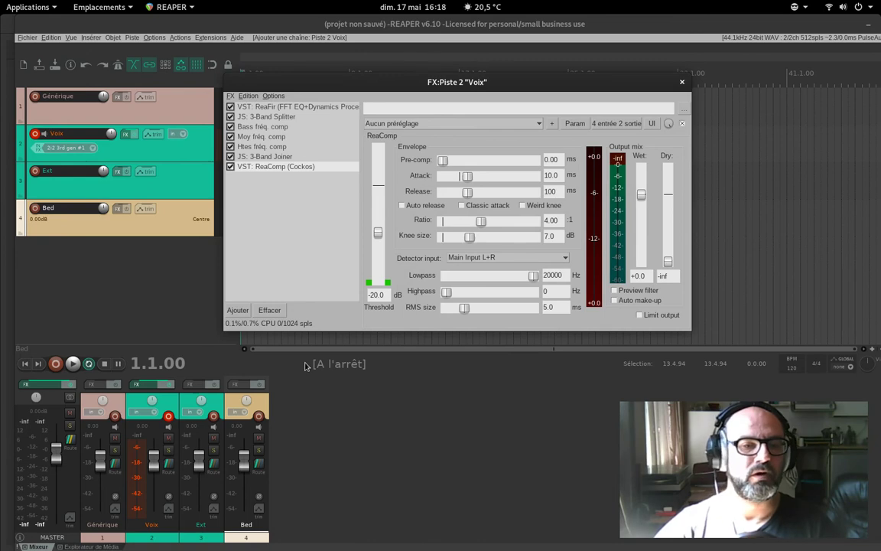
click(682, 82)
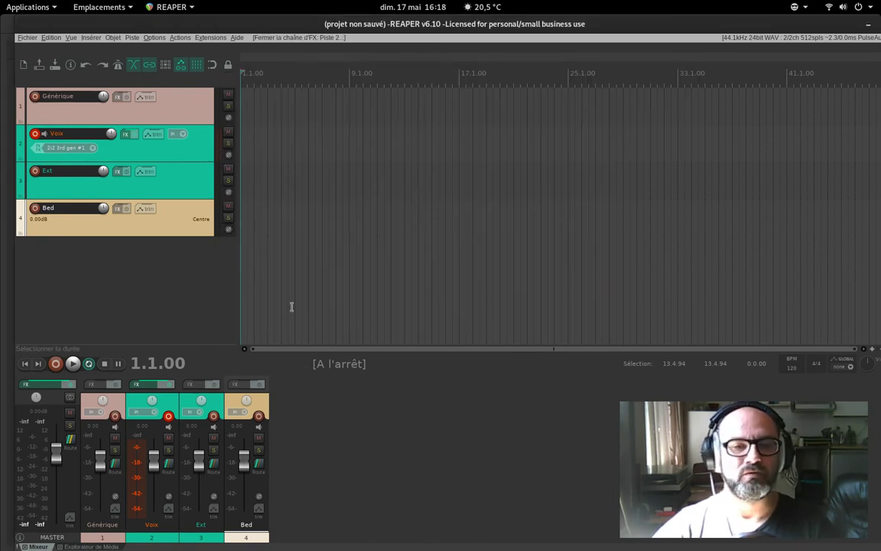
click(201, 384)
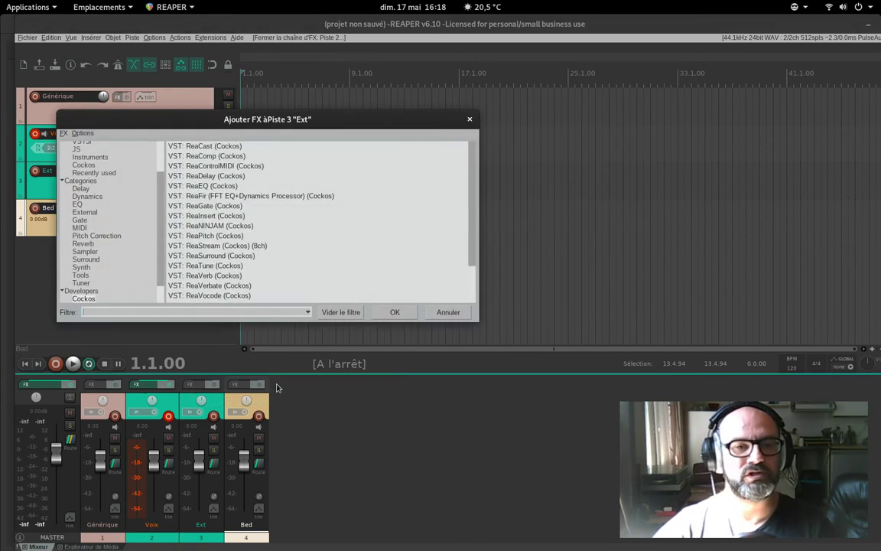
click(63, 133)
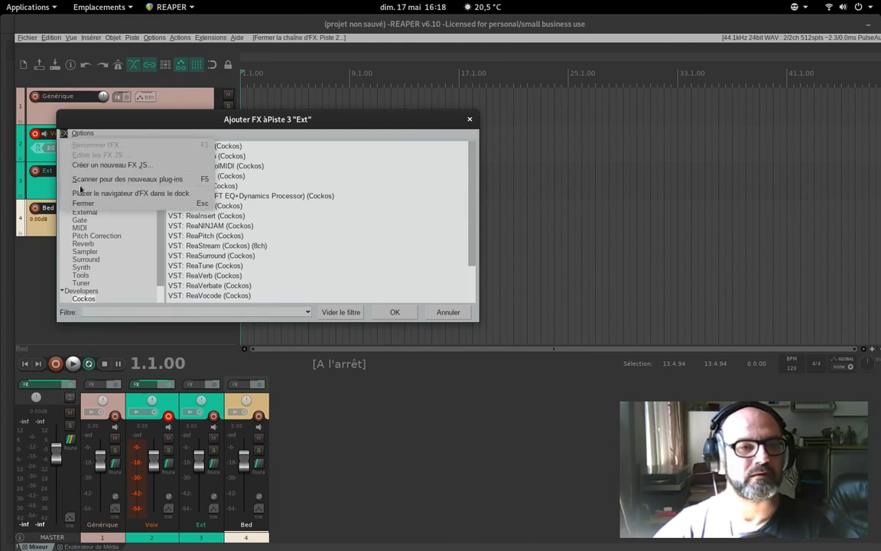
click(378, 236)
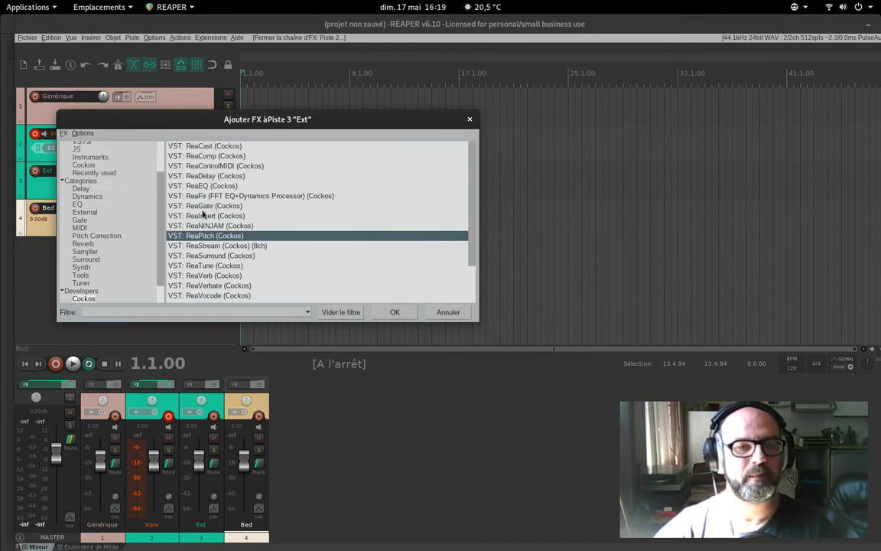
scroll(121, 172, up, 2)
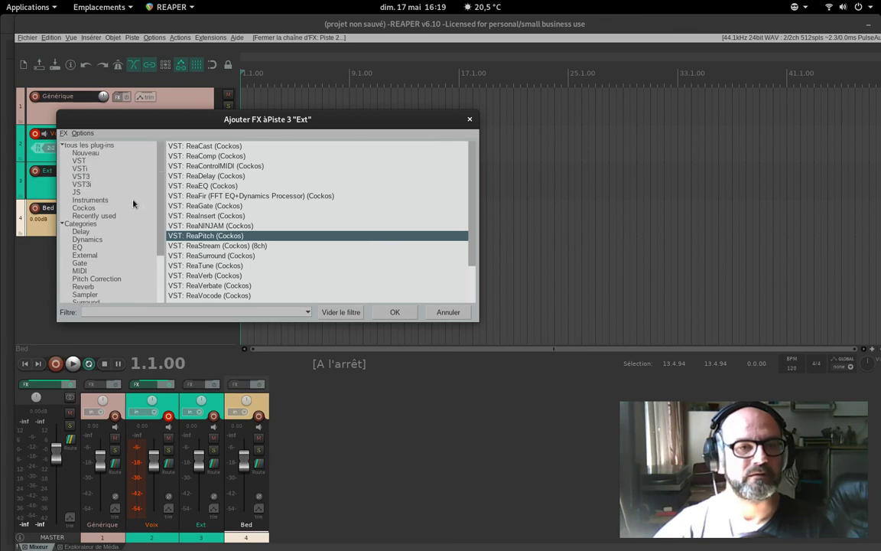
click(78, 134)
mouse_move(64, 134)
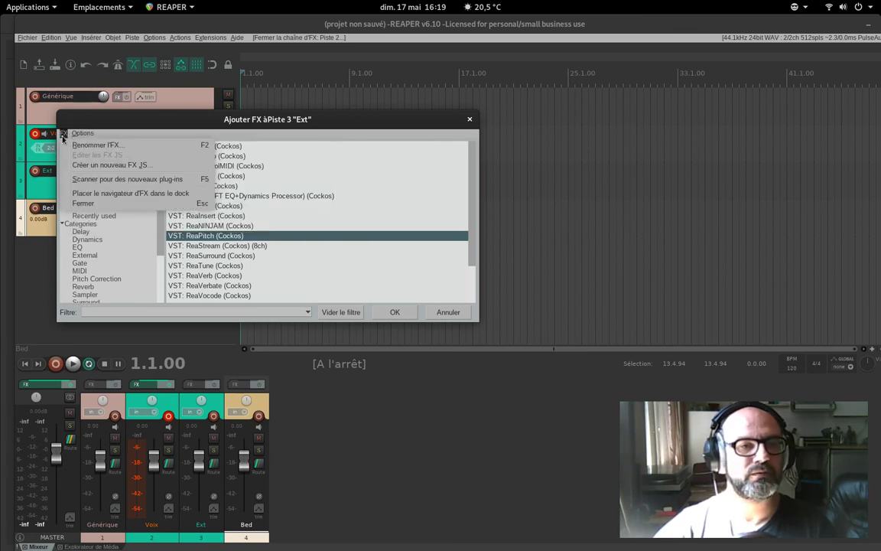
click(470, 119)
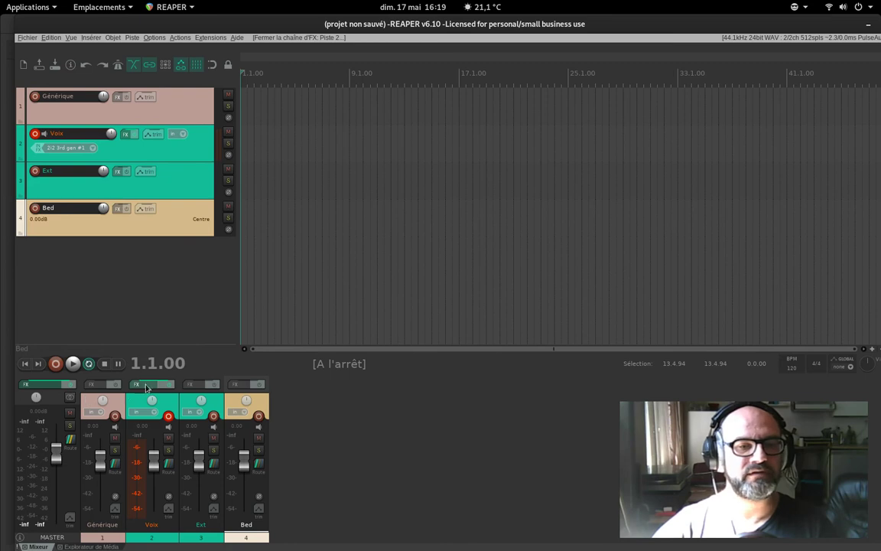
Inspect the master track's effects chain with its Simple Peak-1 Limiter, and close the effects window.
mouse_move(146, 387)
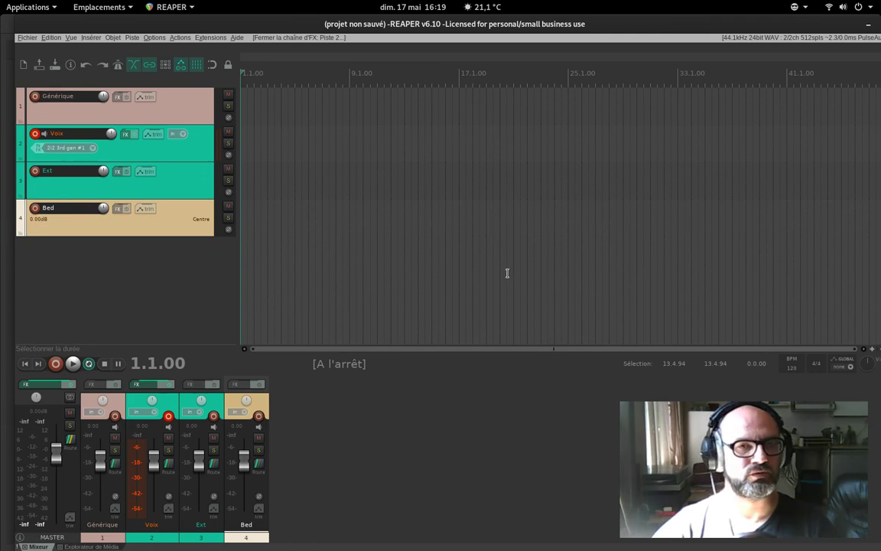
click(44, 386)
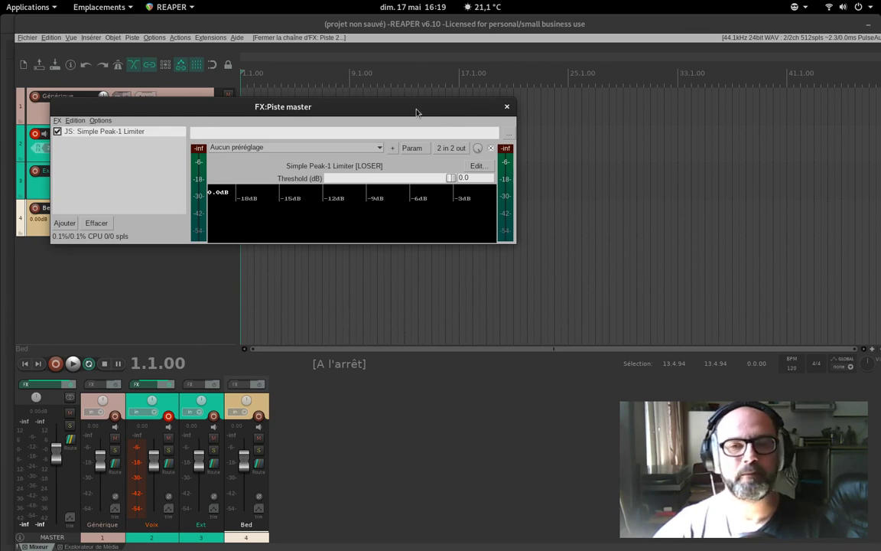
click(507, 107)
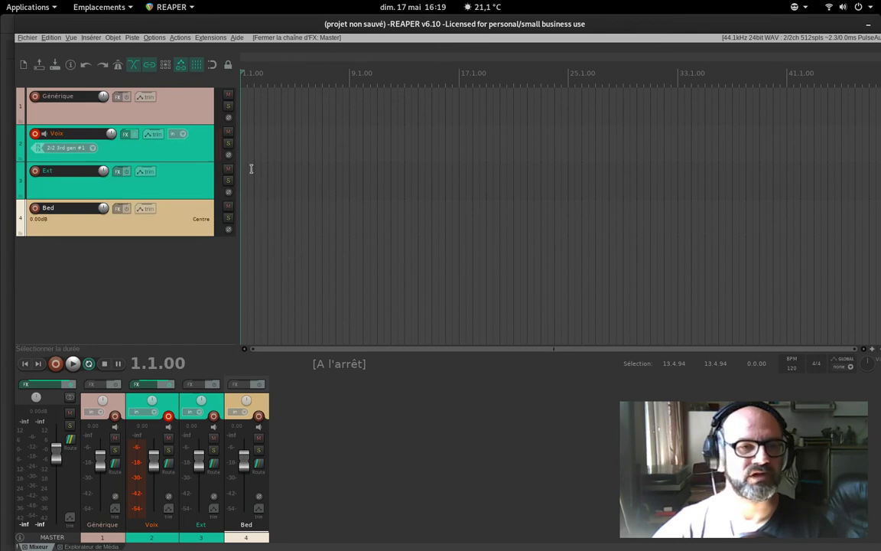
Save the current project as a project template named "tuto reaper.rpp" in the ProjectTemplates folder.
click(27, 37)
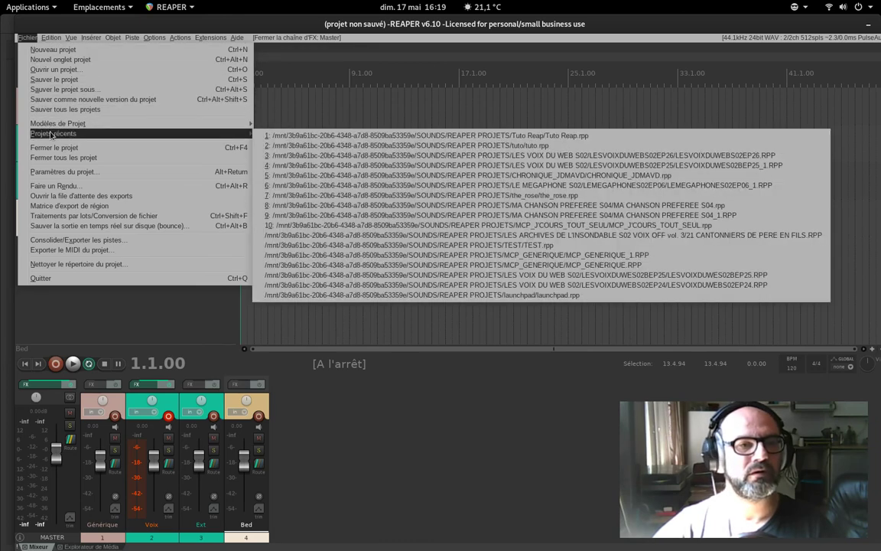
mouse_move(50, 123)
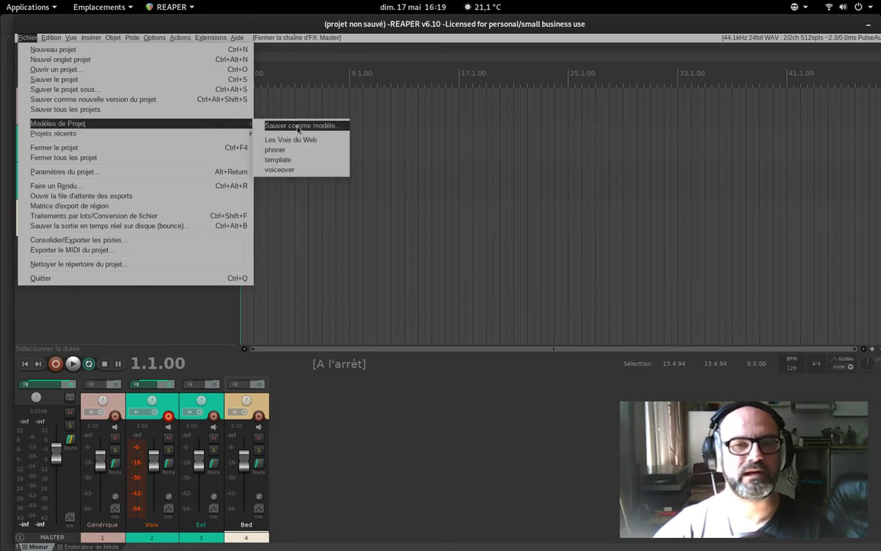
click(298, 127)
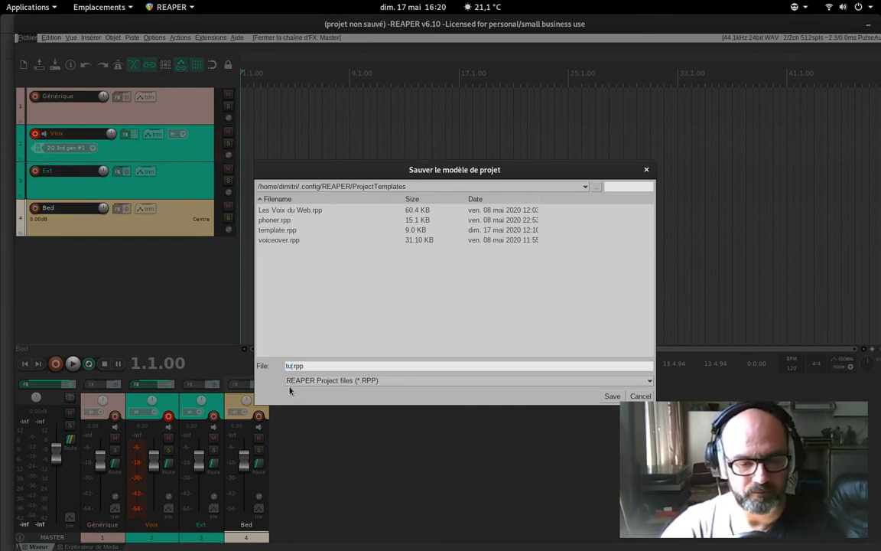
text(tutore)
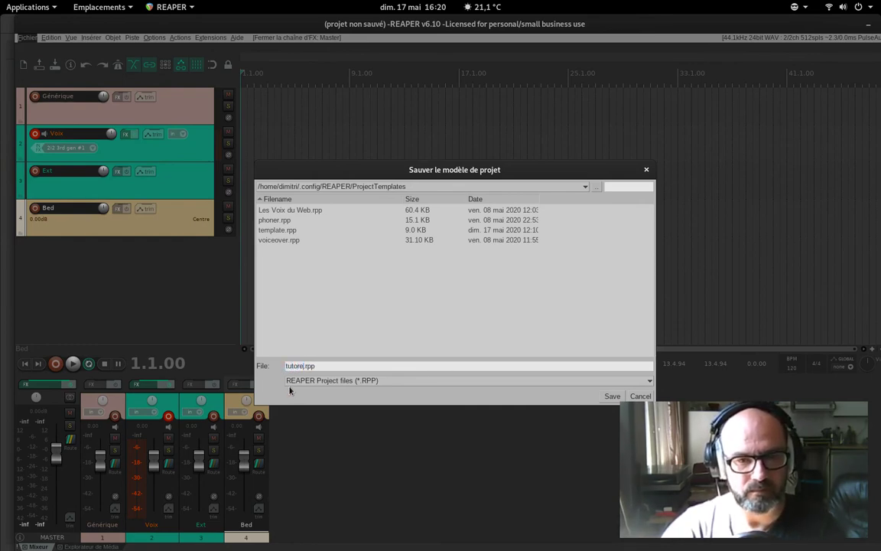
key(BackSpace)
key(BackSpace)
text(r)
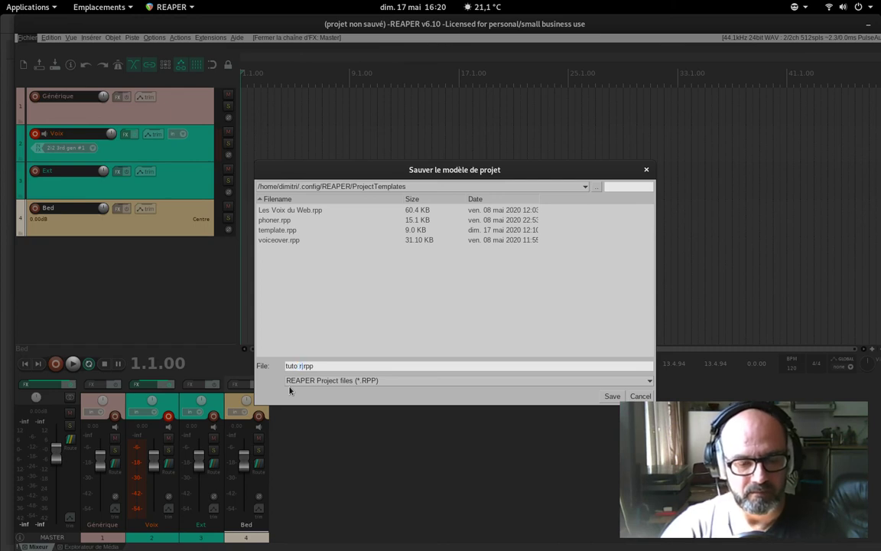
text(eap)
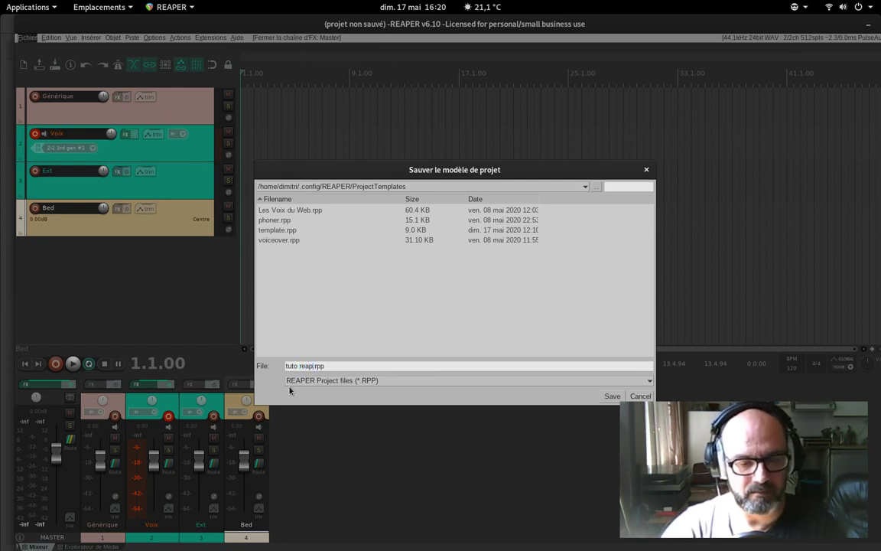
text(er)
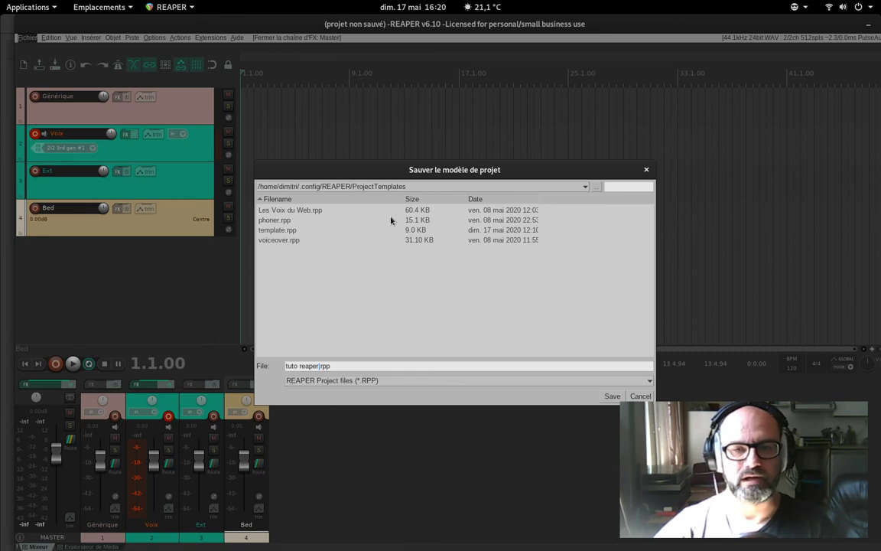
click(611, 397)
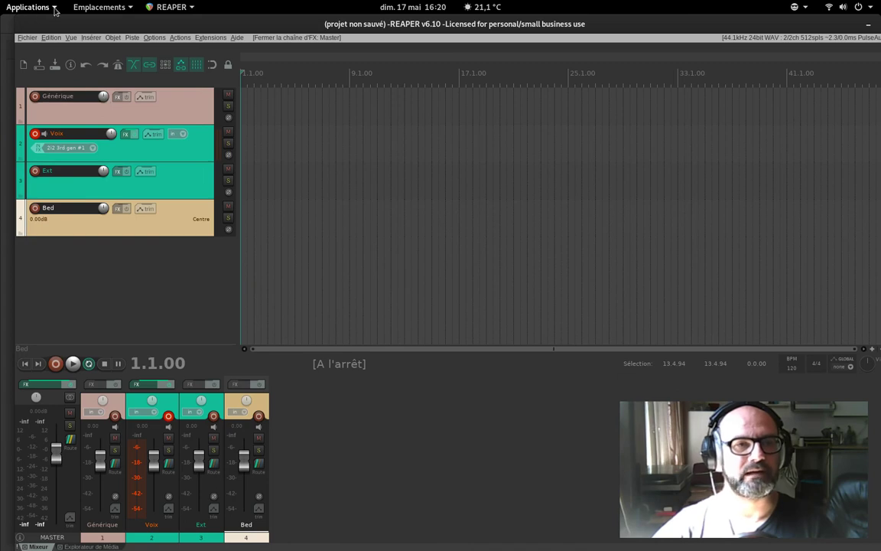
Switch to the file manager and open the GENERIQUES folder inside SOUNDS, shown as a list.
click(27, 7)
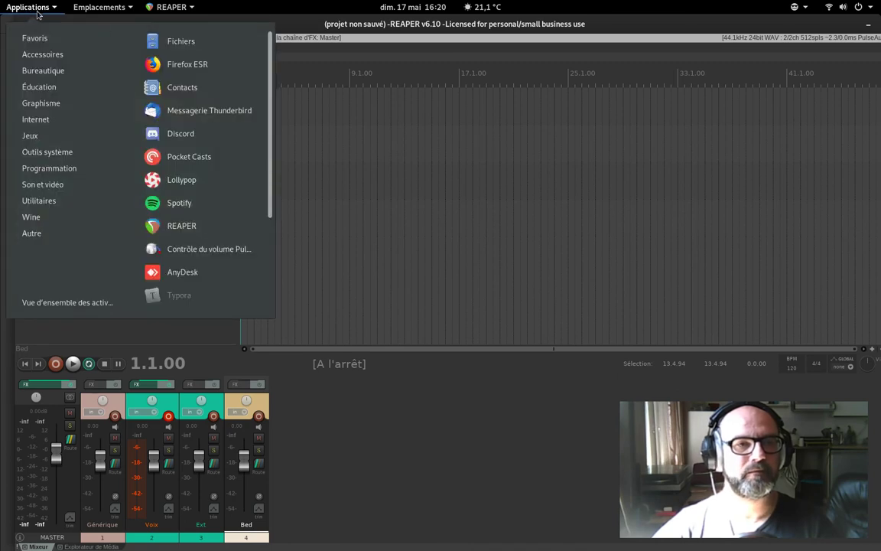
click(99, 7)
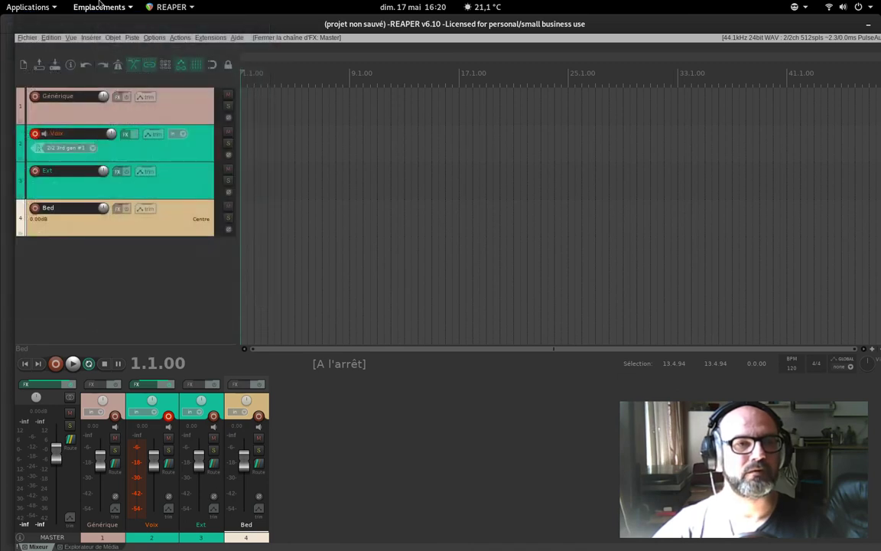
click(99, 7)
click(141, 216)
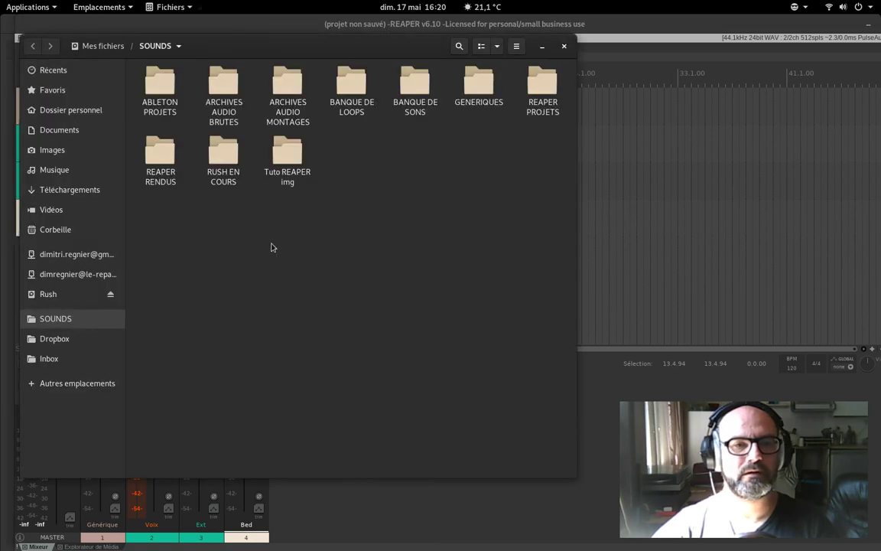
click(481, 46)
double_click(170, 144)
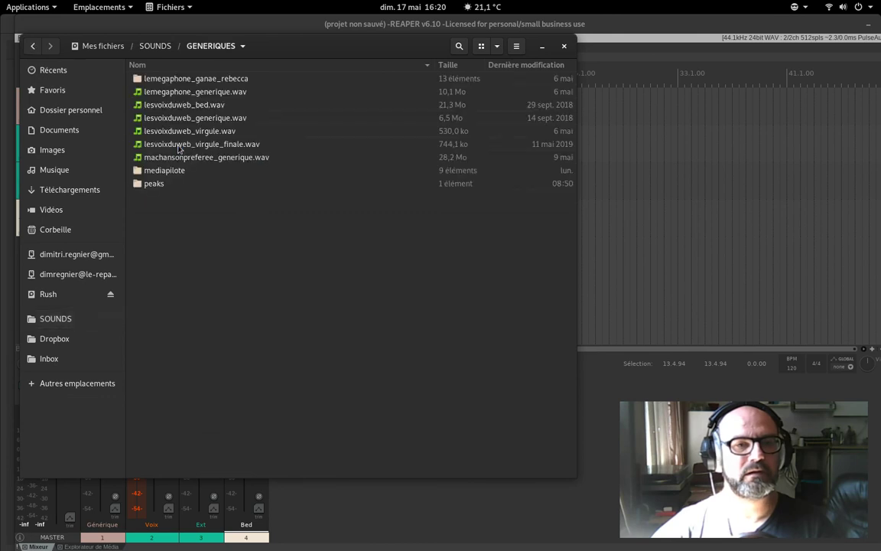
Import lemegaphone_generique.wav onto the Générique track and align it with the start of the project.
drag(175, 93, 276, 109)
click(618, 105)
drag(277, 113, 278, 114)
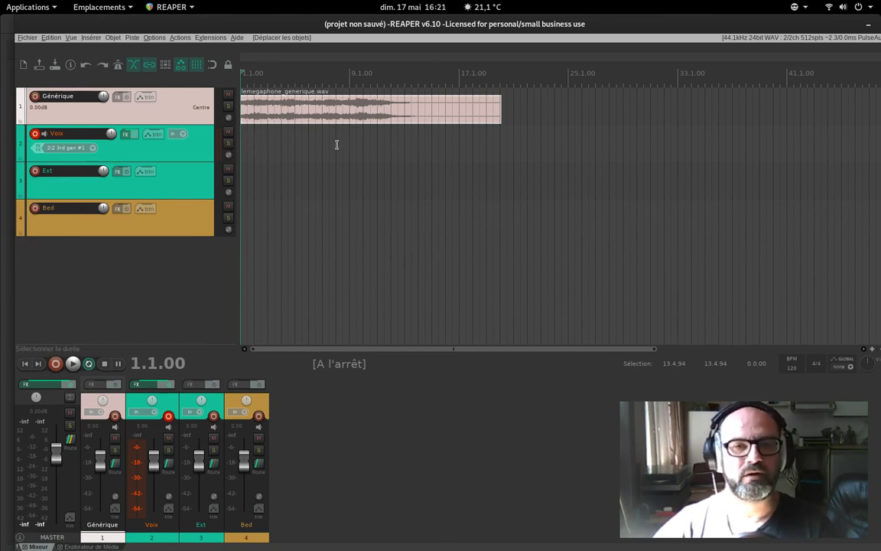
Solo the Générique track briefly, release the solo, and mute the track.
click(228, 106)
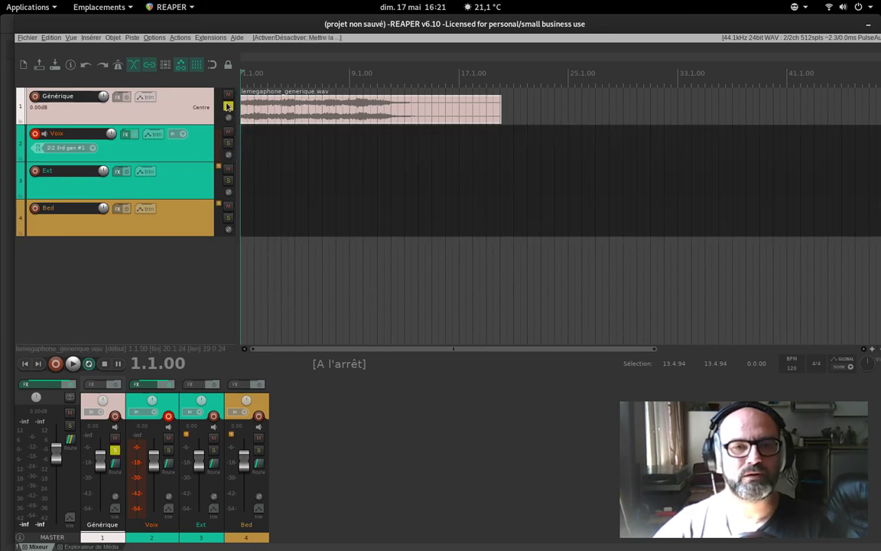
click(228, 105)
click(228, 94)
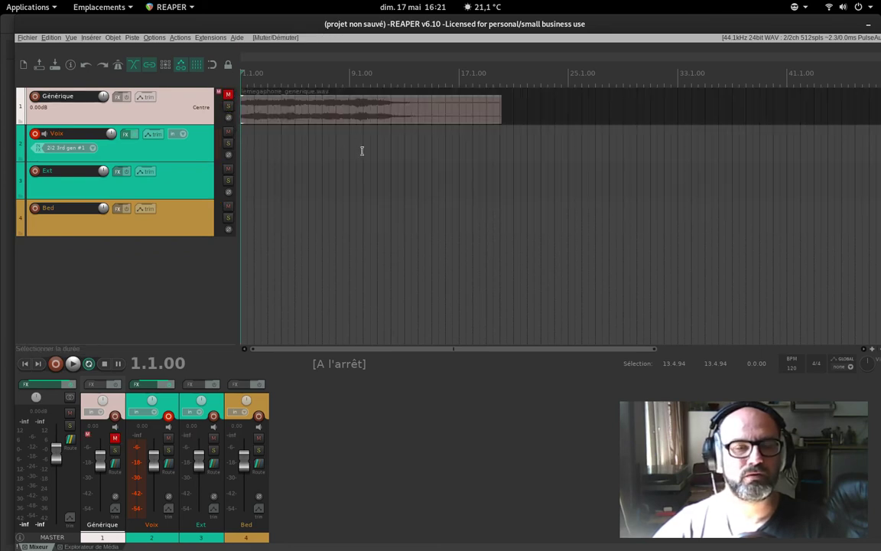
Record a short take on the Voix track starting at about 11.3.53, and save the recorded file.
click(385, 144)
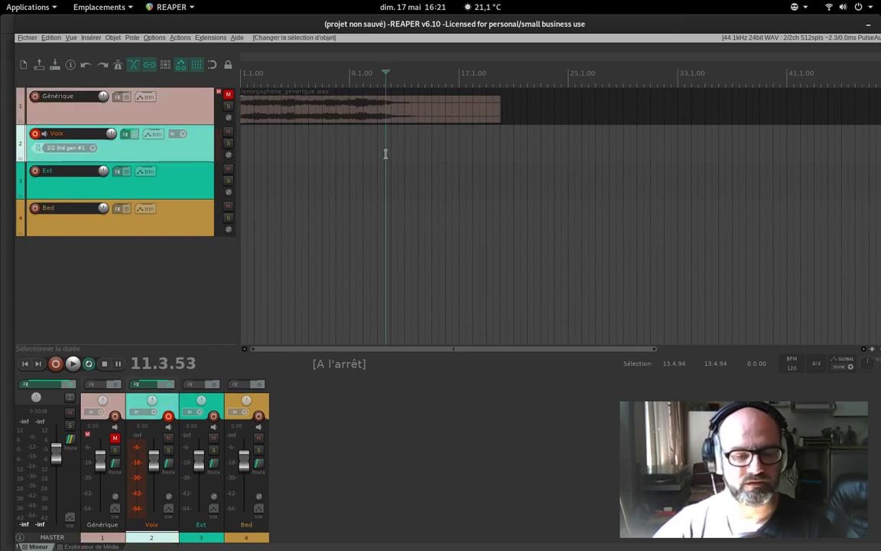
key(ctrl+r)
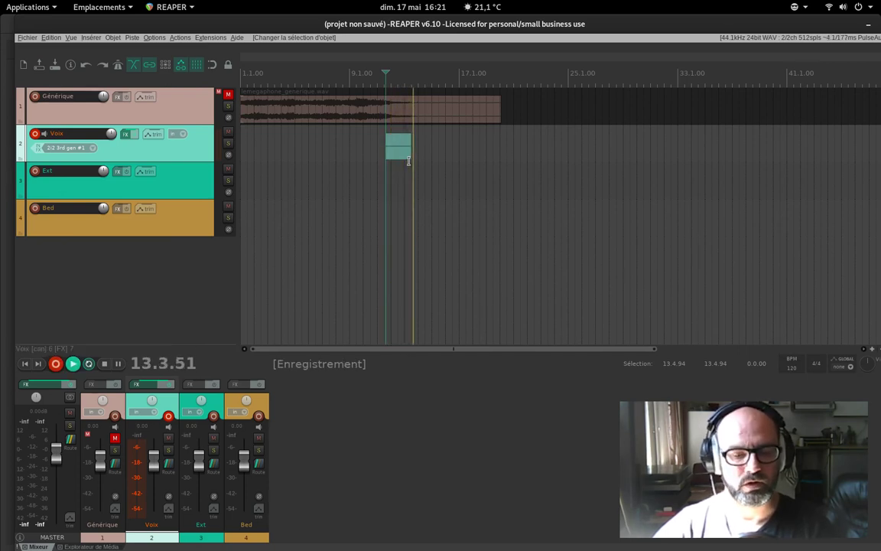
key(space)
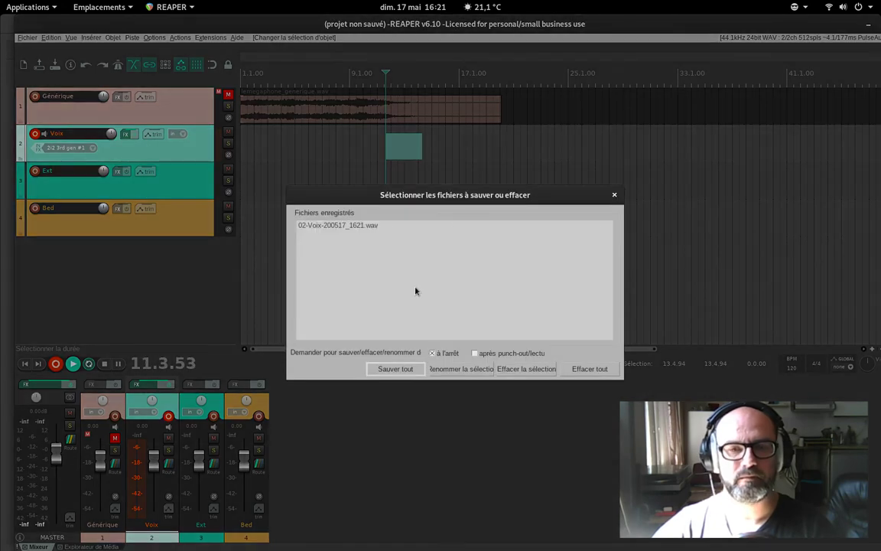
click(398, 370)
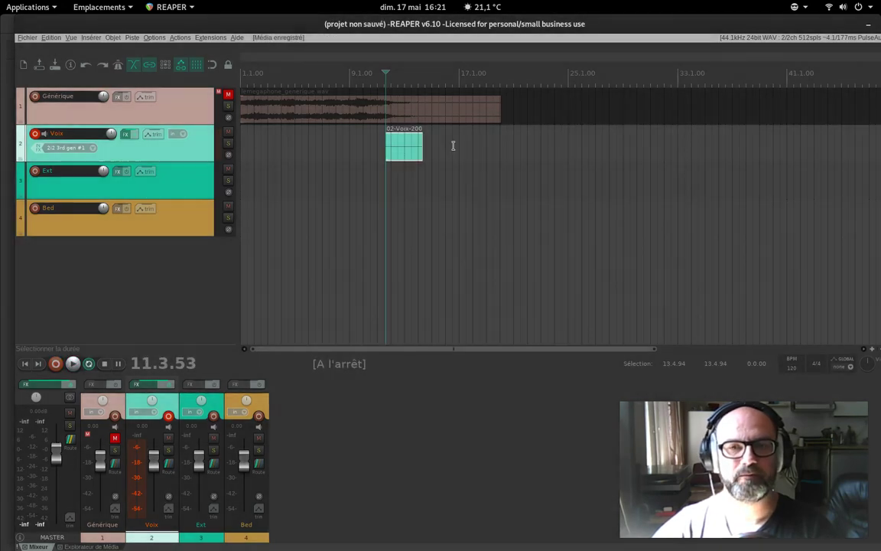
Record a second take on the Voix track starting at about 15.4.87, after the first clip, and save its file.
click(447, 147)
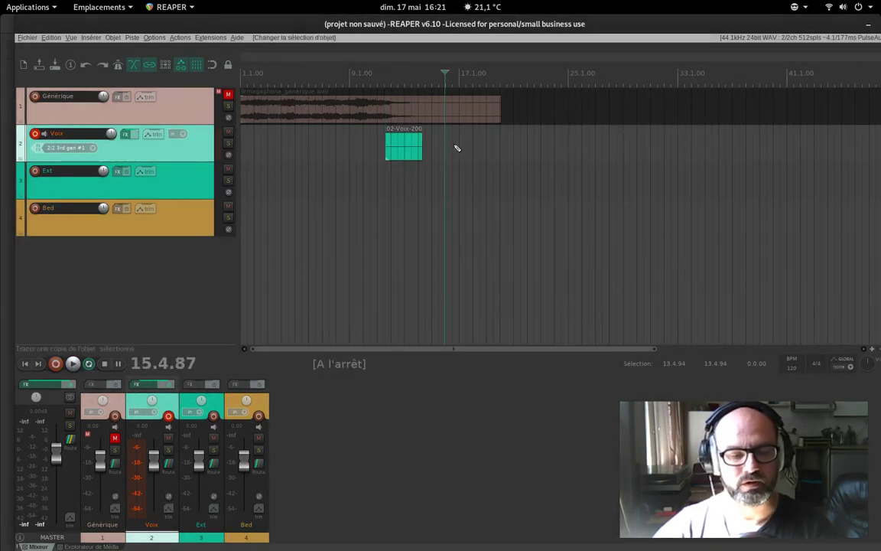
key(ctrl+r)
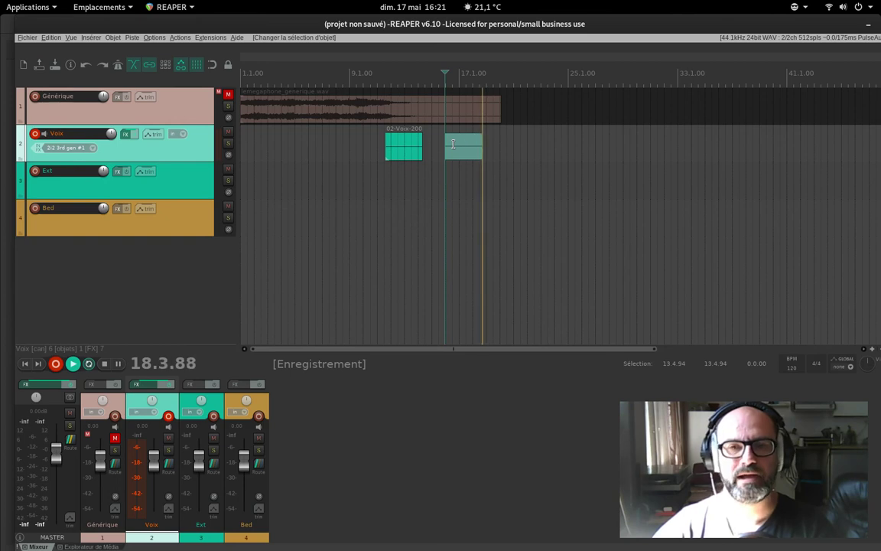
key(ctrl+r)
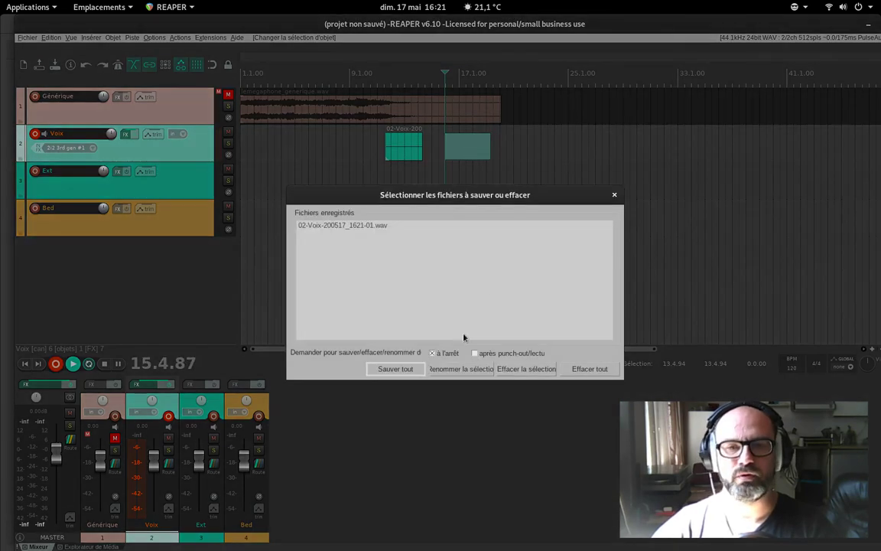
click(395, 368)
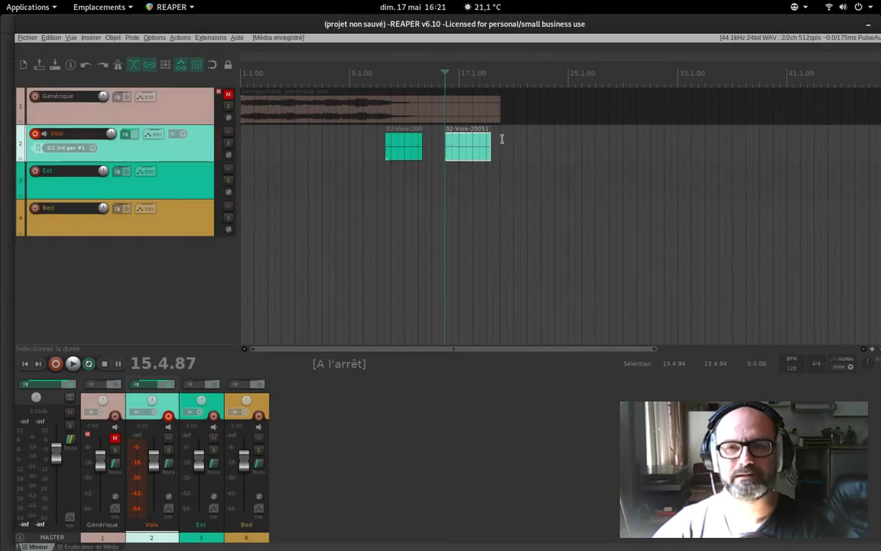
Record a third take on the Voix track starting at about 20.2.53, after the second clip, and save its file.
click(505, 142)
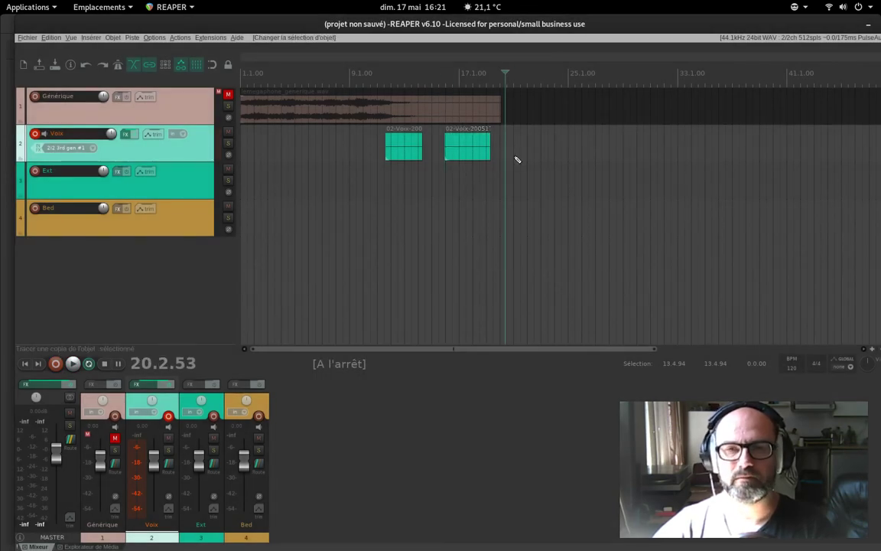
key(ctrl+r)
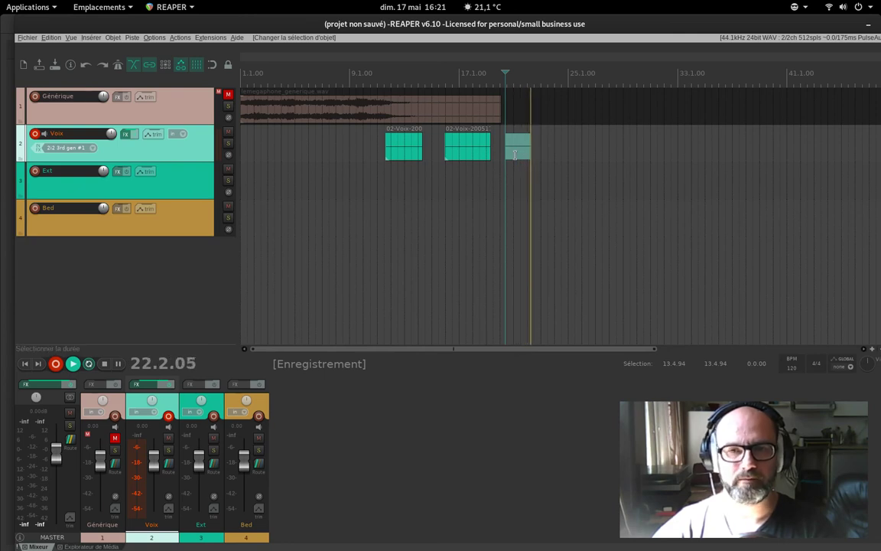
key(space)
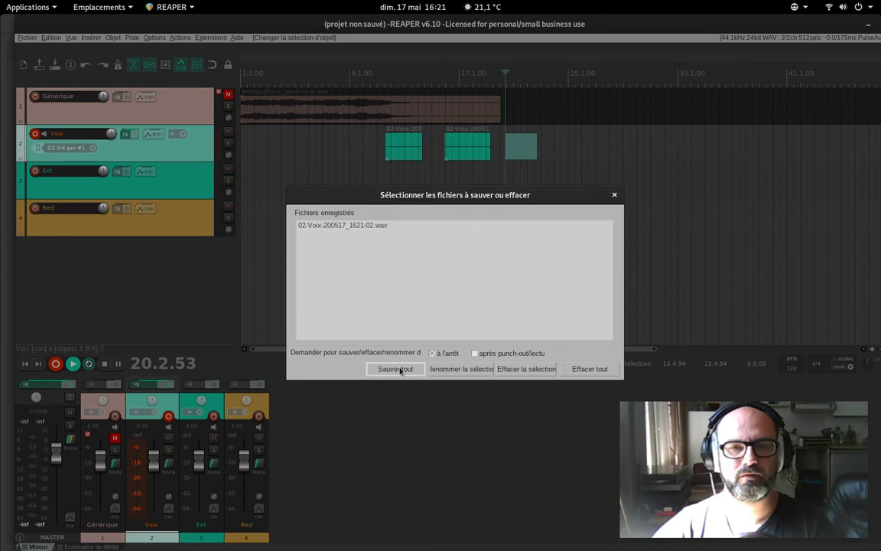
click(395, 369)
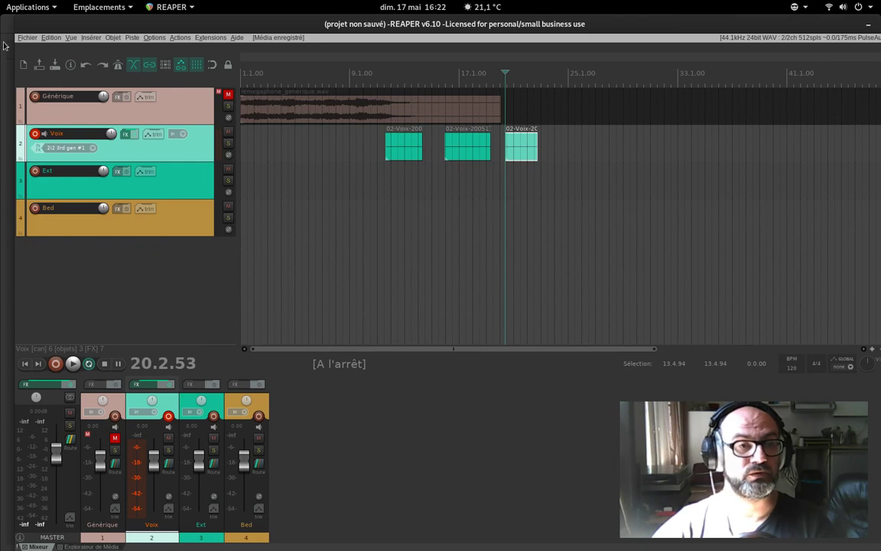
Save the project as "tuto reaper" in the REAPER PROJETS folder, in its own subfolder with all media copied into it.
click(28, 37)
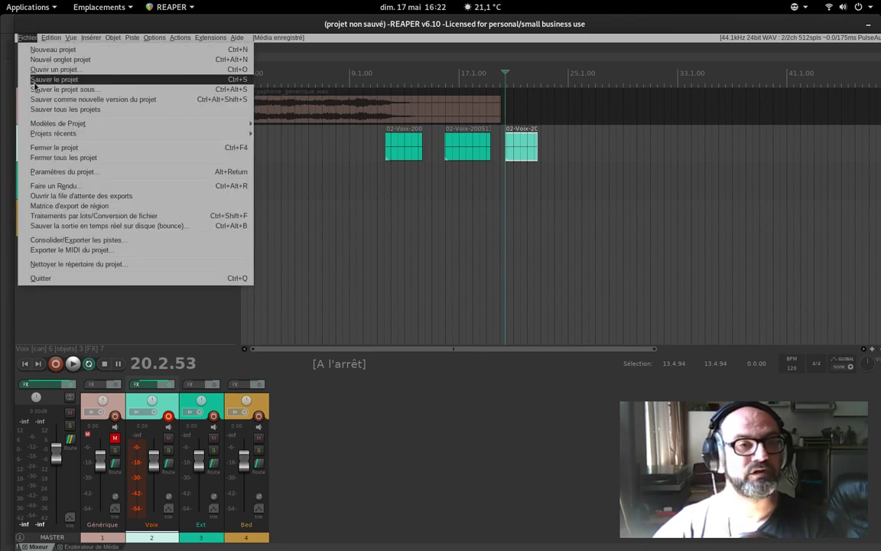
click(35, 81)
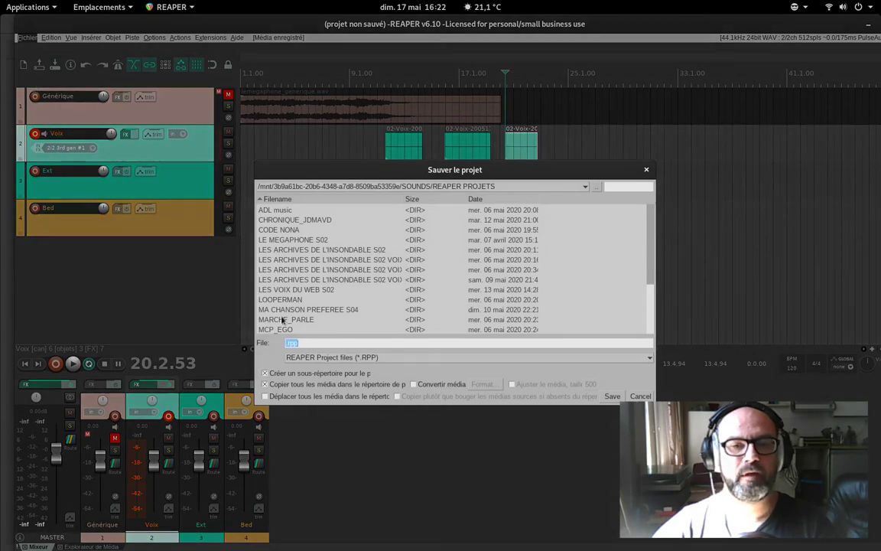
click(289, 345)
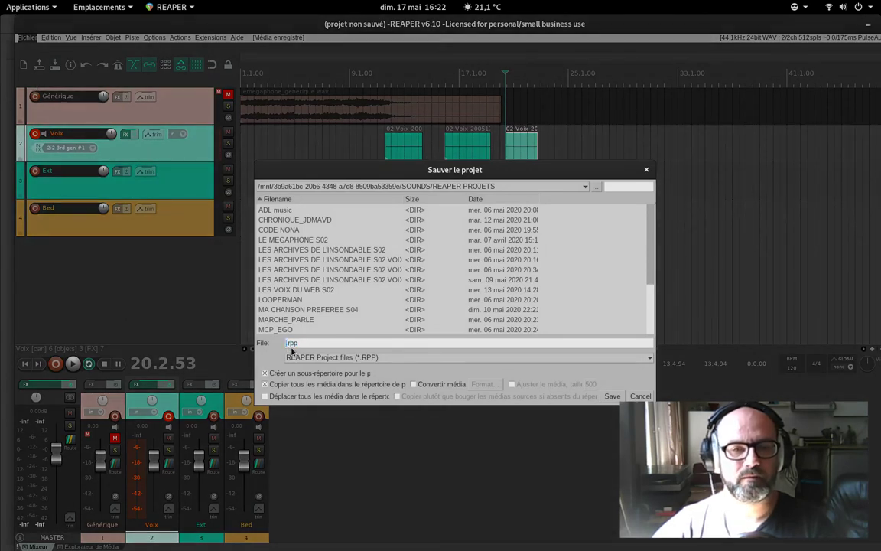
text(t)
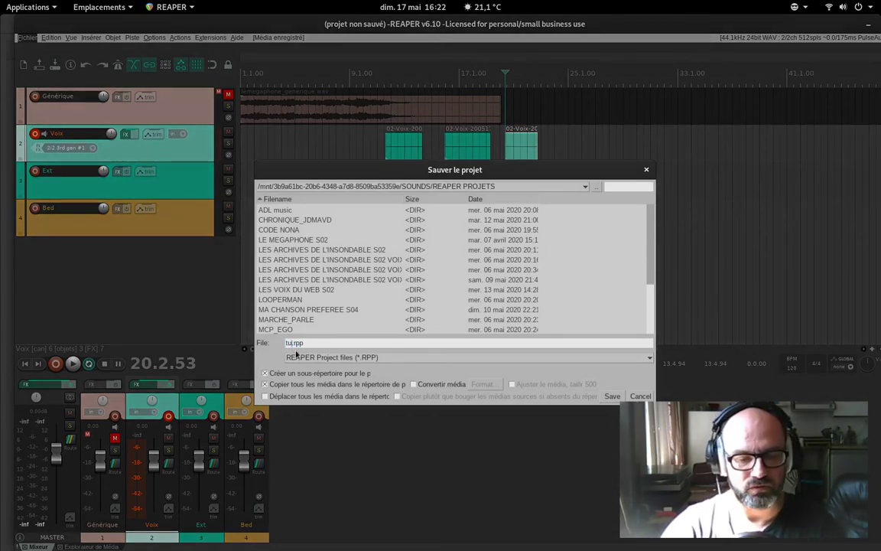
text(uto )
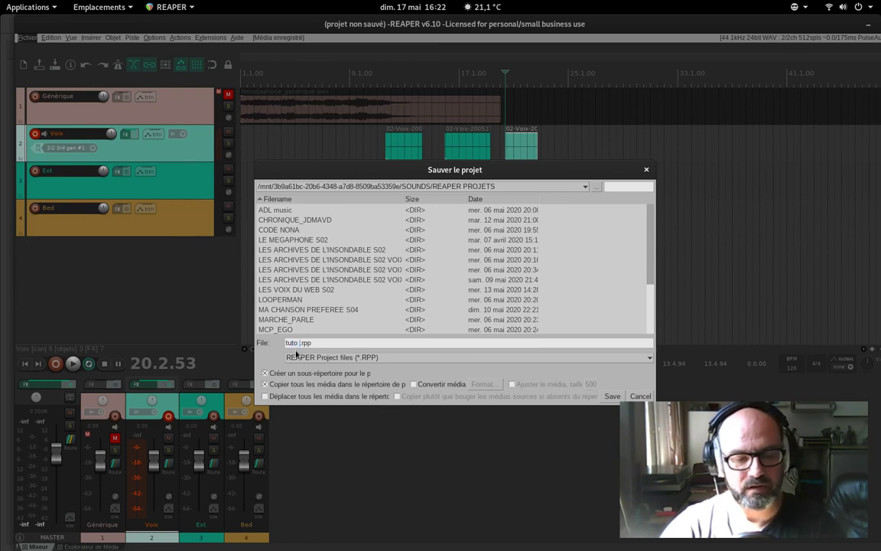
text(rea)
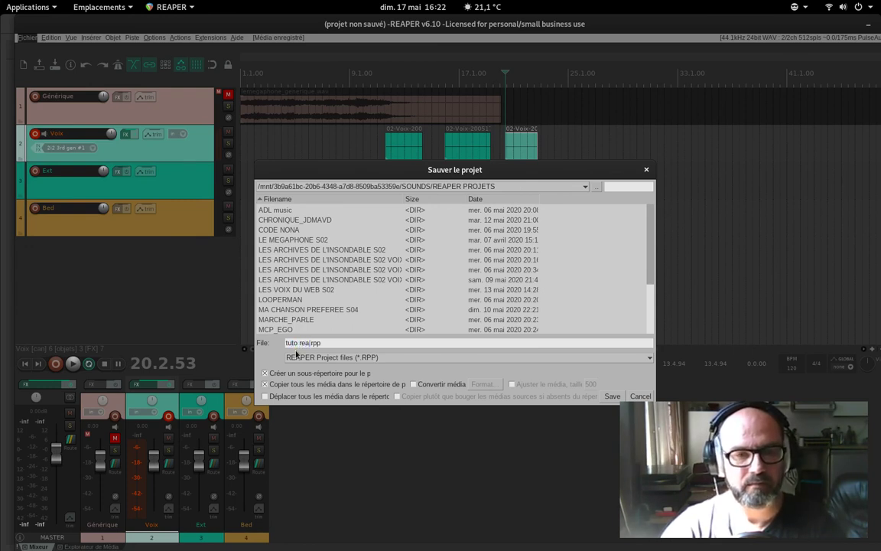
text(per)
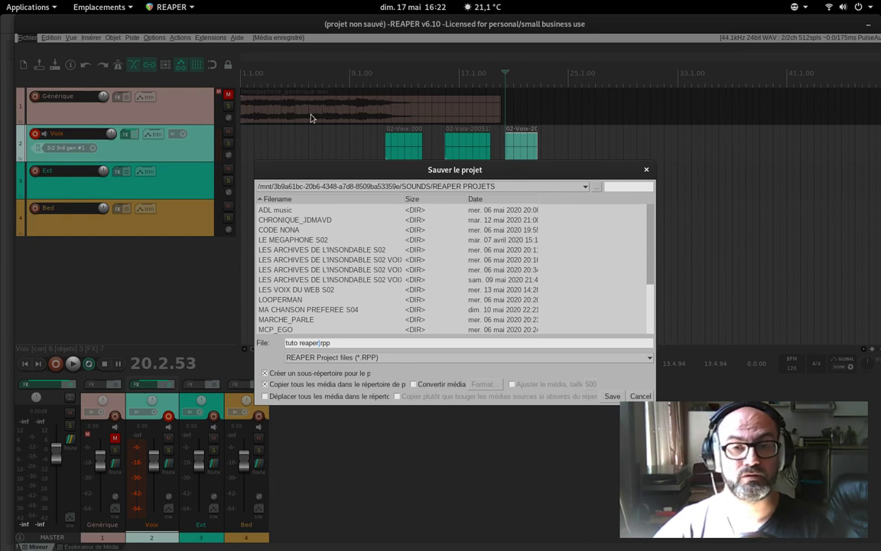
click(611, 396)
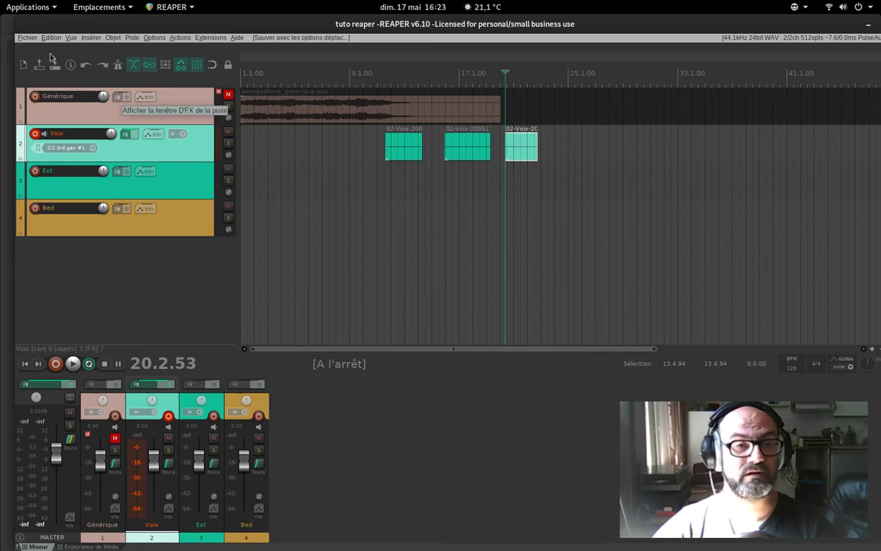
Quit REAPER and switch to the Files app to open the tuto reaper folder inside SOUNDS / REAPER PROJETS.
click(29, 38)
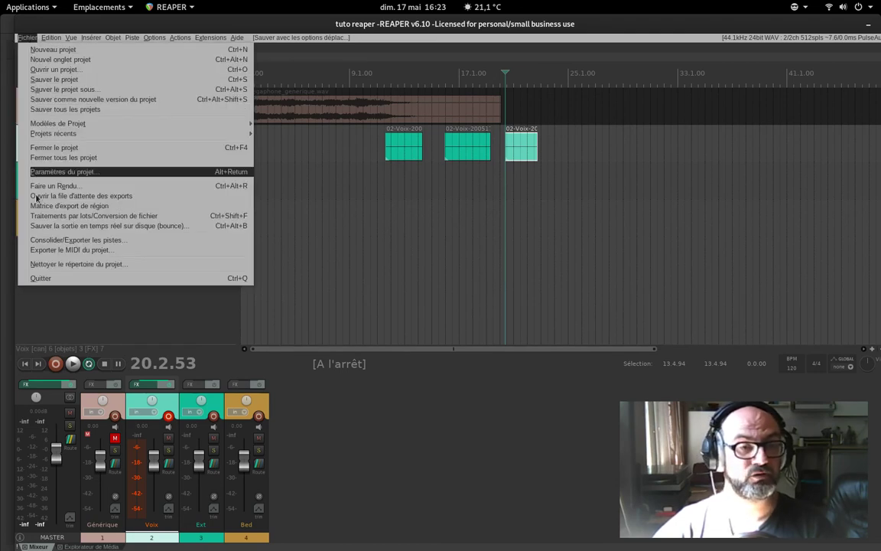
click(37, 278)
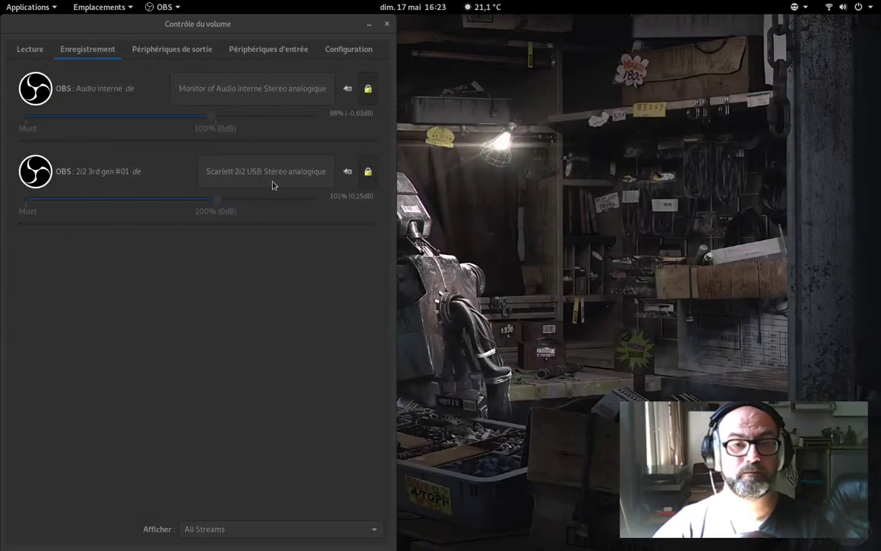
click(10, 72)
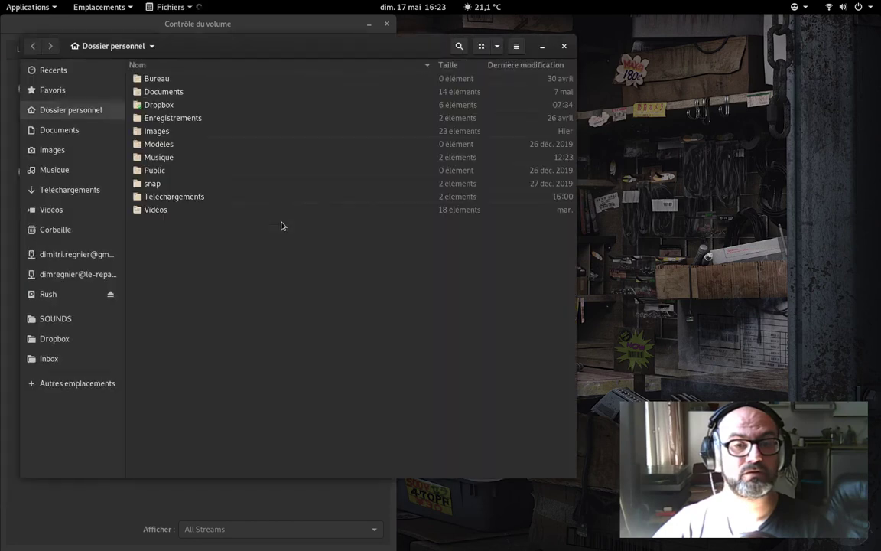
click(68, 319)
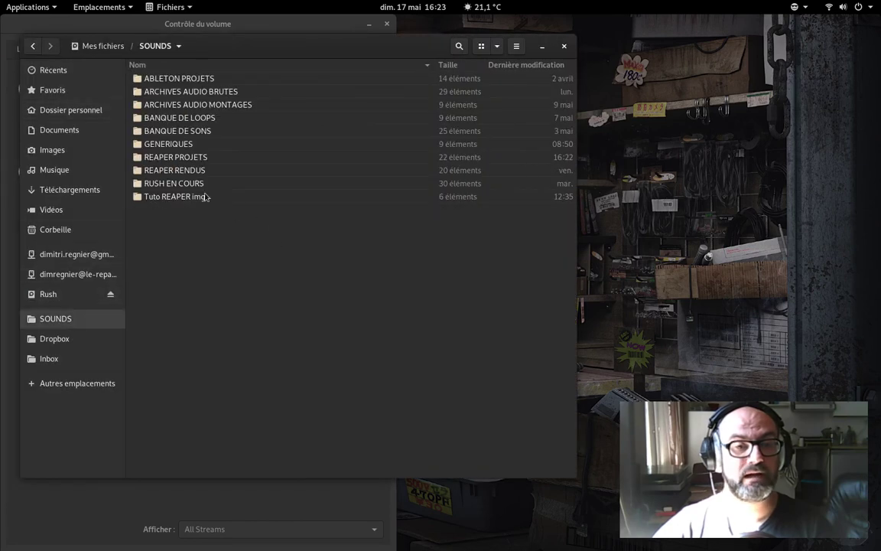
double_click(157, 156)
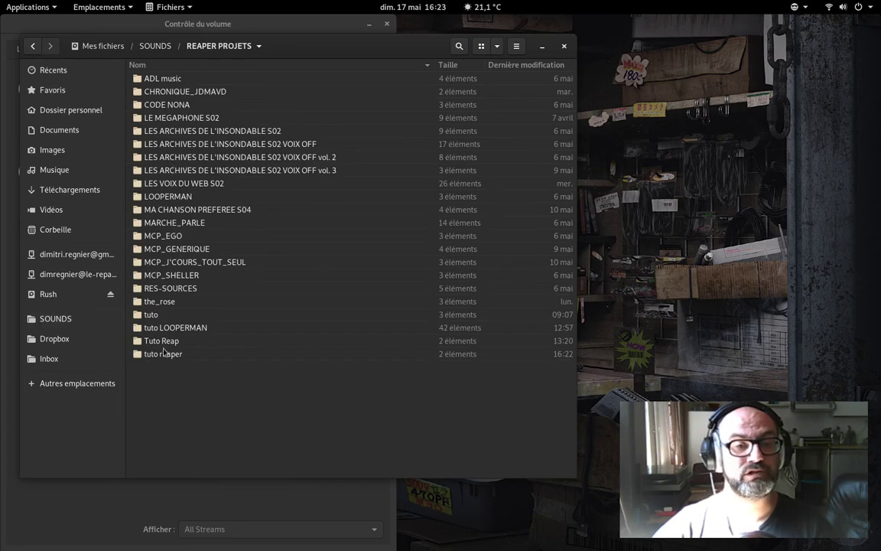
drag(328, 51, 492, 41)
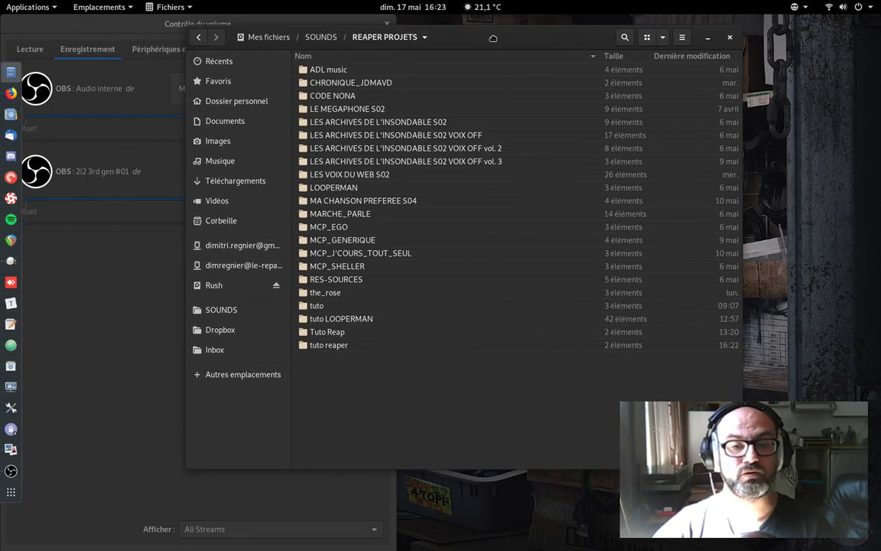
double_click(332, 344)
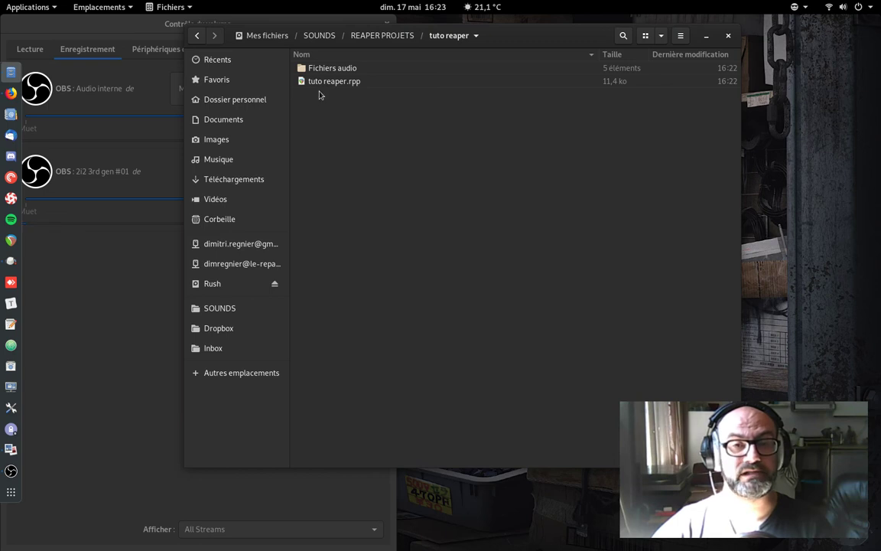
Examine the project's Fichiers audio folder and its peaks subfolder, and return to the tuto reaper folder.
double_click(328, 71)
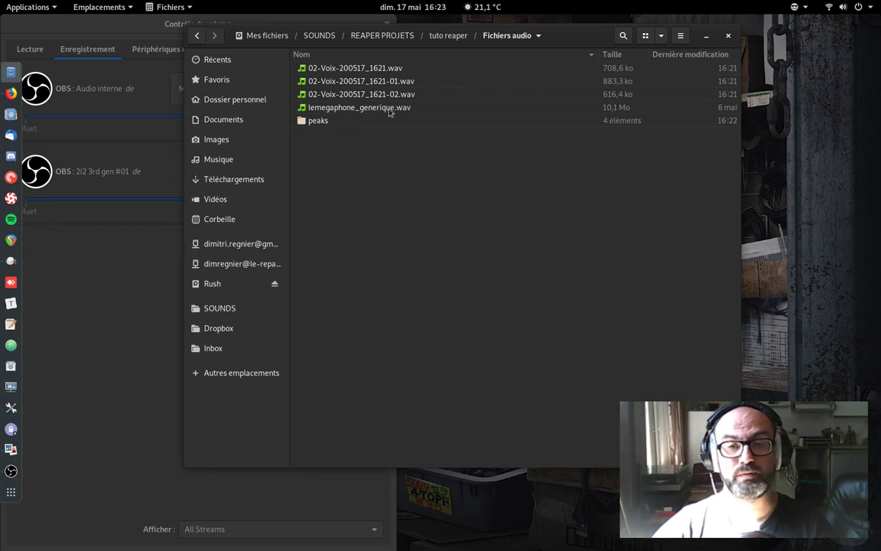
double_click(320, 121)
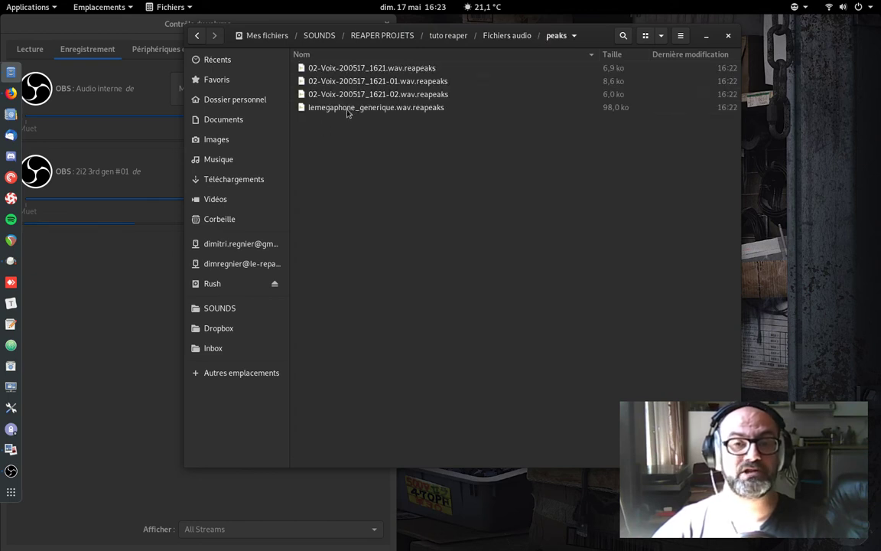
click(493, 40)
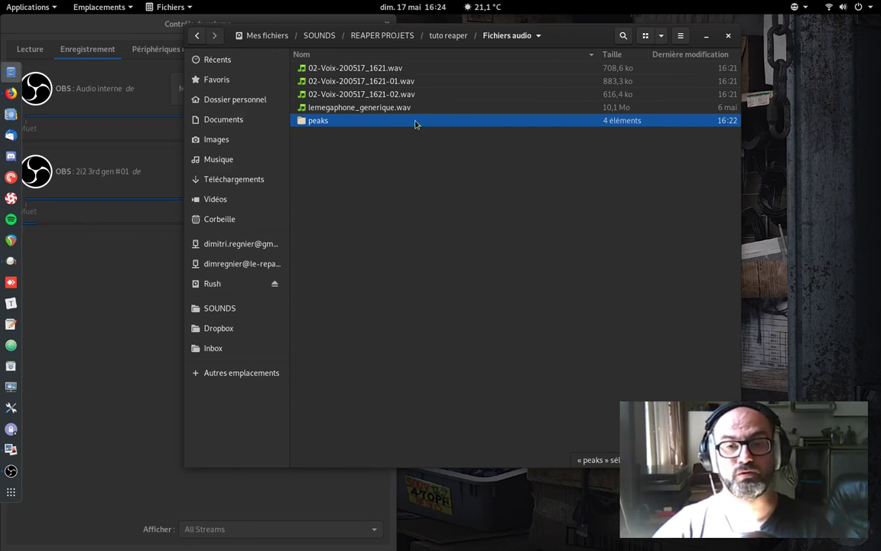
click(448, 35)
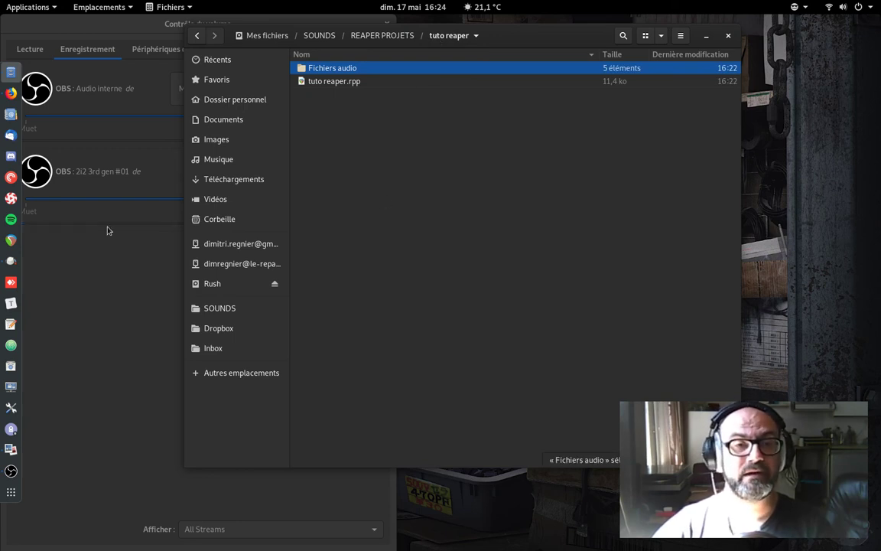
Minimise the Contrôle du volume window and open the REAPER Media folder in Musique.
click(97, 204)
click(369, 25)
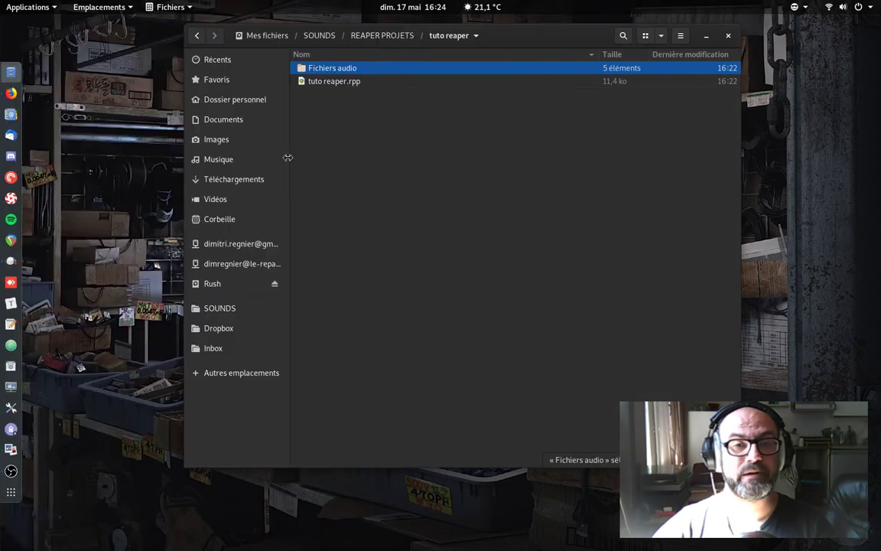
click(243, 159)
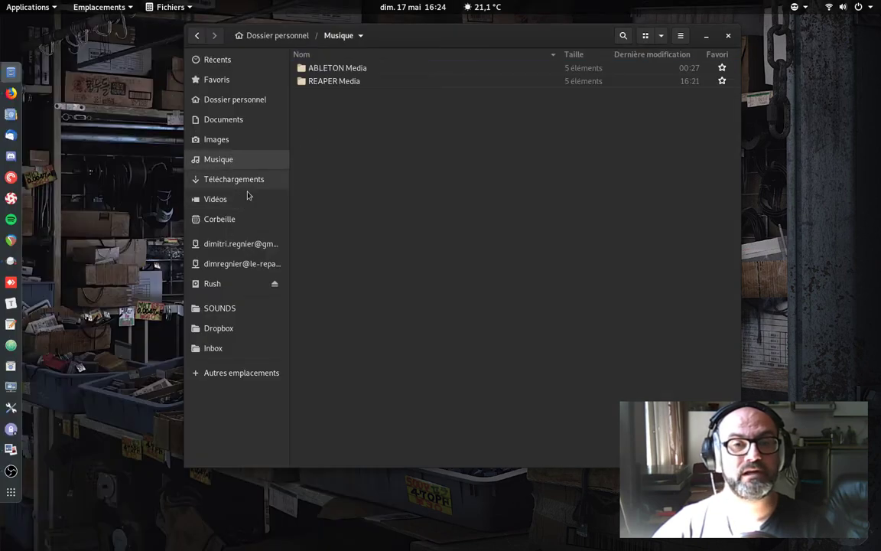
double_click(340, 82)
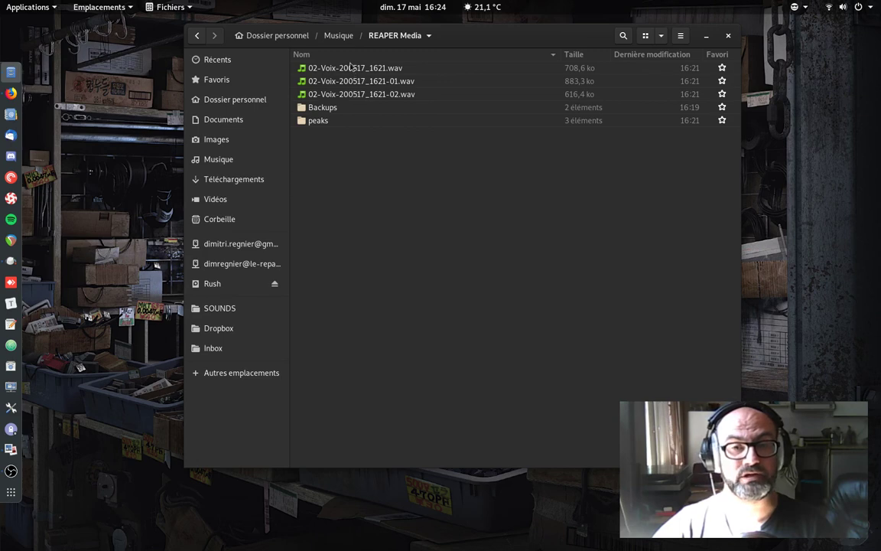
Inspect the Backups and peaks subfolders of REAPER Media, and return to the Musique folder.
double_click(315, 108)
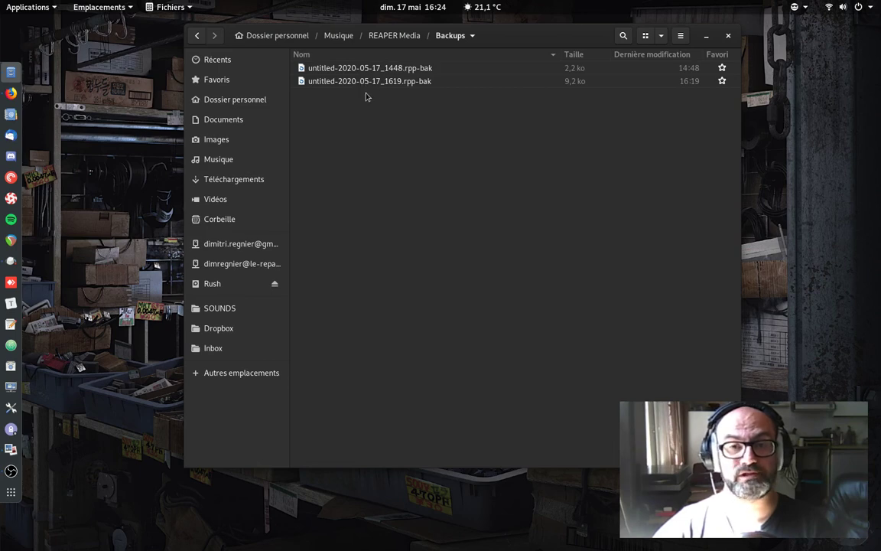
click(393, 35)
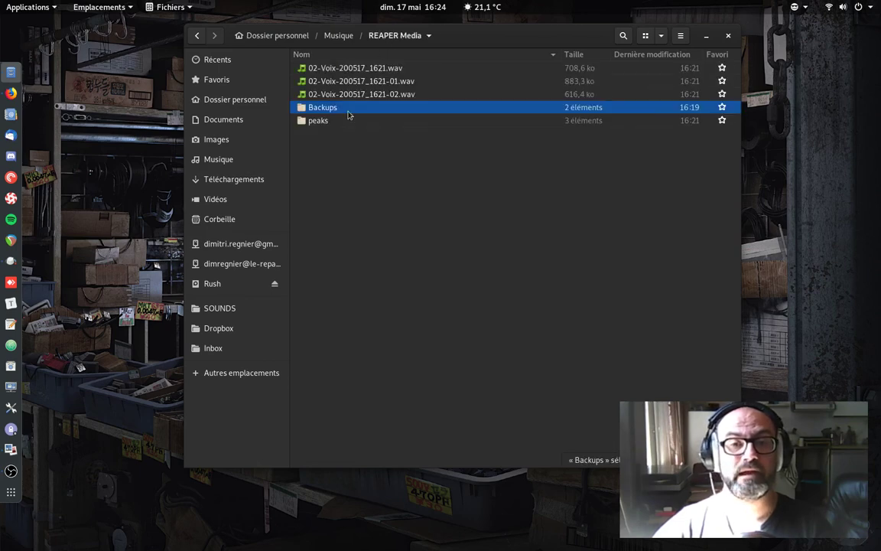
double_click(334, 120)
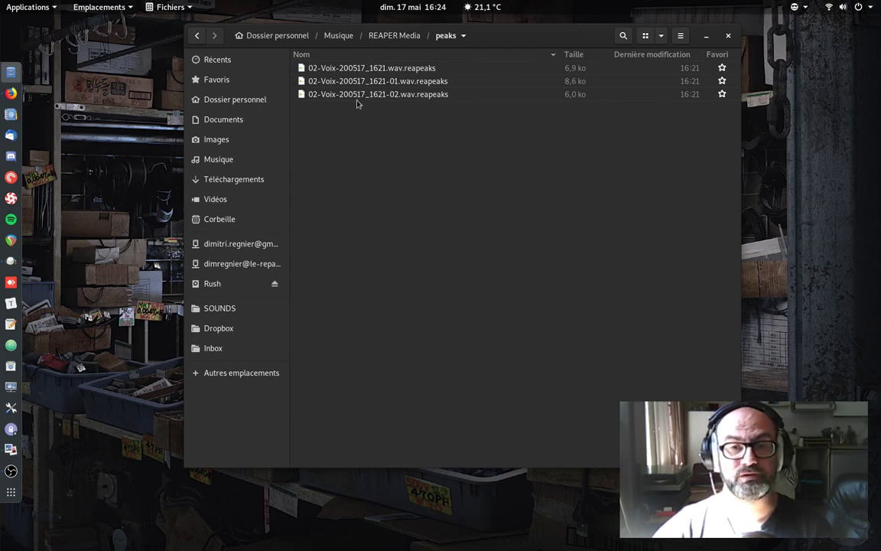
click(387, 35)
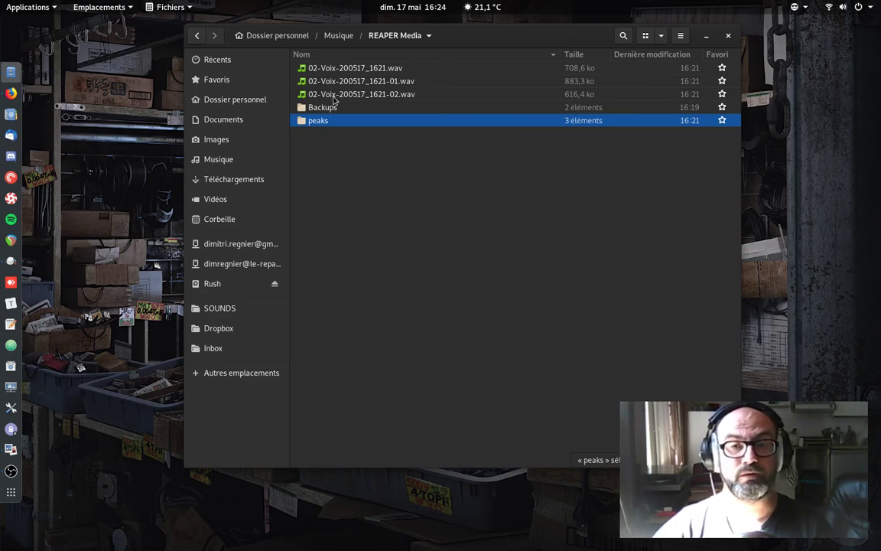
click(336, 36)
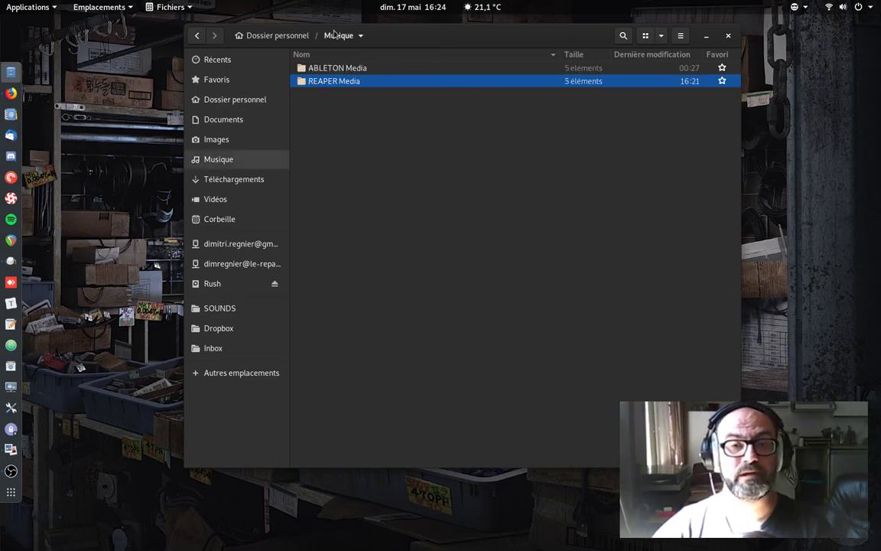
Check the Fichiers audio folder of the tuto reaper project in SOUNDS / REAPER PROJETS again.
click(229, 306)
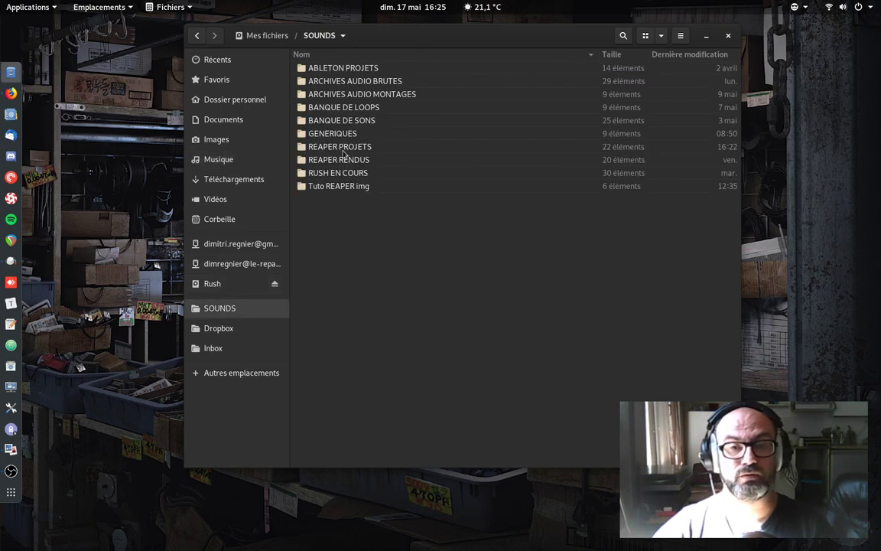
double_click(345, 147)
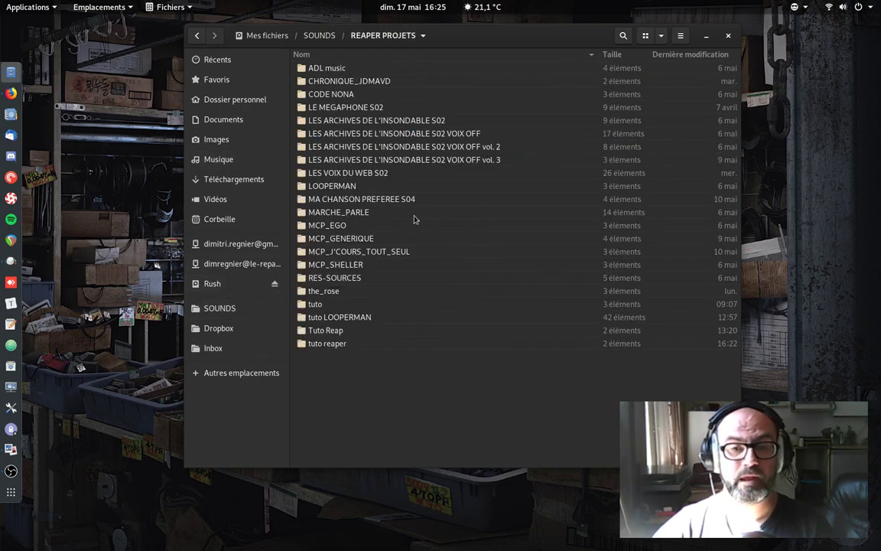
double_click(334, 345)
click(341, 69)
double_click(341, 69)
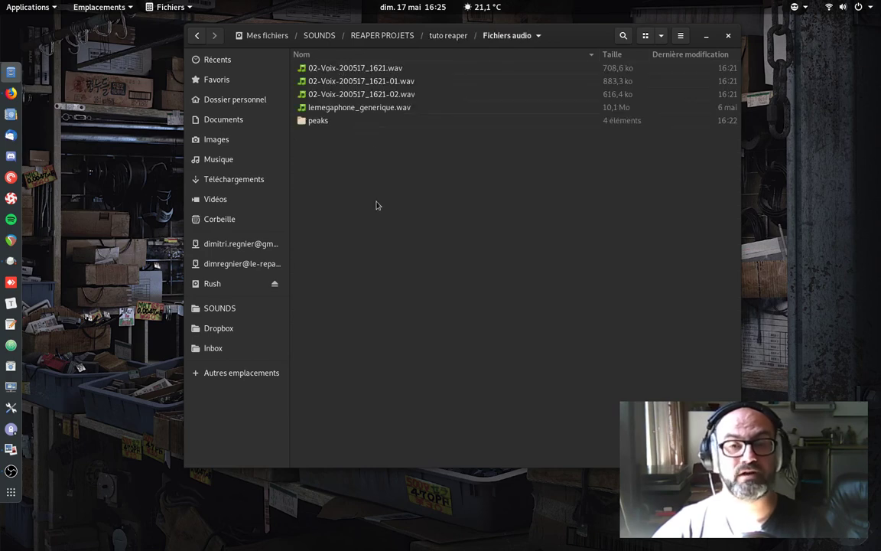
Return to the REAPER Media folder in Musique and open 02-Voix-200517_1621.wav for playback.
click(245, 160)
click(325, 83)
double_click(325, 82)
double_click(326, 69)
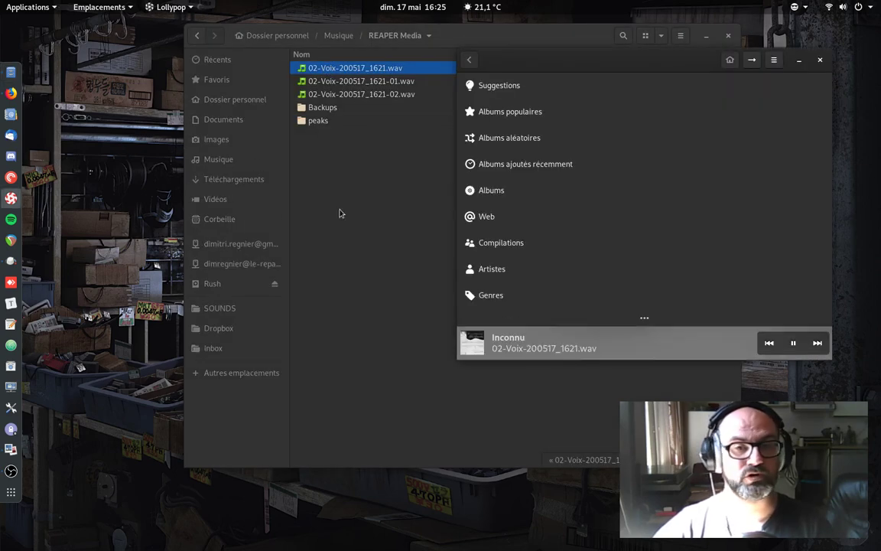
Close the Lollypop player and move everything in the REAPER Media folder to the trash.
click(820, 60)
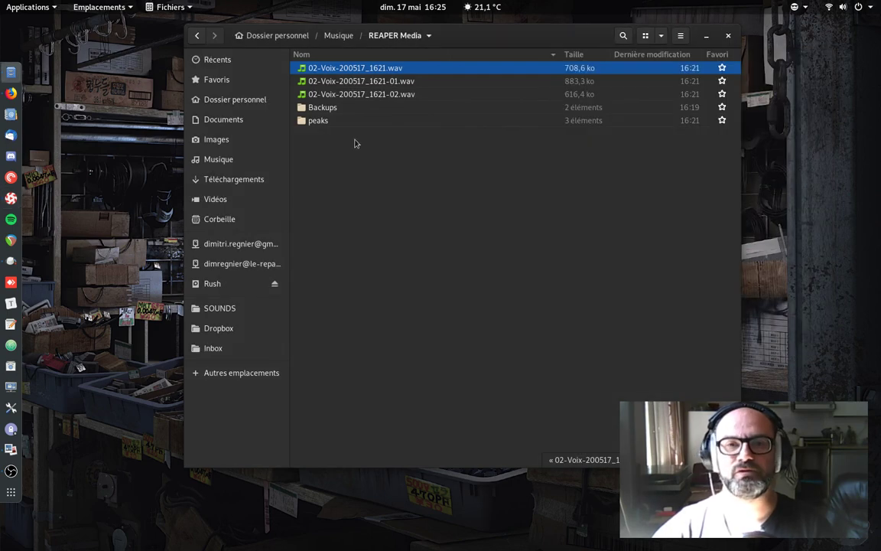
key(ctrl+a)
right_click(352, 72)
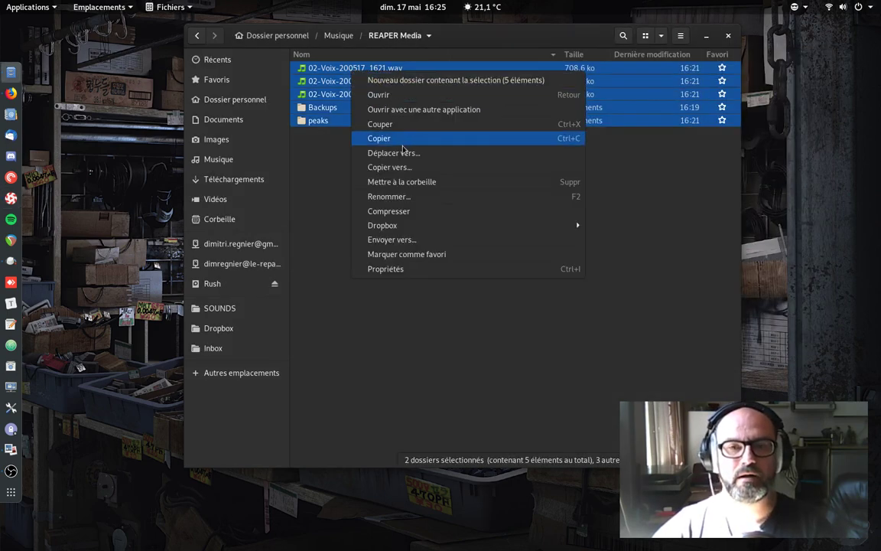
click(406, 184)
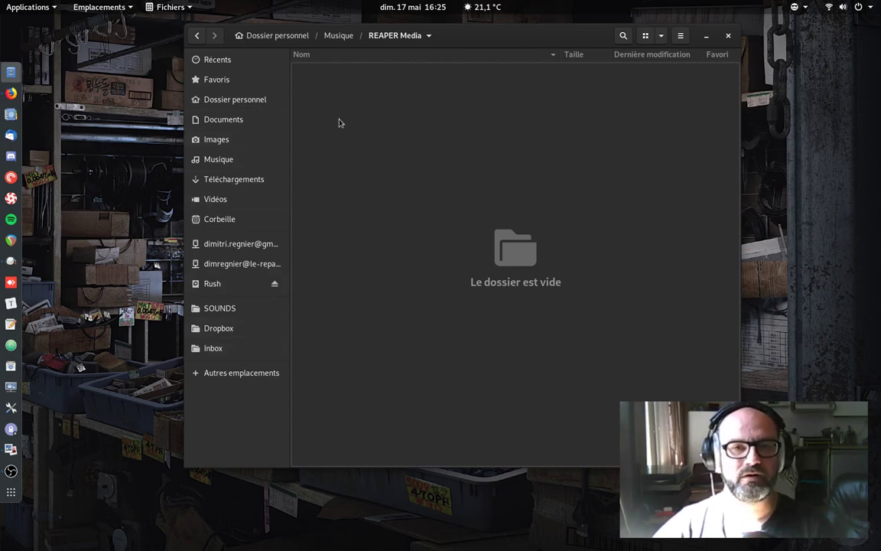
Open the project file tuto reaper.rpp from the tuto reaper folder in SOUNDS / REAPER PROJETS.
click(229, 307)
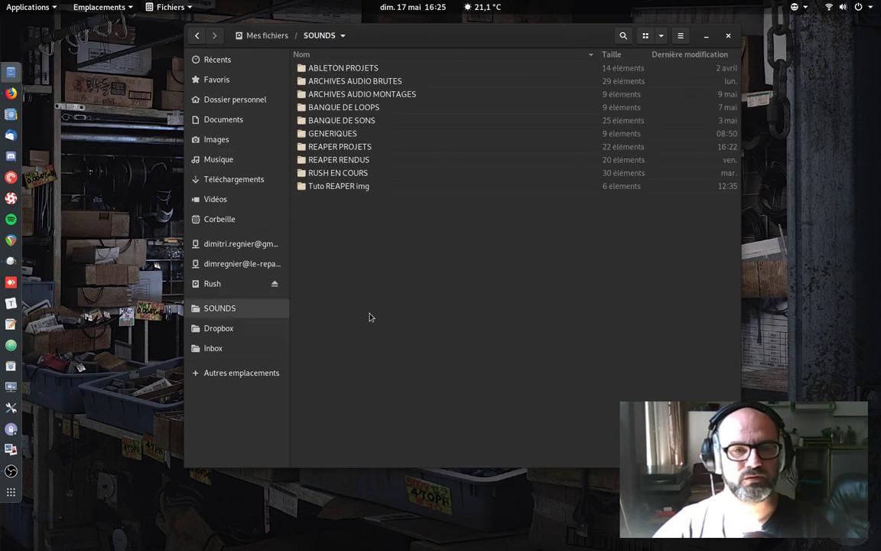
click(325, 146)
double_click(325, 146)
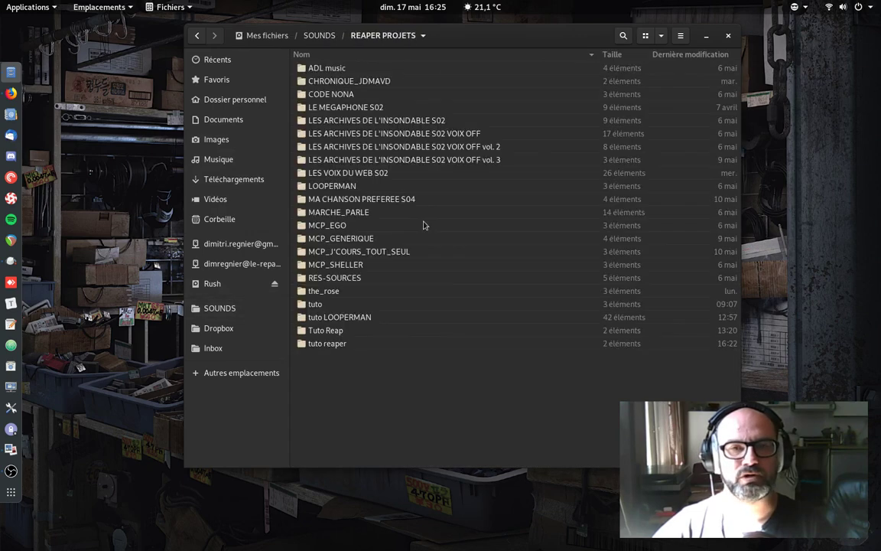
double_click(341, 342)
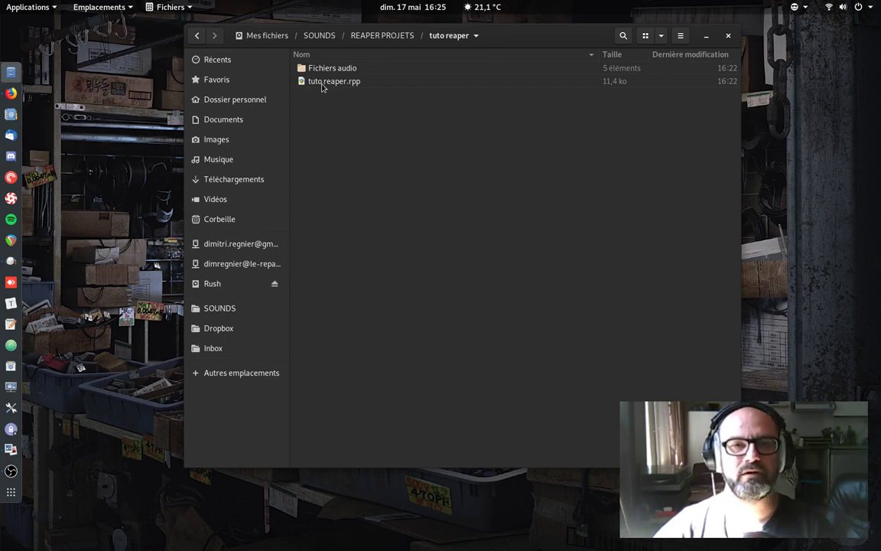
double_click(322, 83)
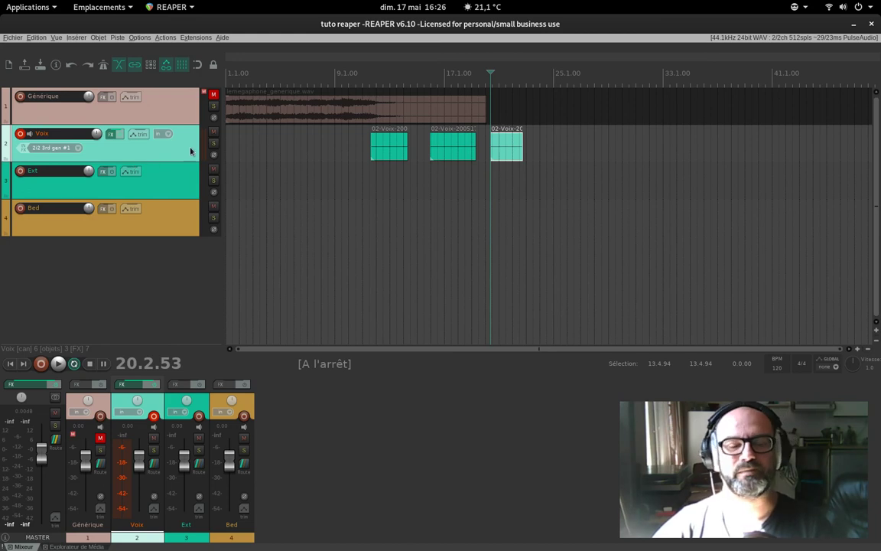
Create a new project, dismissing its project settings and declining to save it.
click(12, 38)
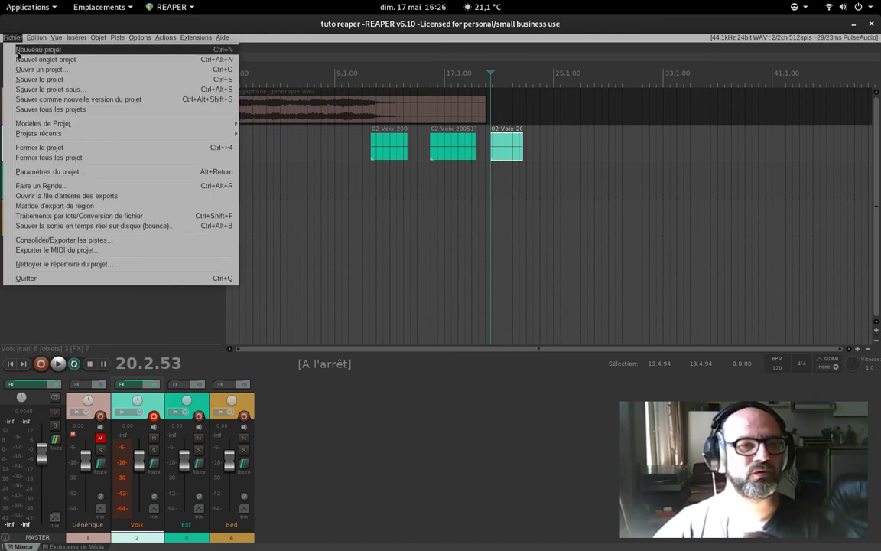
click(31, 49)
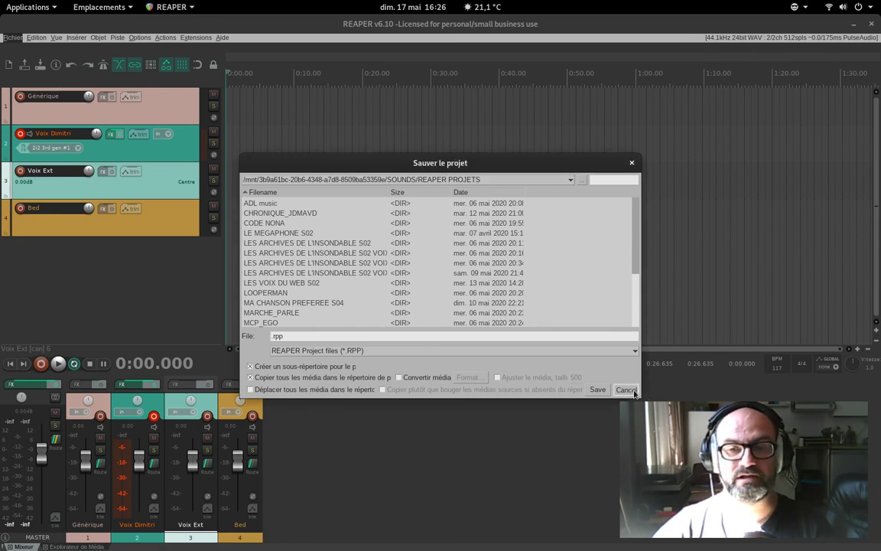
click(626, 390)
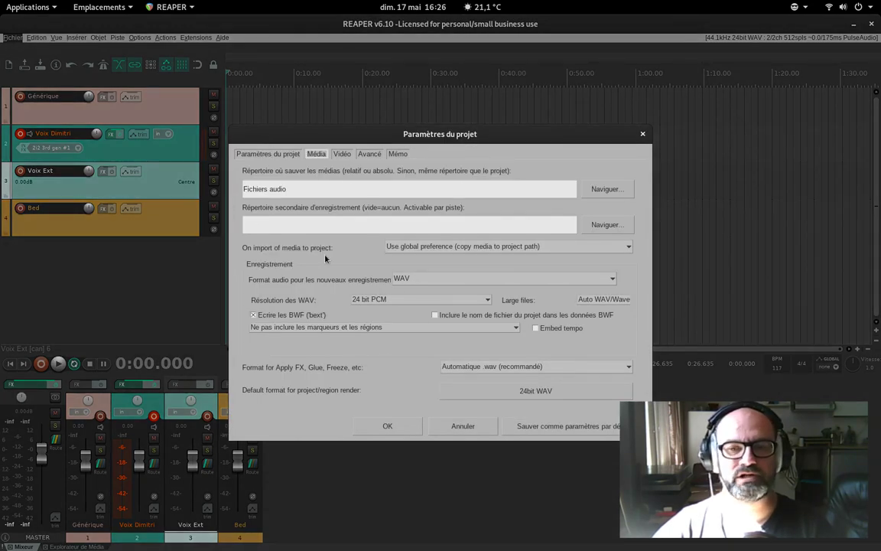
click(541, 426)
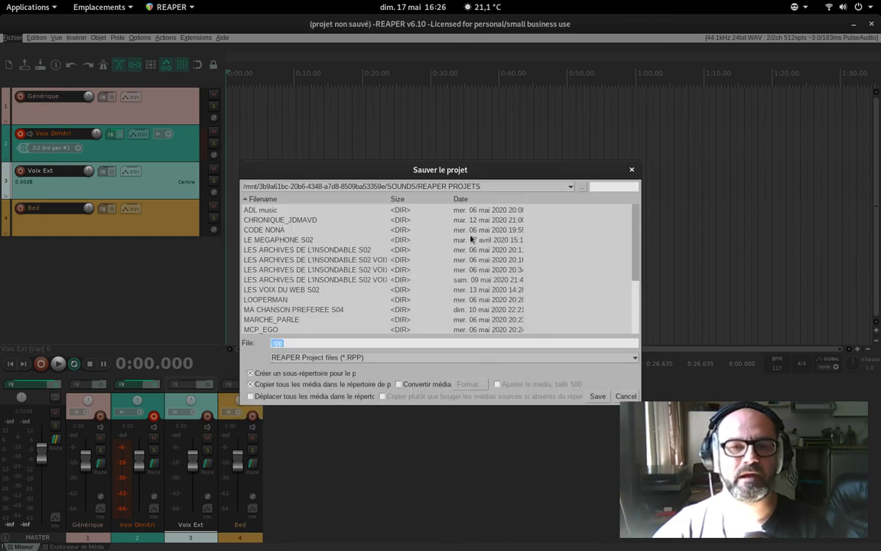
click(625, 396)
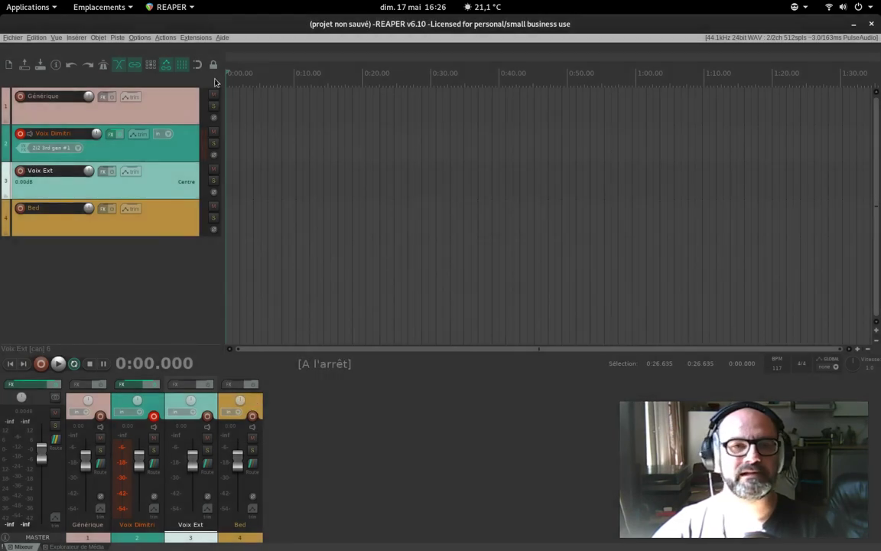
Try disabling the options to offer saving new projects and to open their properties in the Projet preferences, and close the preferences without applying.
click(139, 38)
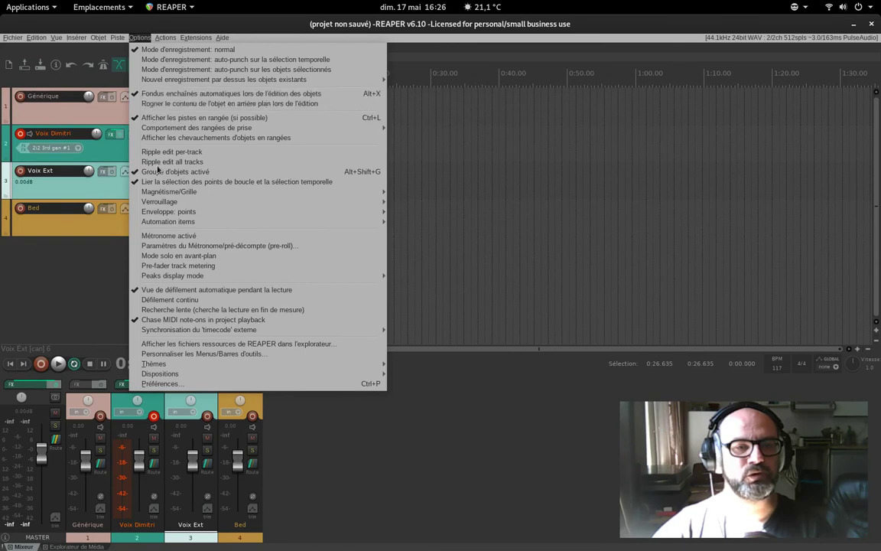
click(191, 385)
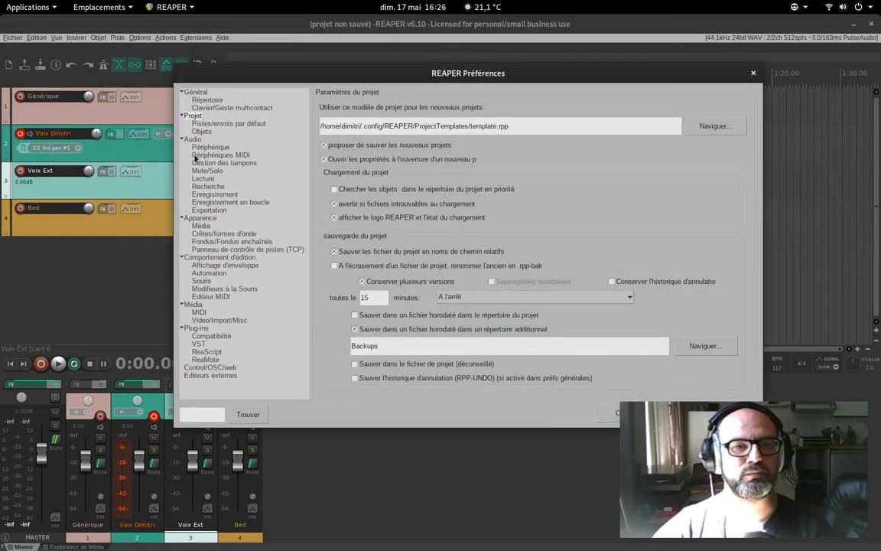
click(322, 145)
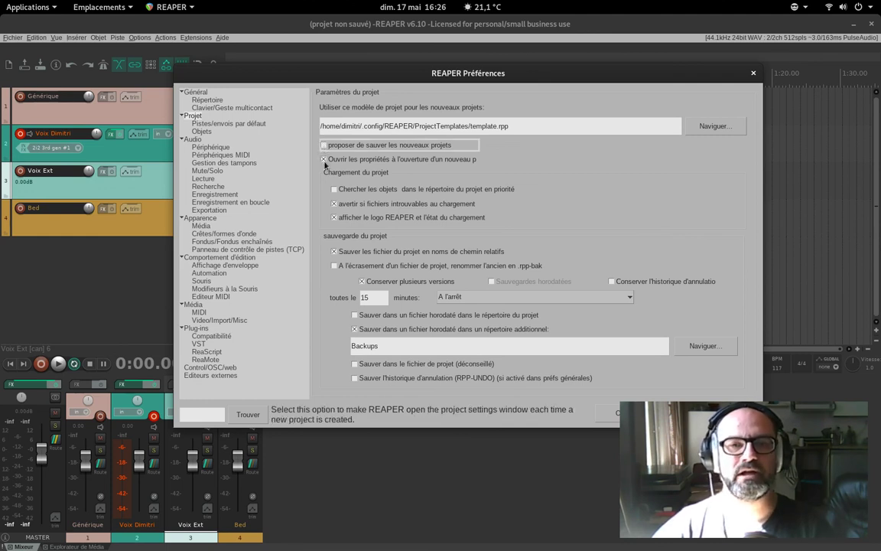
click(324, 159)
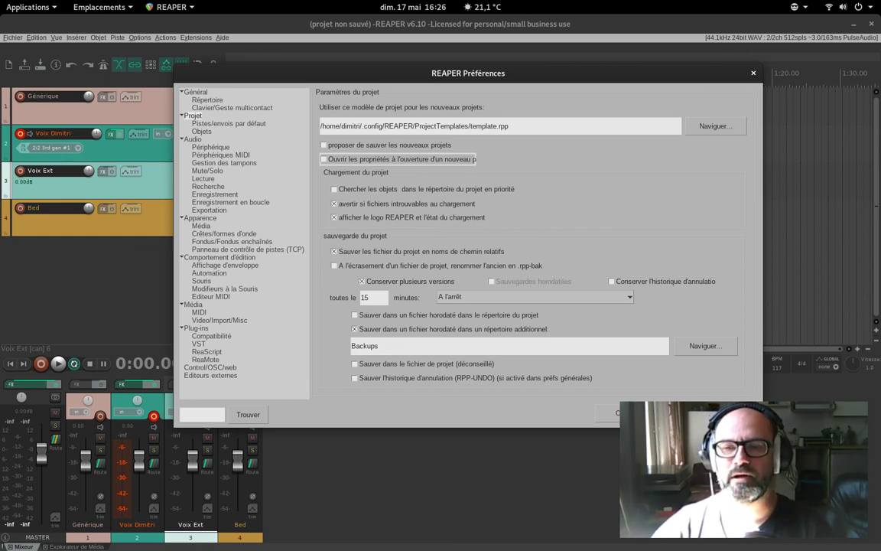
key(Escape)
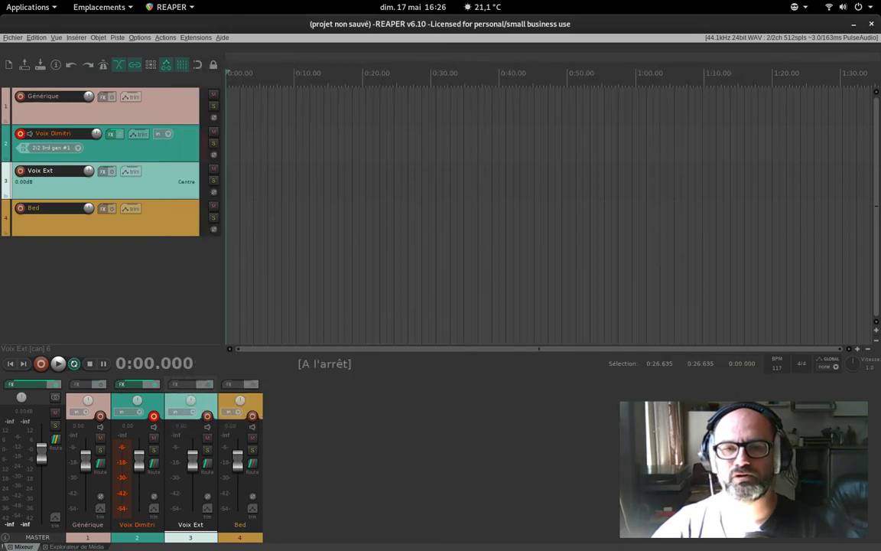